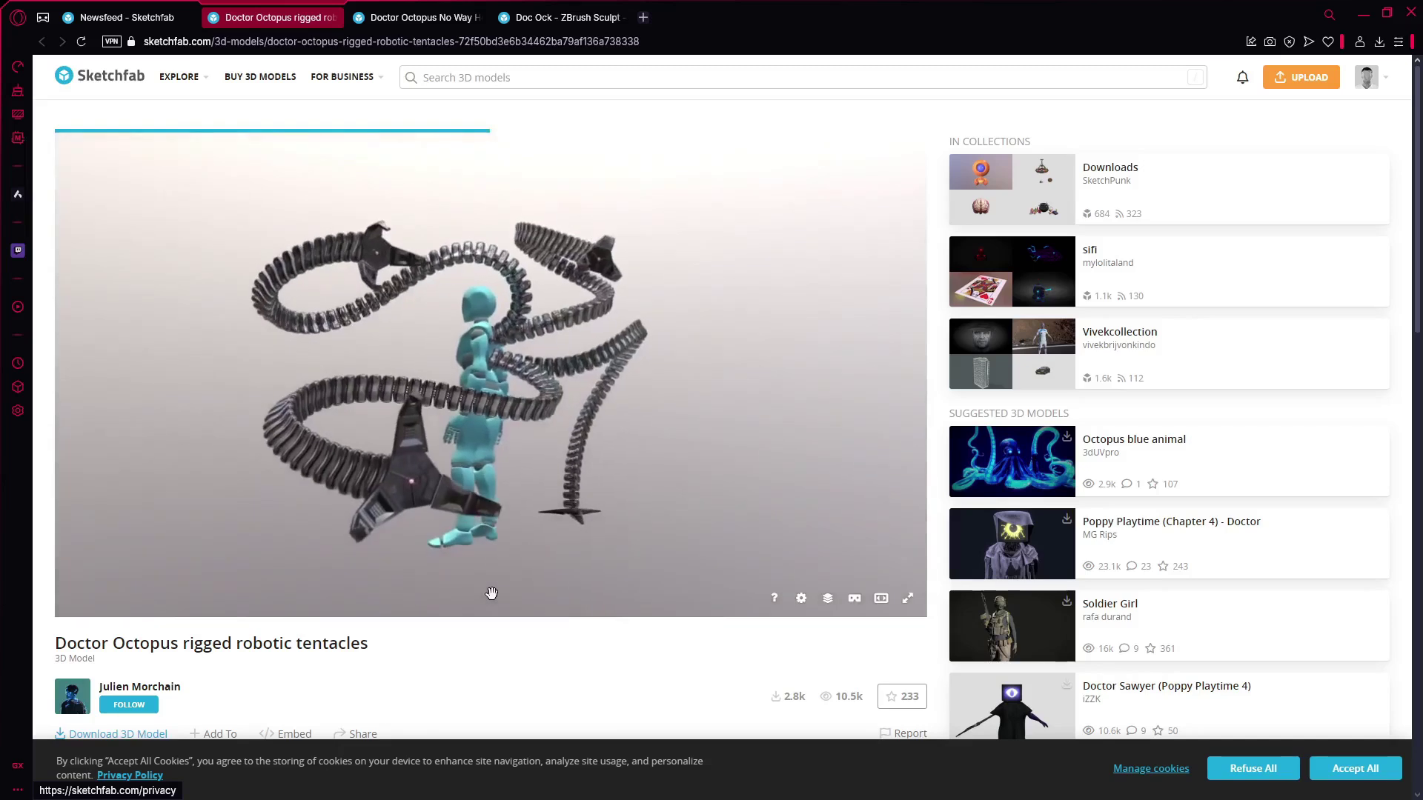
Examine the Sketchfab models "Doctor Octopus rigged robotic tentacles", "Doctor Octopus No Way Home" and "Doc Ock - ZBrush Sculpt" from different angles.
{"action": "left_click_drag", "start_coordinate": [477, 496], "coordinate": [418, 494]}
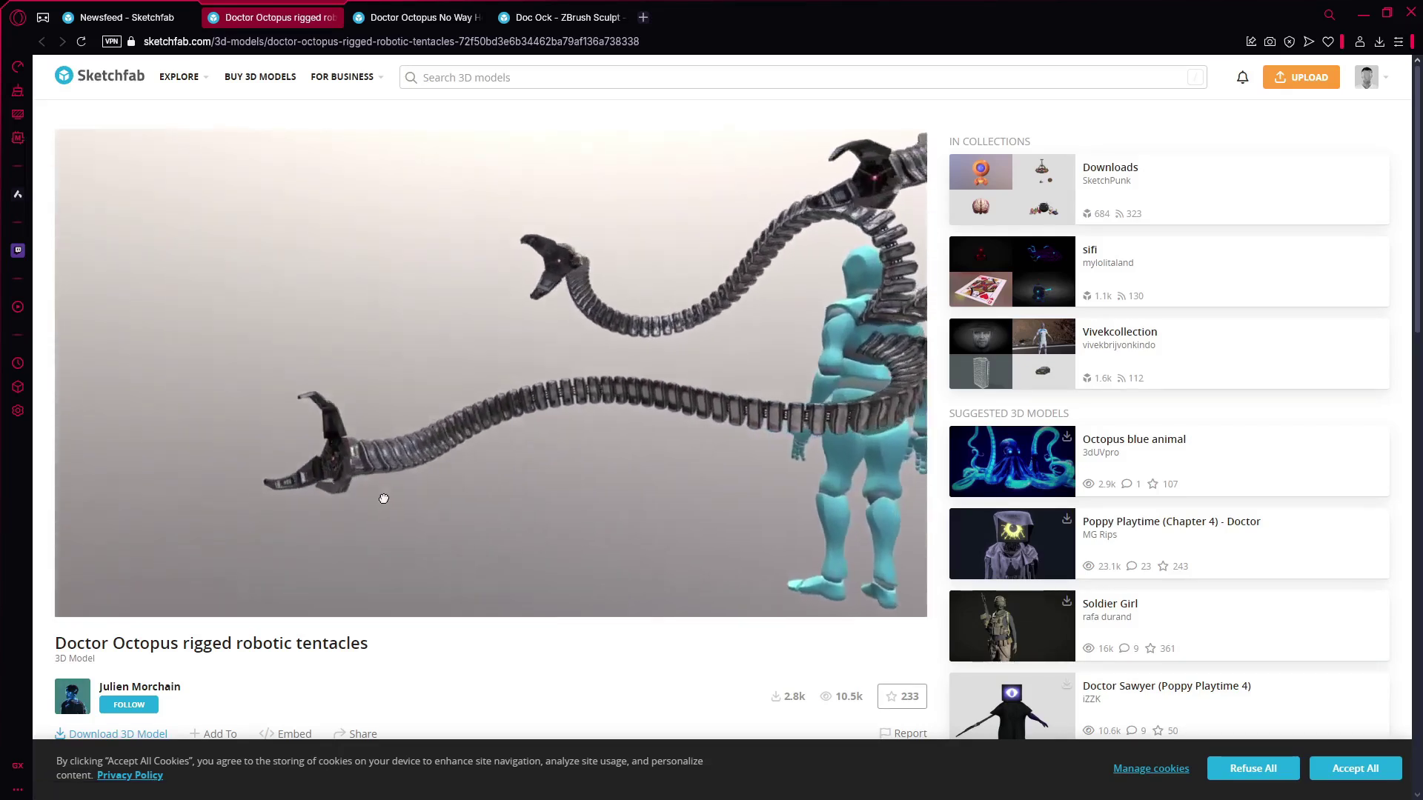
{"action": "key", "text": "ctrl+Tab"}
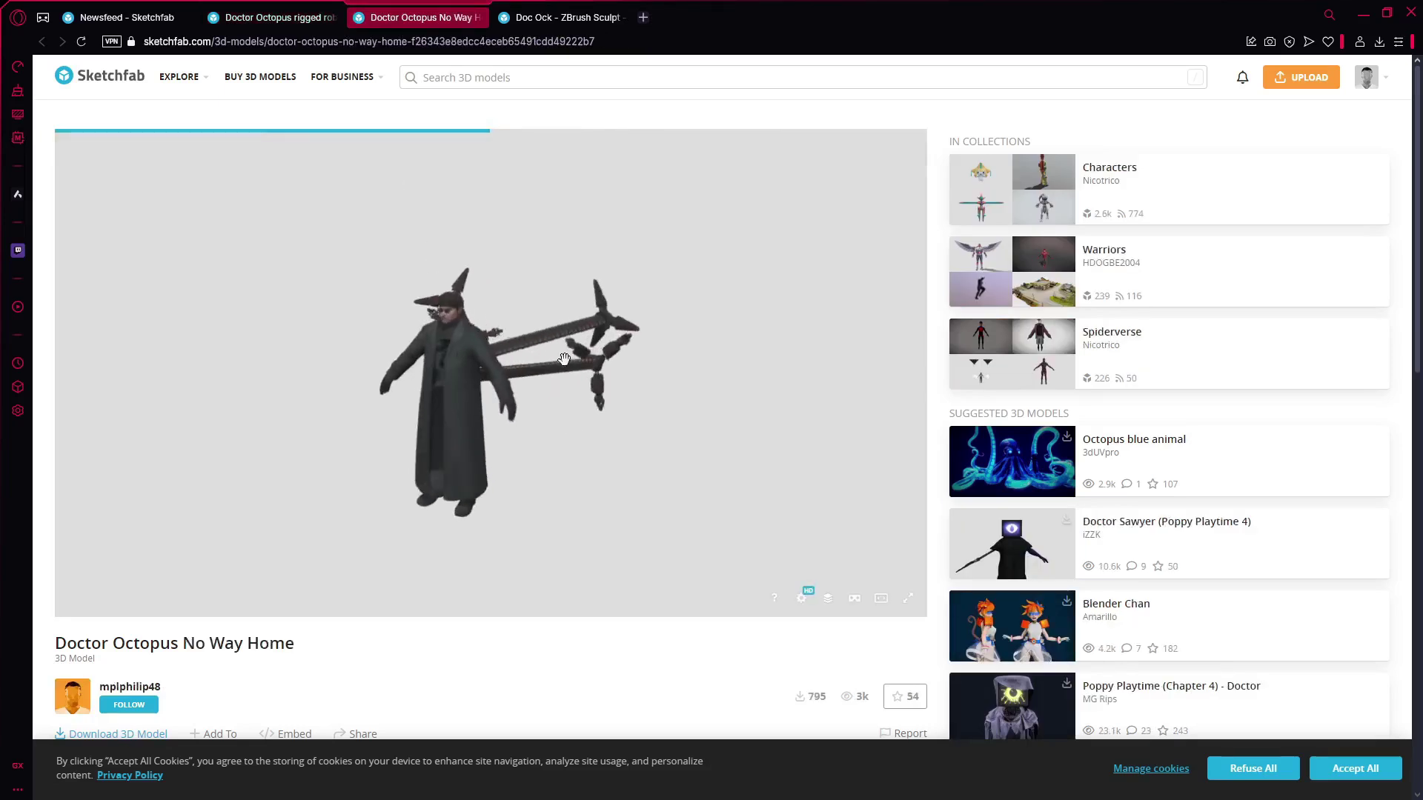
{"action": "left_click_drag", "start_coordinate": [626, 349], "coordinate": [479, 361]}
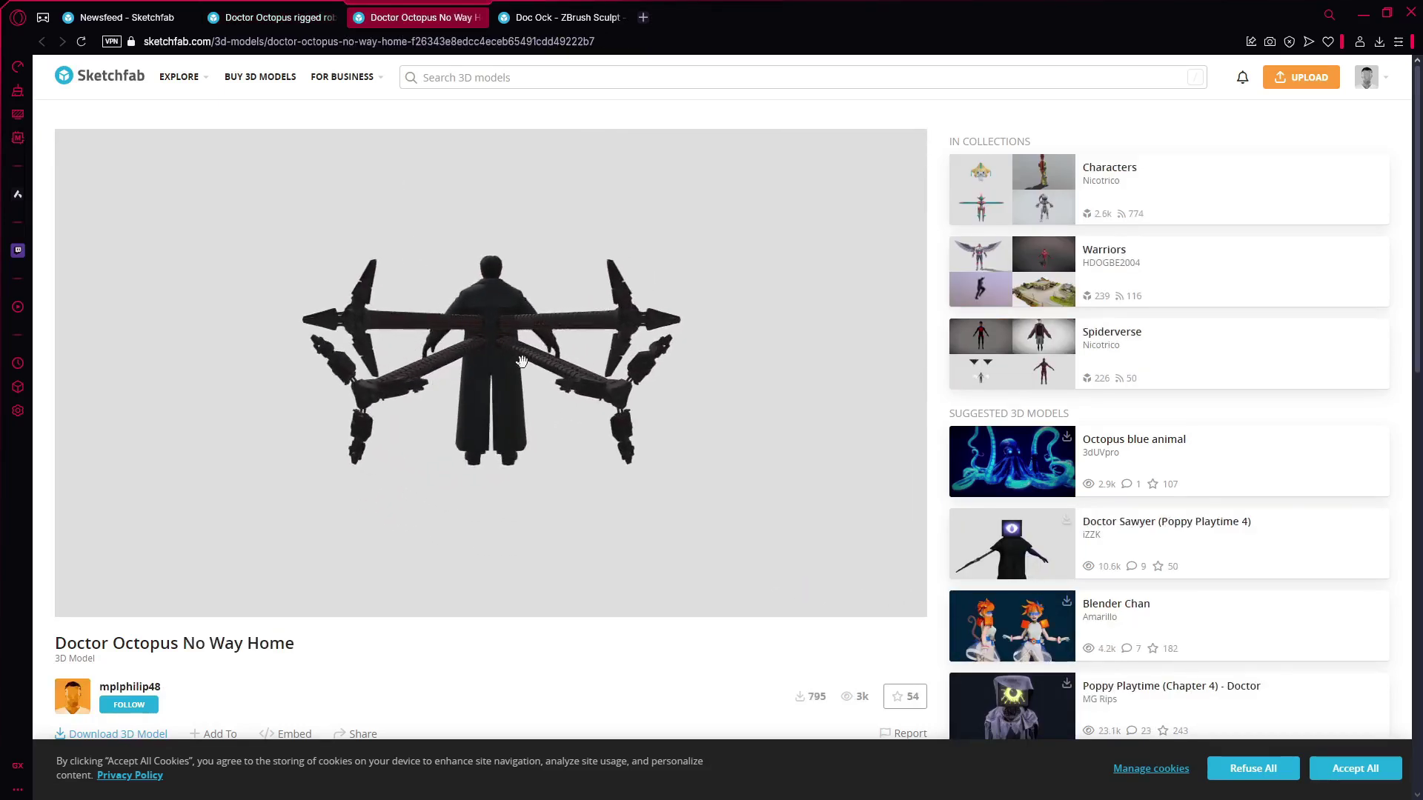
{"action": "key", "text": "ctrl+Tab"}
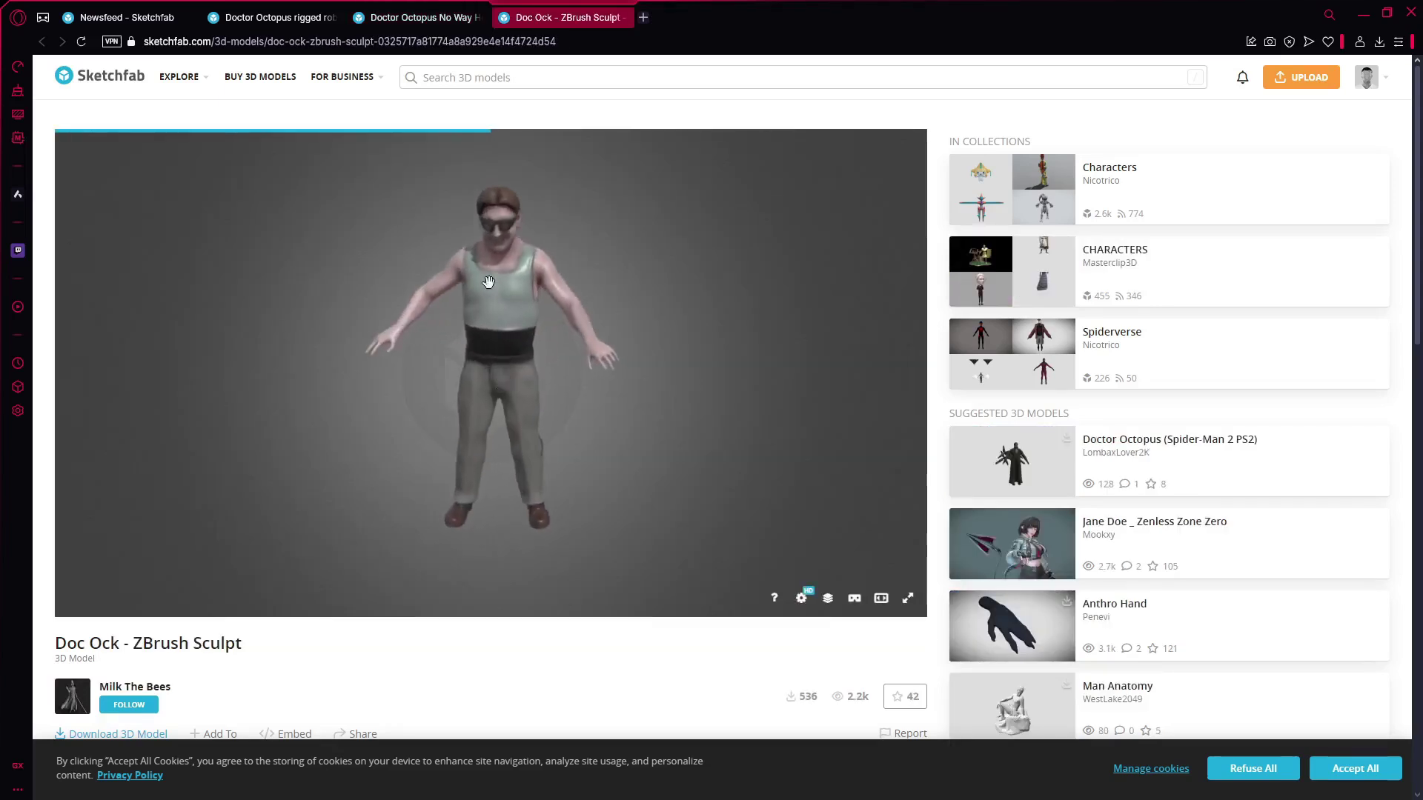
{"action": "left_click_drag", "start_coordinate": [597, 398], "coordinate": [573, 448]}
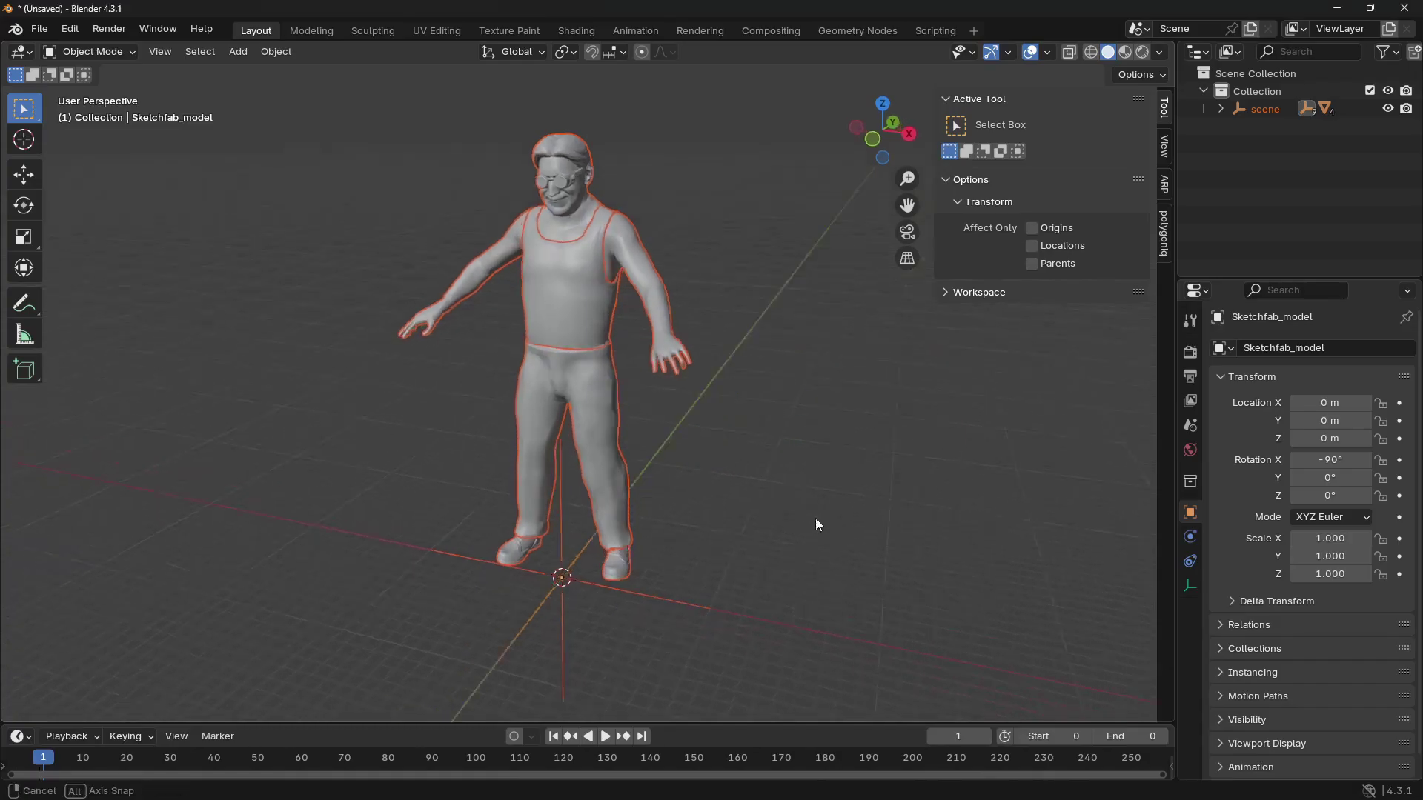
{"action": "mouse_move", "coordinate": [815, 518]}
{"action": "middle_mouse_down"}
{"action": "mouse_move", "coordinate": [941, 500]}
{"action": "mouse_move", "coordinate": [790, 508]}
{"action": "middle_mouse_up"}
Switch to Blender, resize the imported Doc Ock sculpt and apply all its transforms.
{"action": "key", "text": "s"}
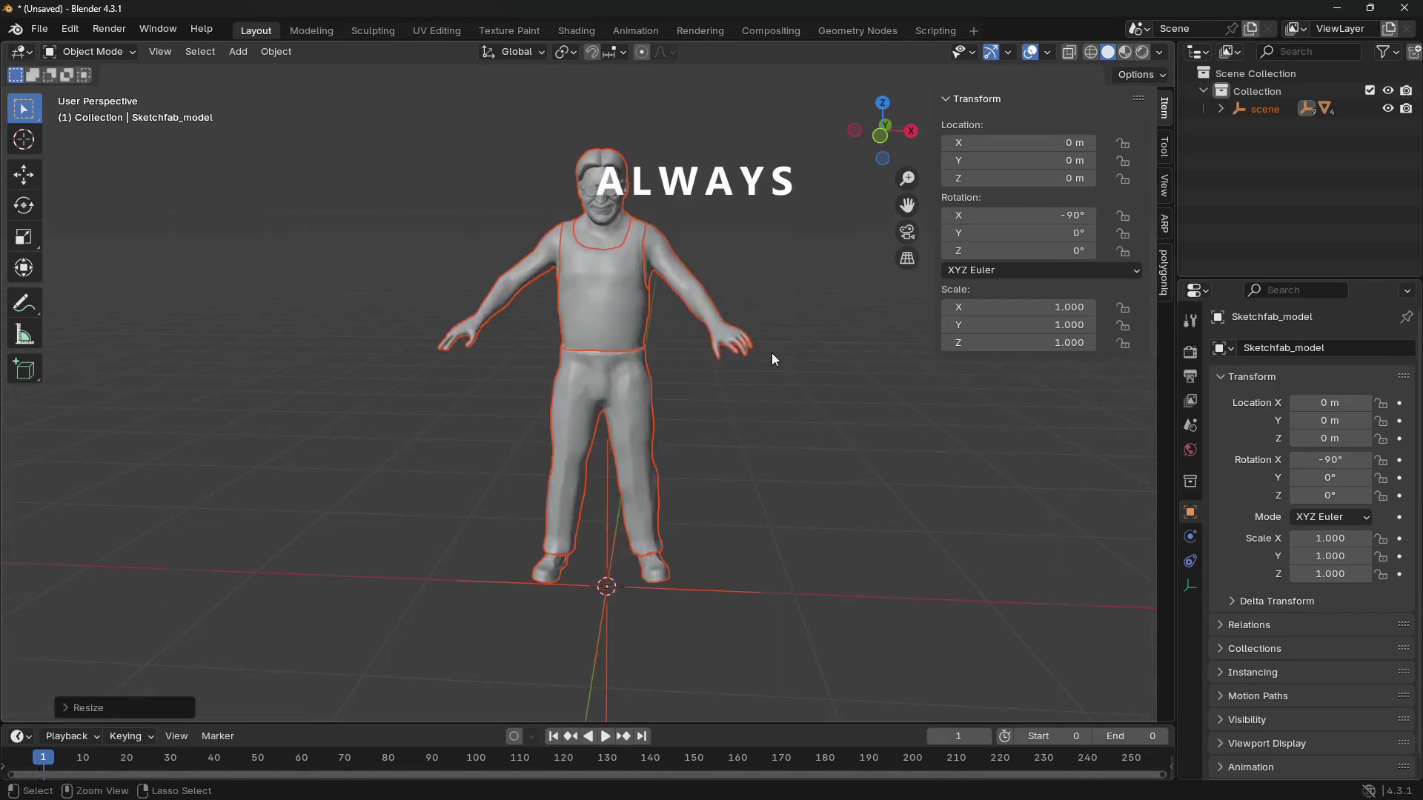
{"action": "key", "text": "ctrl+a"}
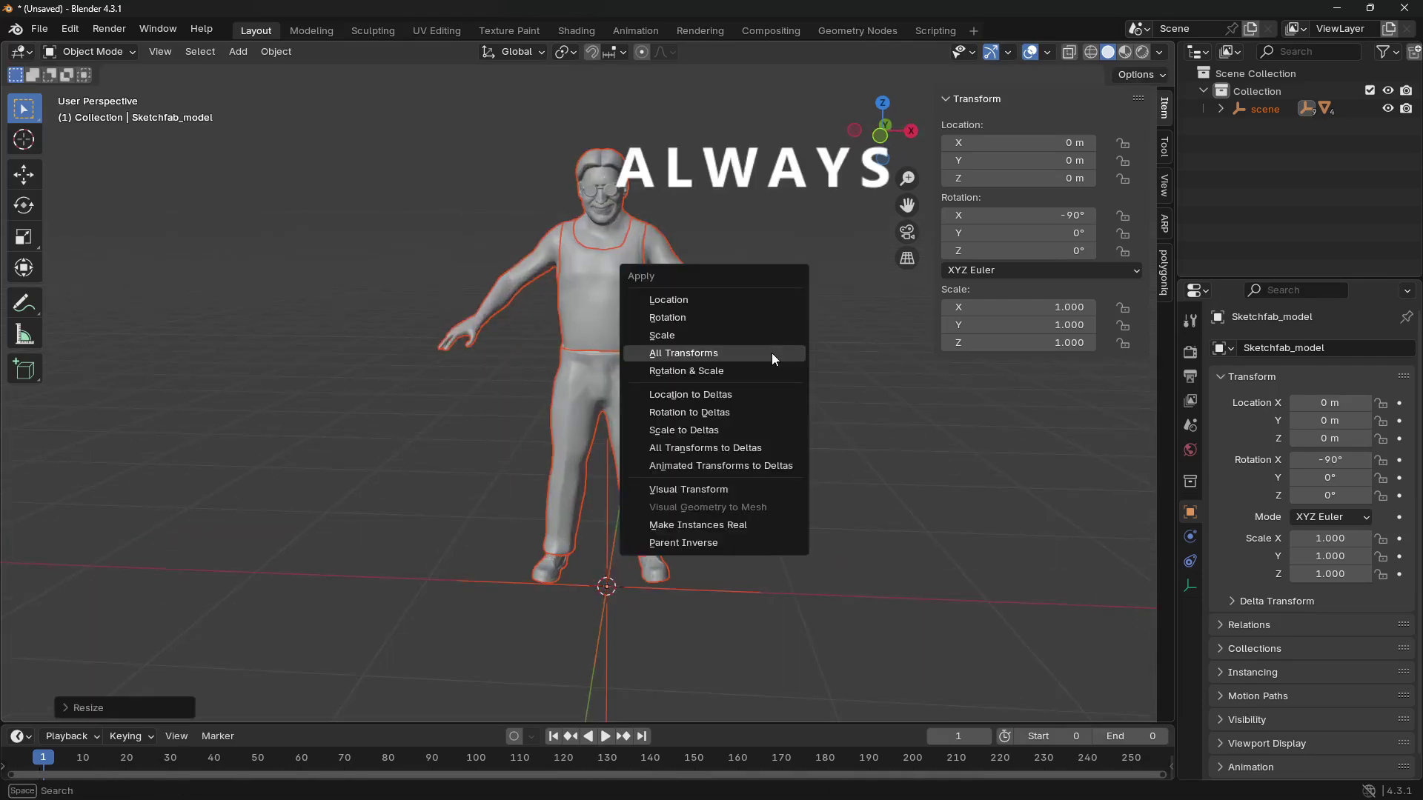
{"action": "left_click", "coordinate": [669, 354]}
{"action": "left_click", "coordinate": [808, 416]}
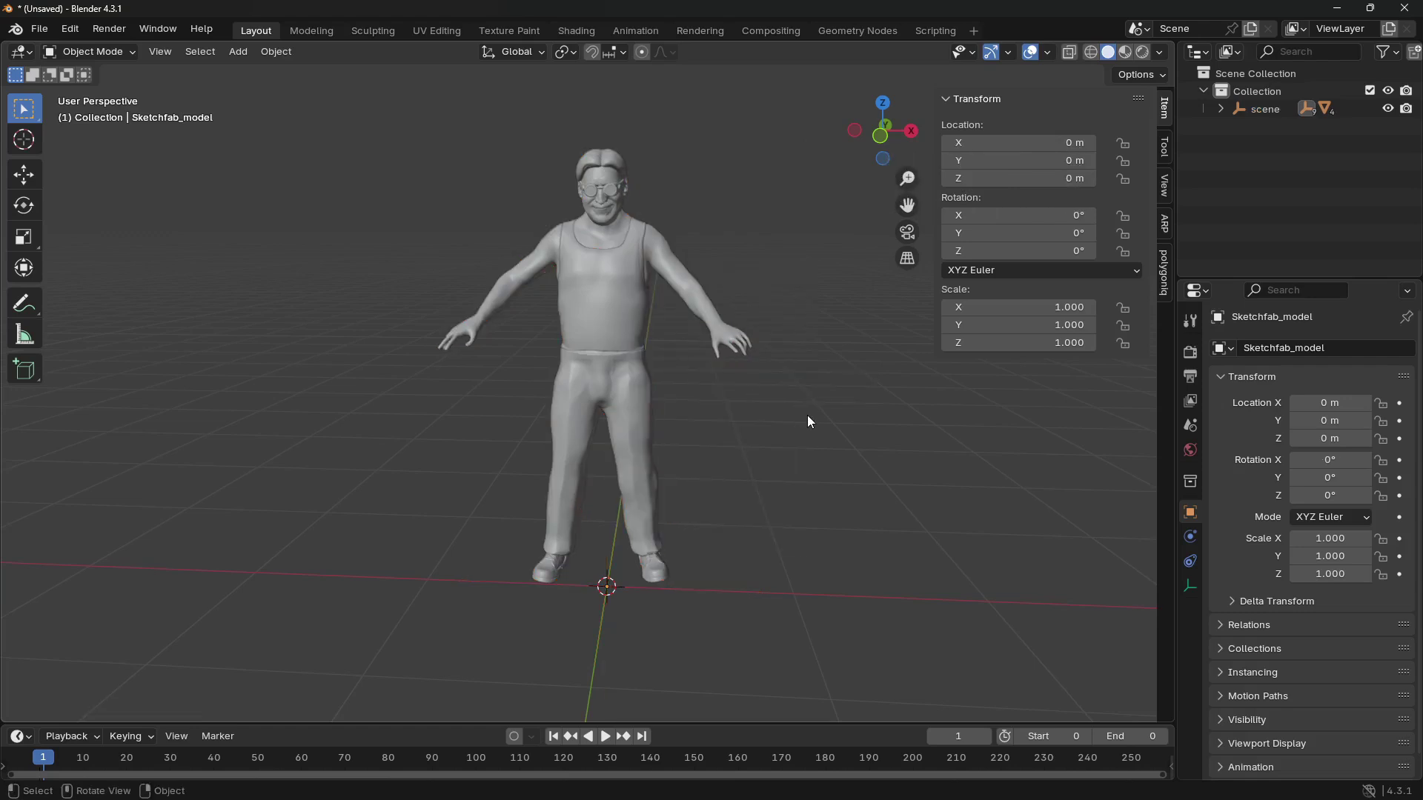
{"action": "scroll", "coordinate": [807, 420], "scroll_direction": "down", "scroll_amount": 2}
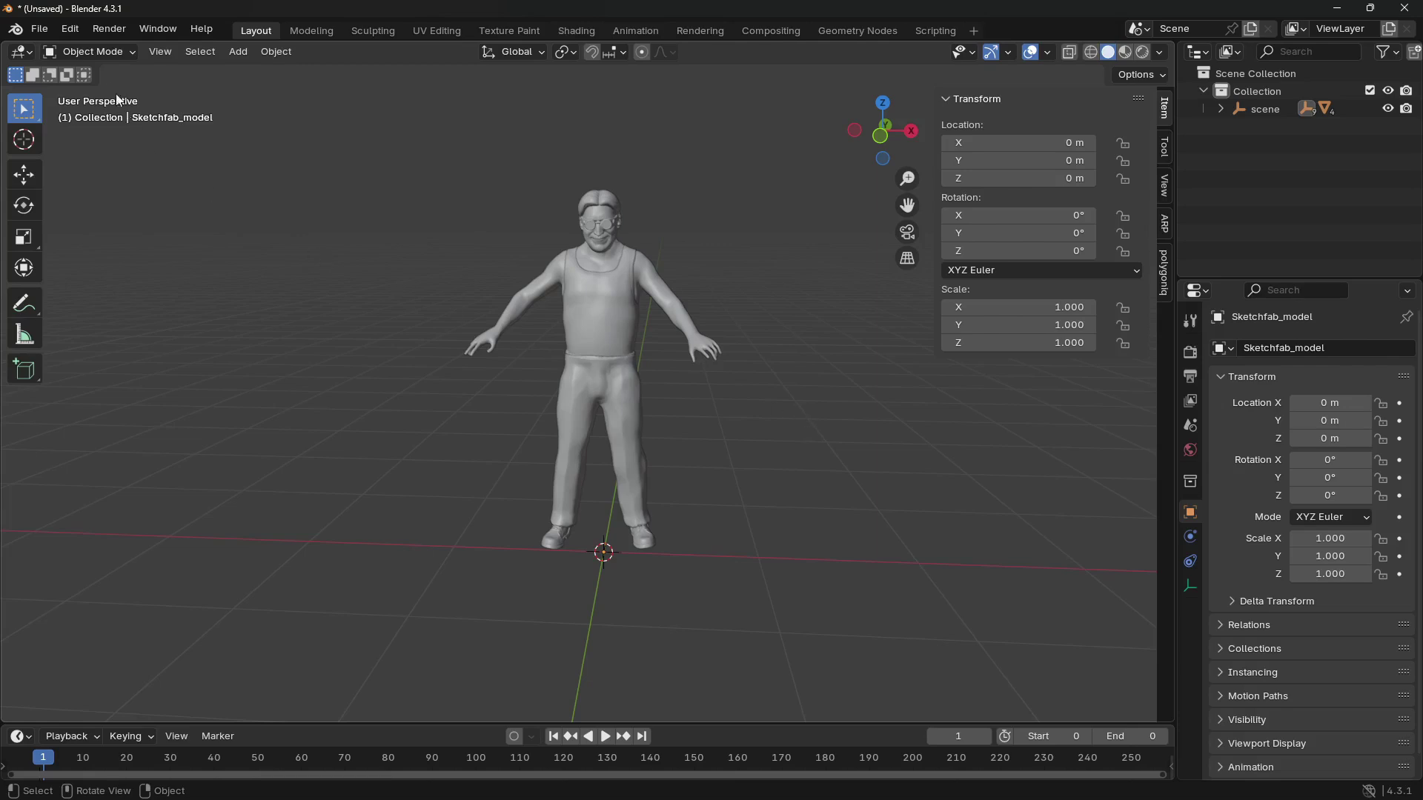
Look up the Rigify add-on in the preferences by searching for "rigi", and close the preferences.
{"action": "left_click", "coordinate": [70, 28]}
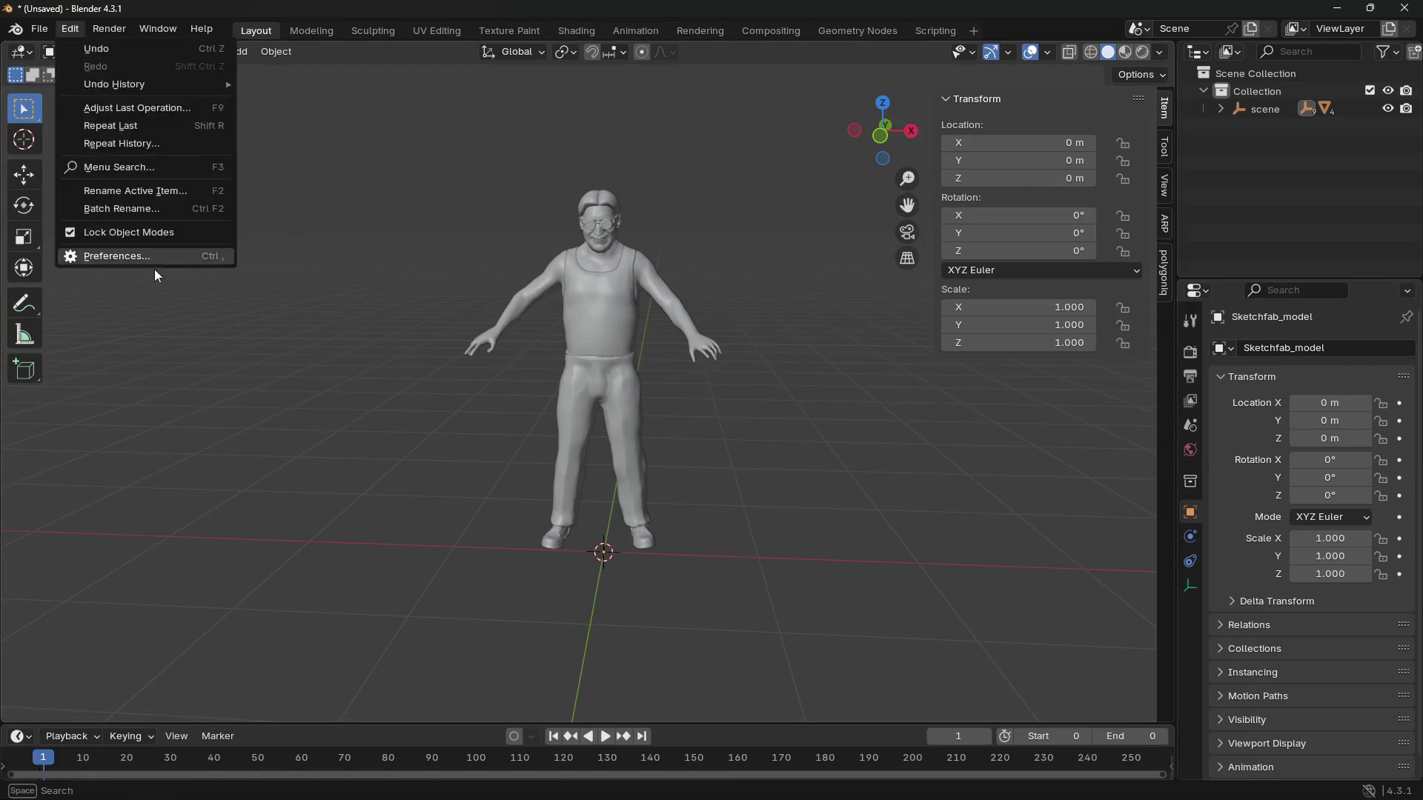
{"action": "left_click", "coordinate": [135, 255]}
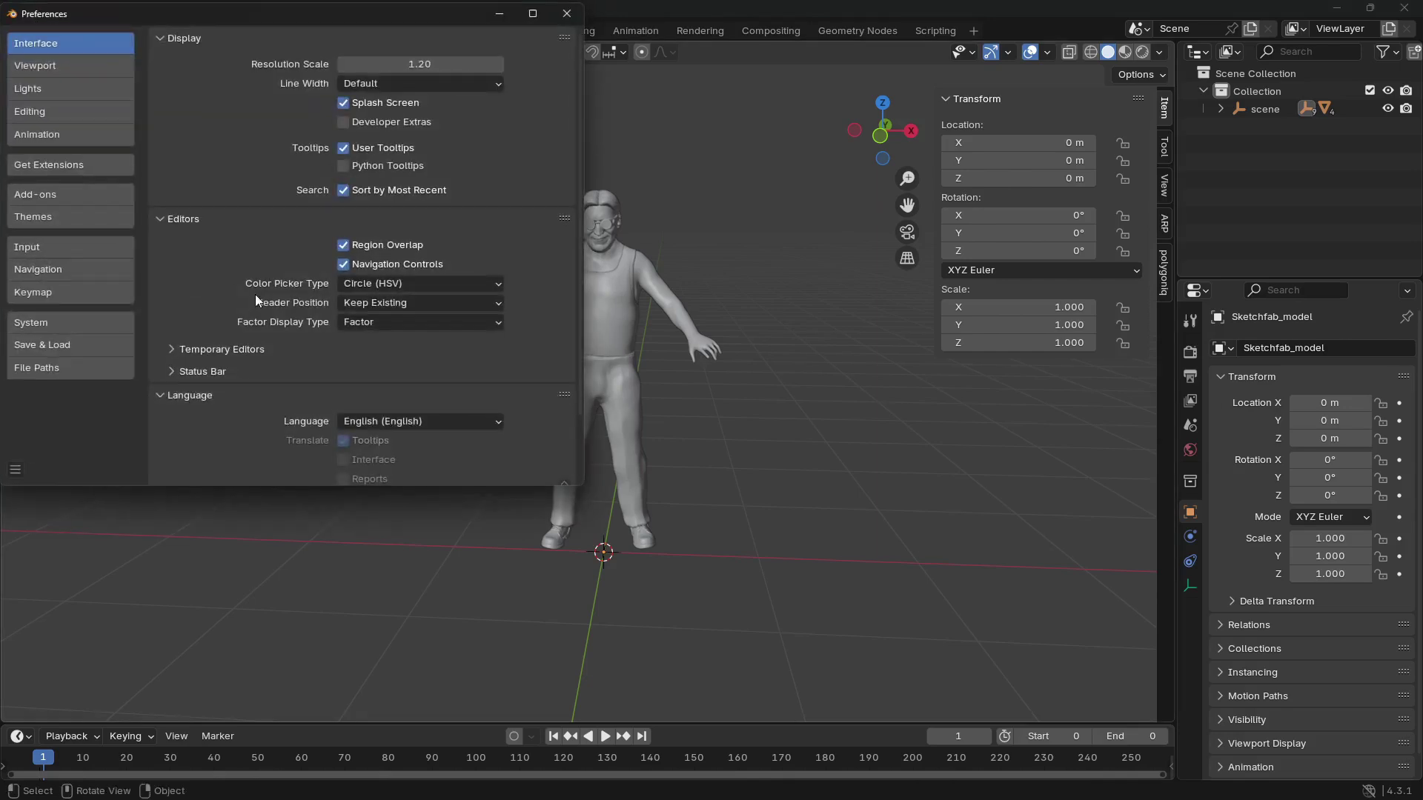
{"action": "left_click", "coordinate": [89, 193]}
{"action": "left_click", "coordinate": [223, 39]}
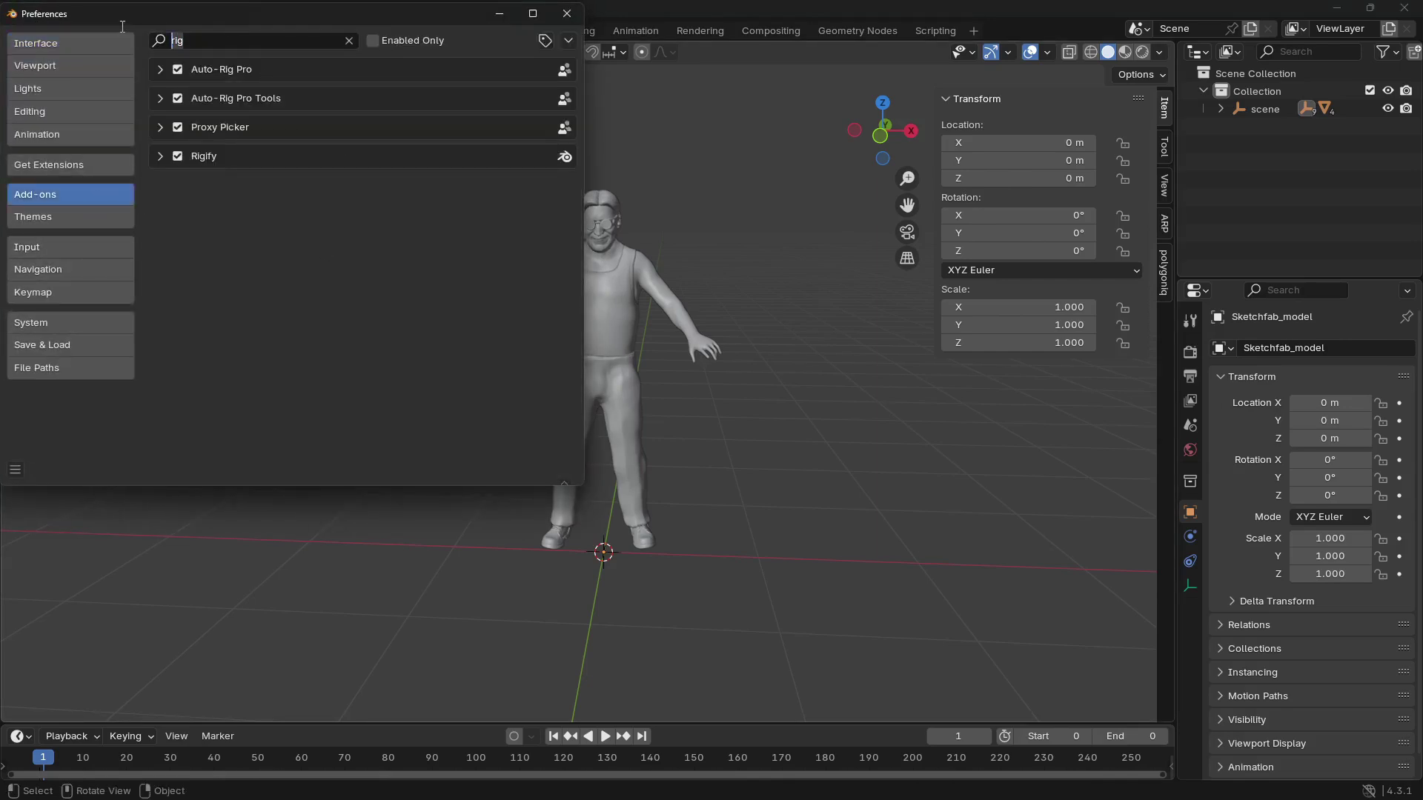
{"action": "type", "text": "rigi"}
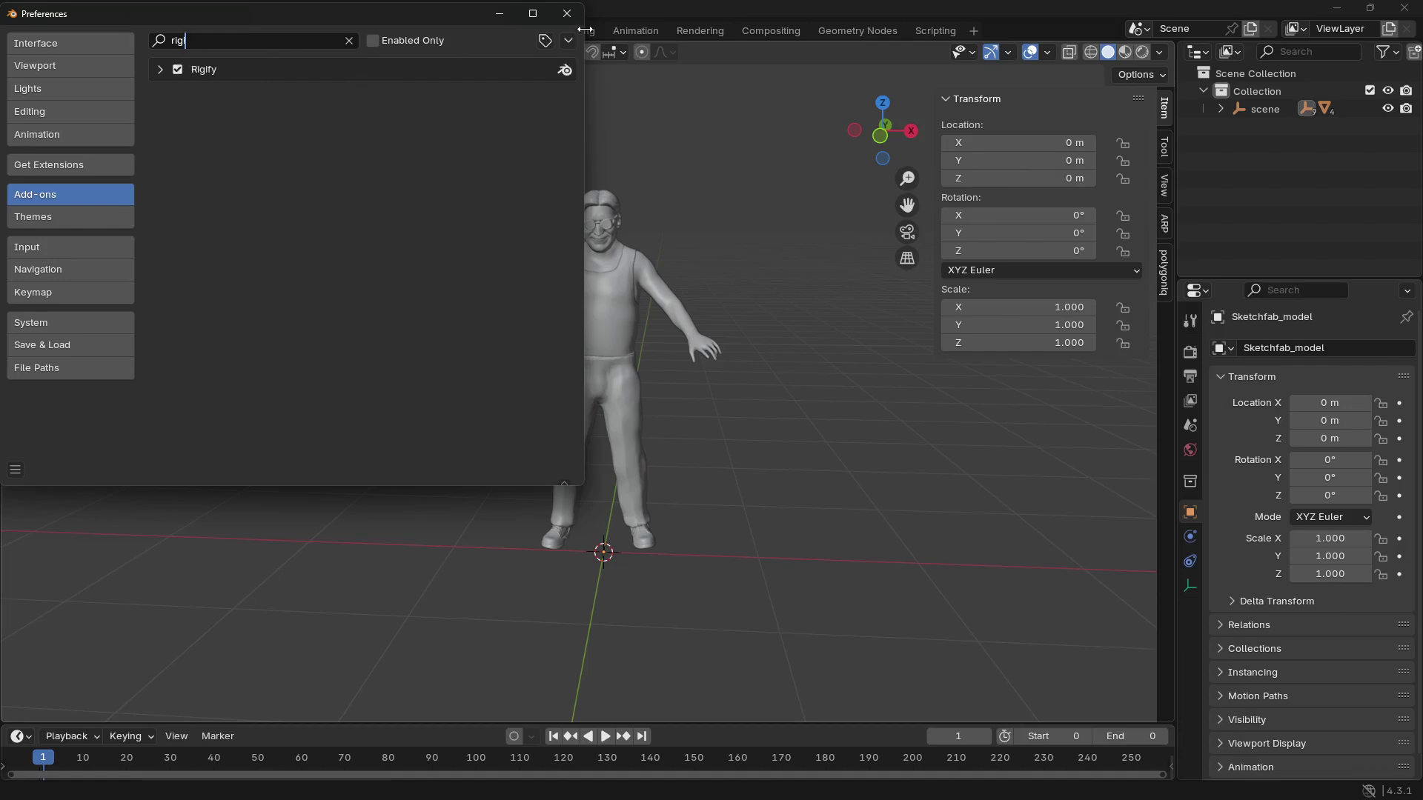
{"action": "left_click", "coordinate": [568, 14]}
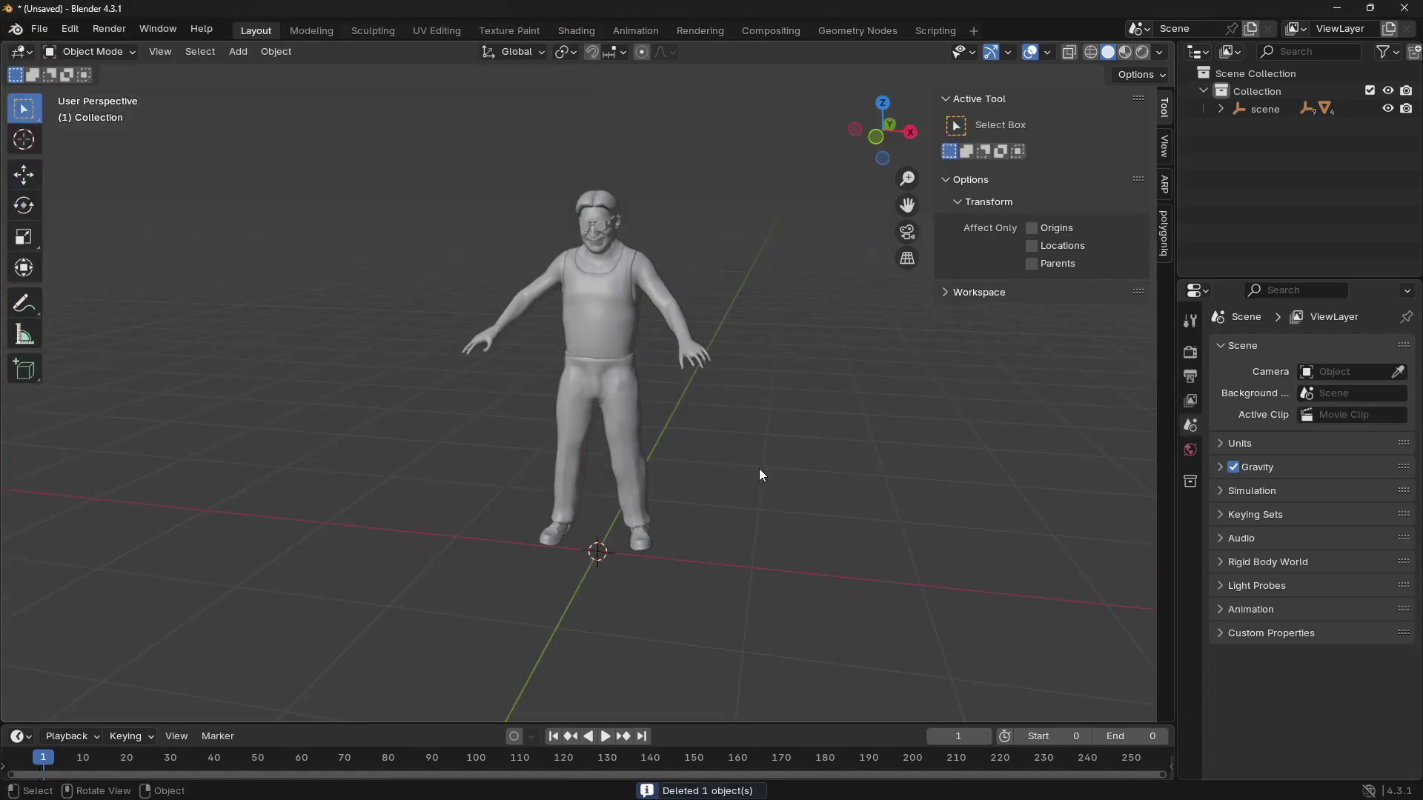
Add a Basic Human Rigify meta-rig armature to the scene.
{"action": "key", "text": "shift+a"}
{"action": "mouse_move", "coordinate": [760, 470]}
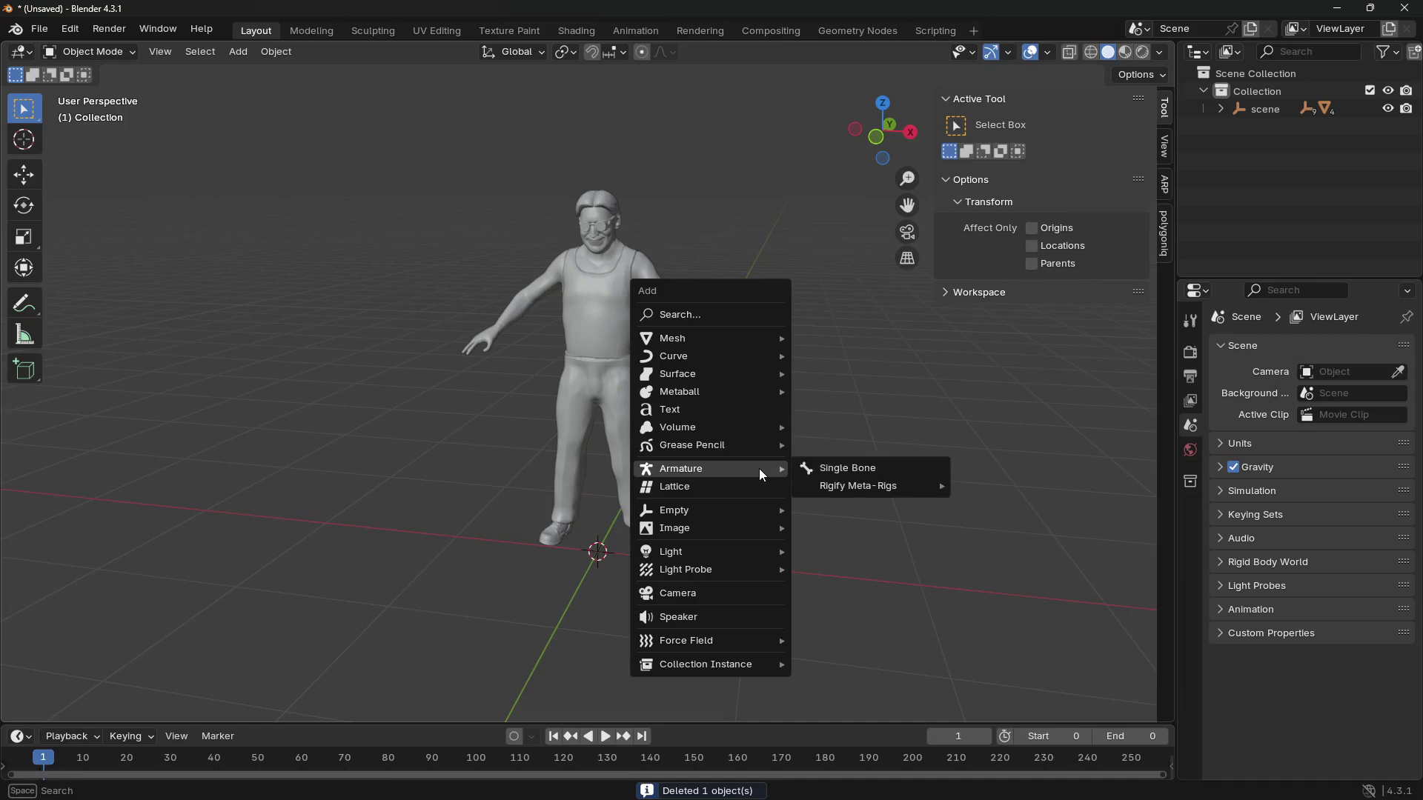
{"action": "mouse_move", "coordinate": [880, 485]}
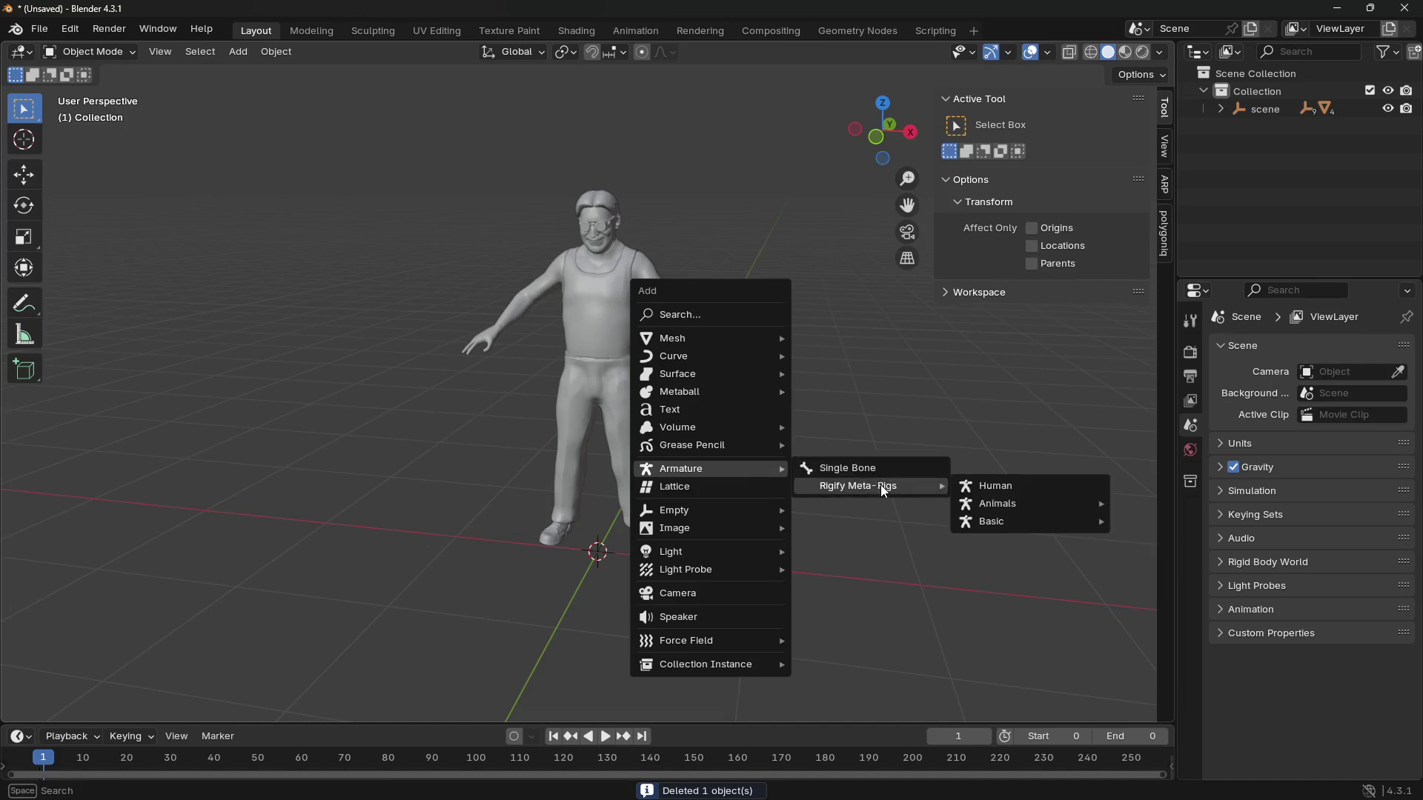
{"action": "mouse_move", "coordinate": [1015, 518]}
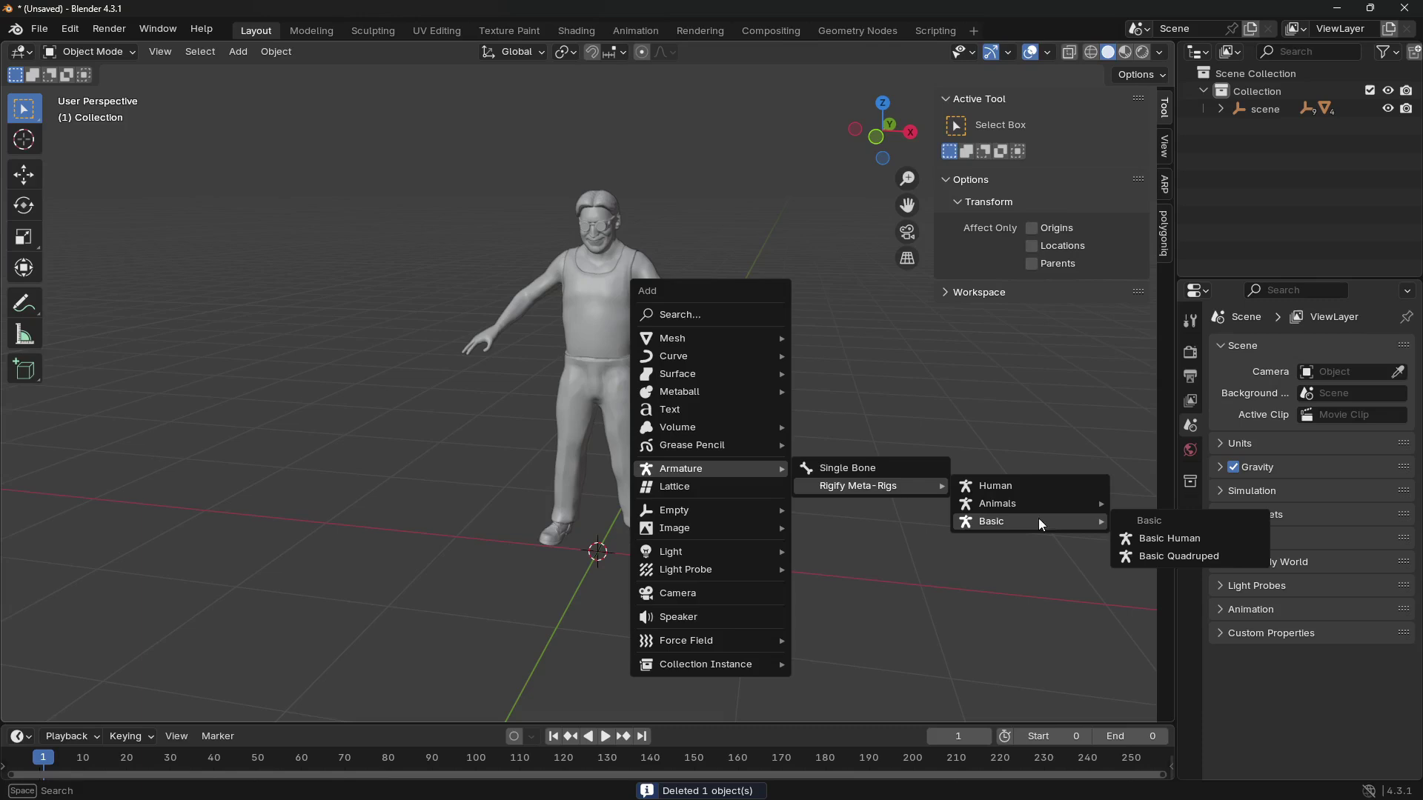
{"action": "left_click", "coordinate": [1221, 537]}
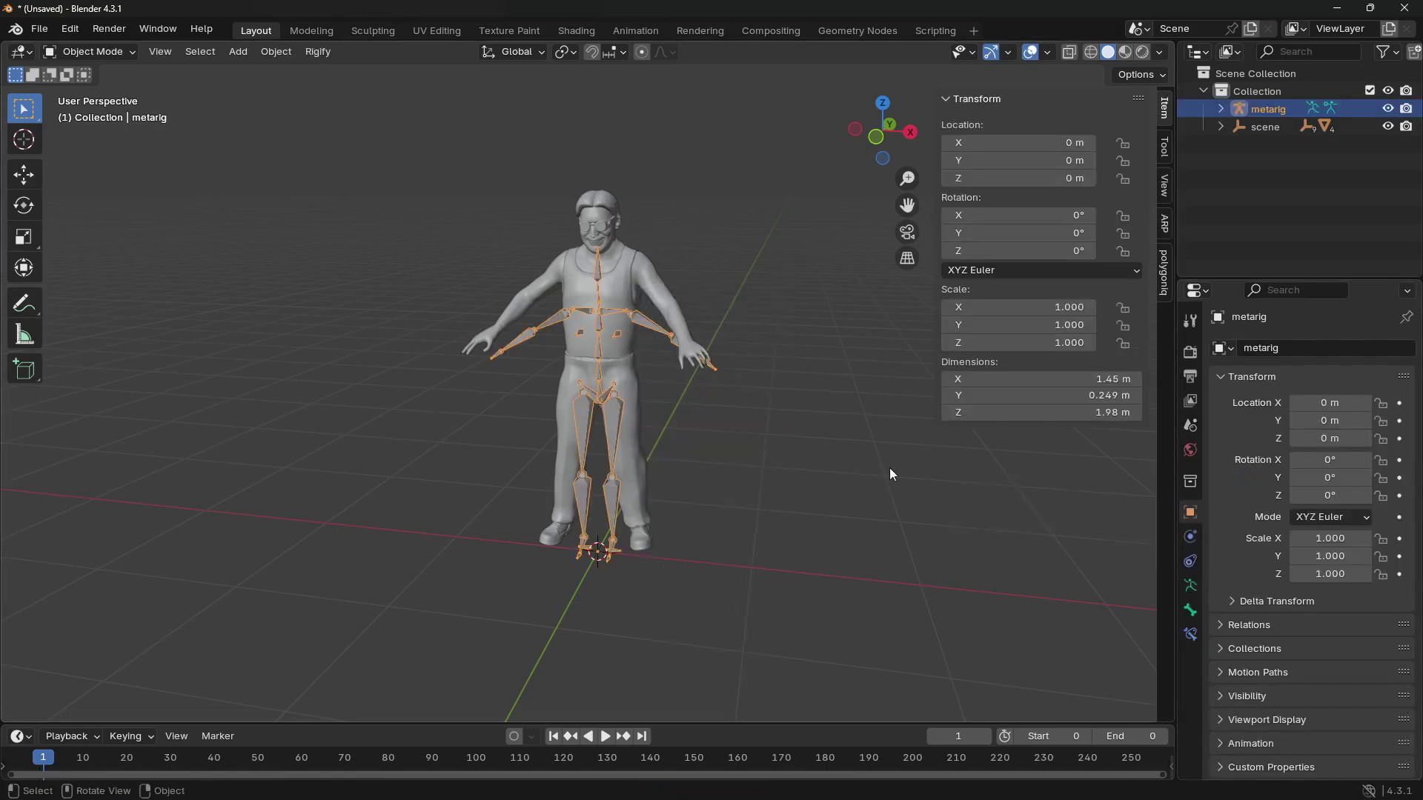
Examine how the metarig lines up with the character's body and arms in front, top and right views.
{"action": "left_click", "coordinate": [877, 137]}
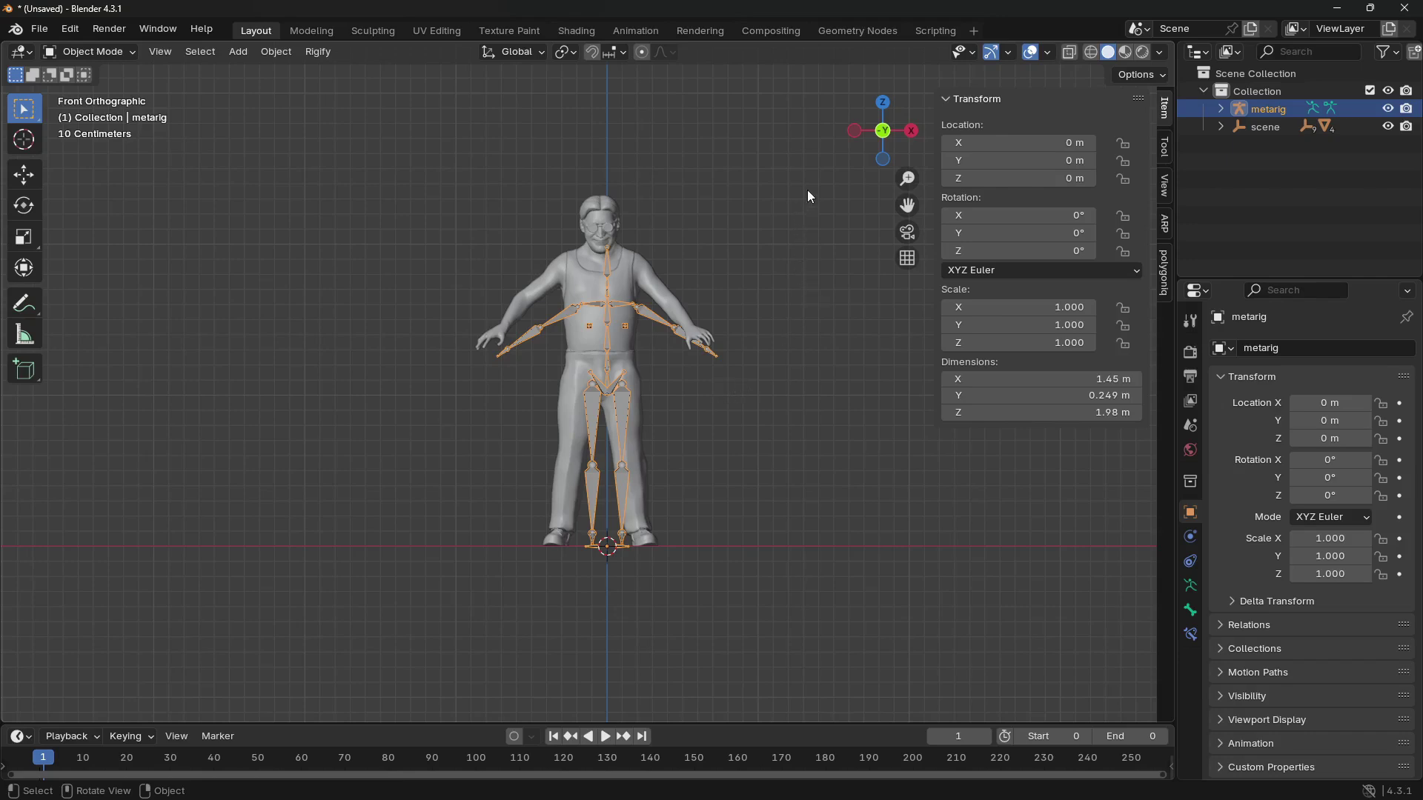
{"action": "left_click", "coordinate": [883, 103]}
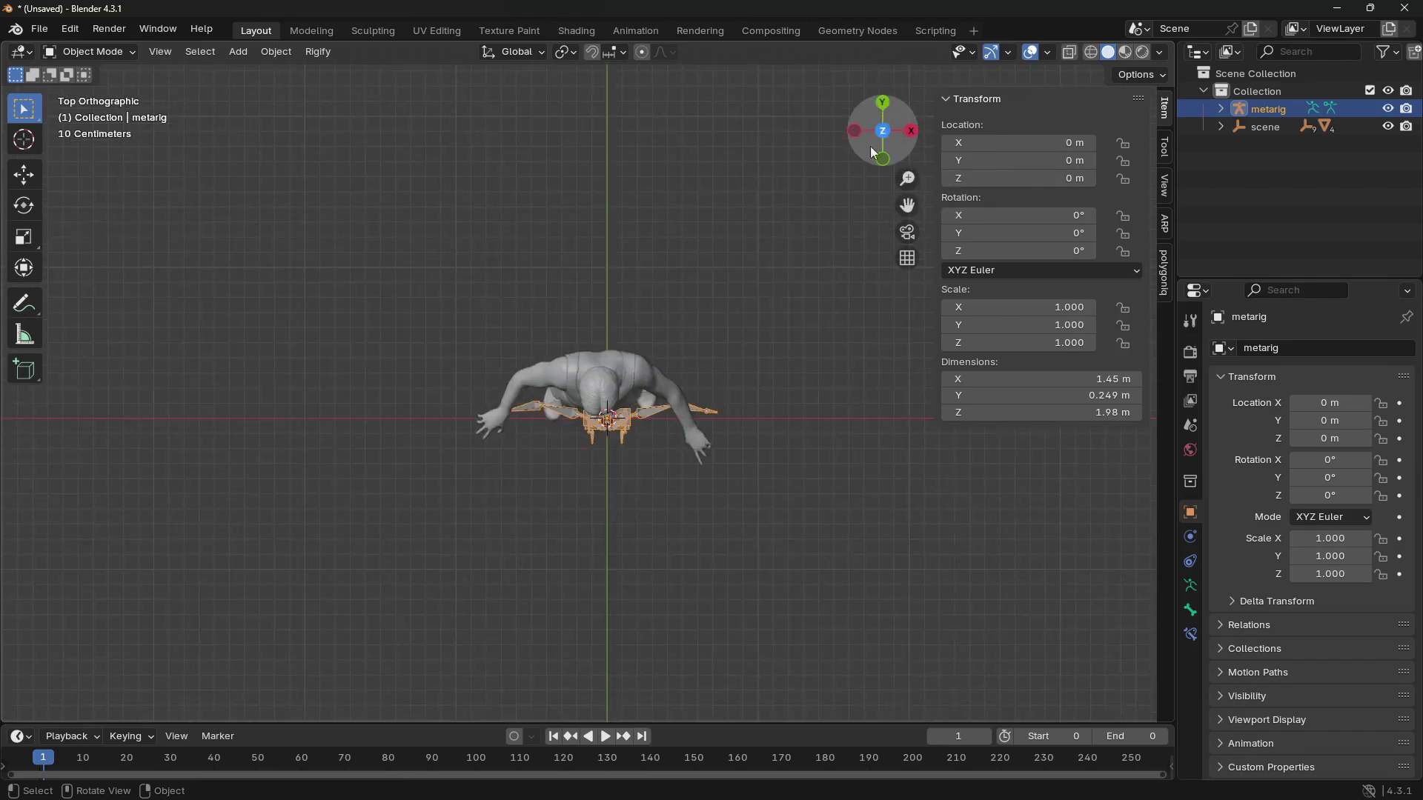
{"action": "left_click", "coordinate": [914, 131]}
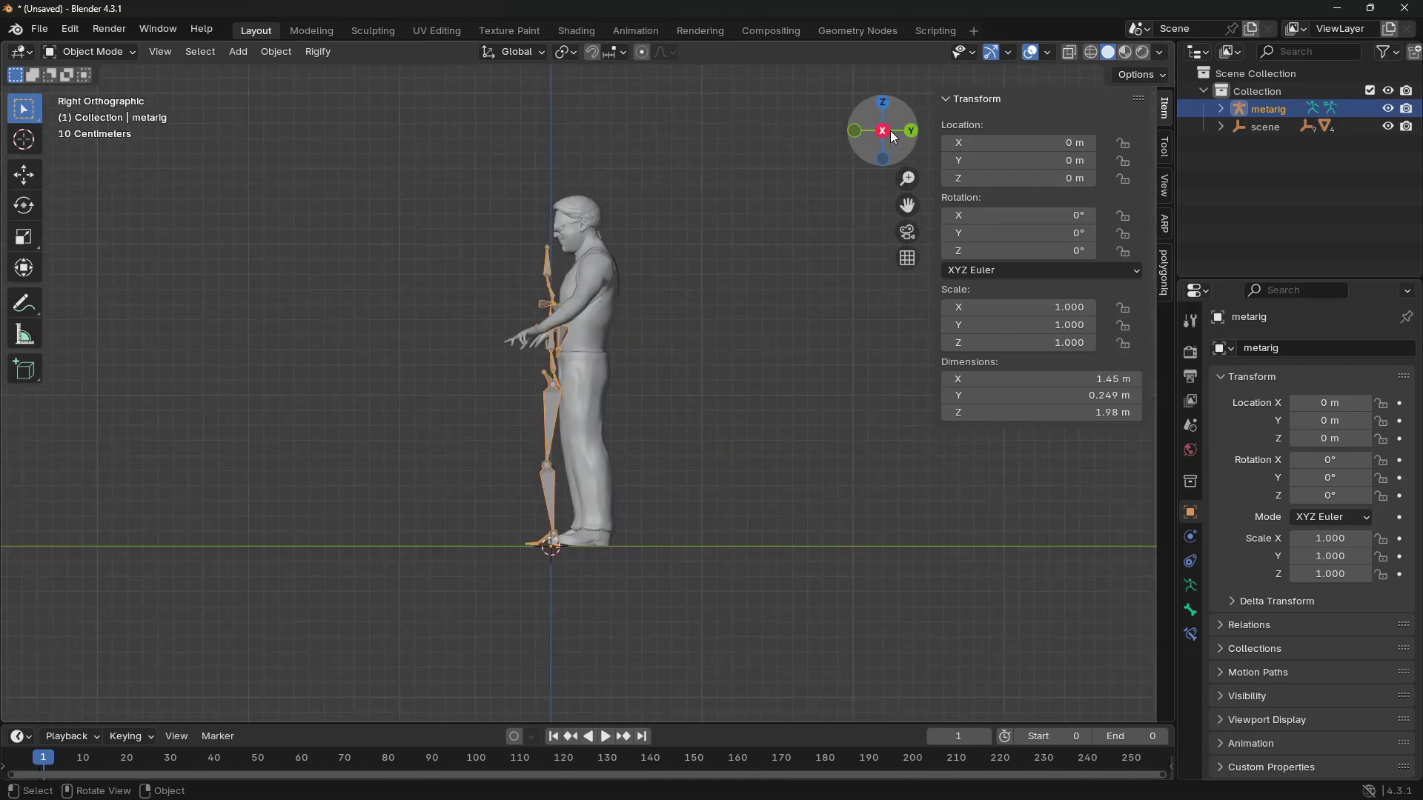
{"action": "left_click", "coordinate": [856, 134]}
{"action": "scroll", "coordinate": [625, 320], "scroll_direction": "up", "scroll_amount": 3}
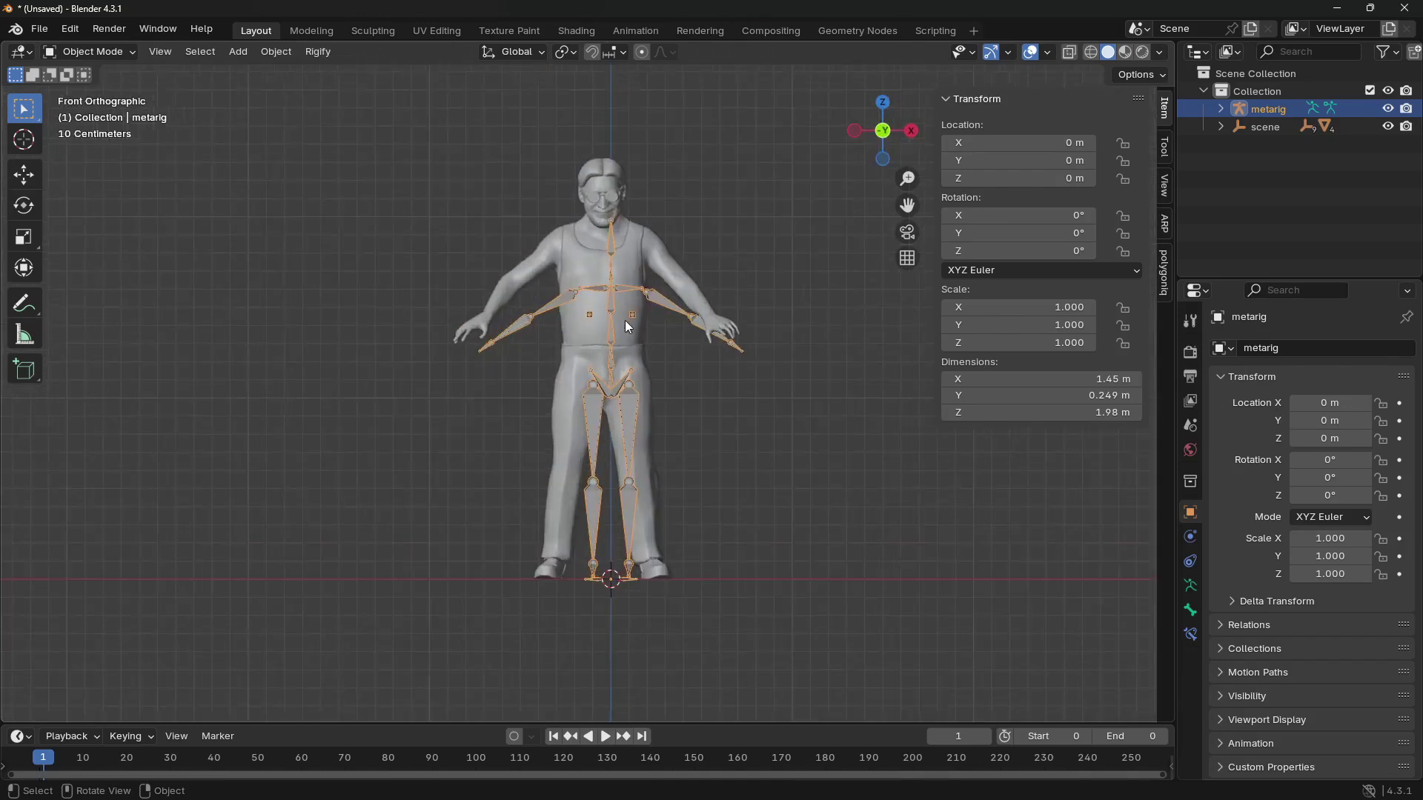
{"action": "middle_click_drag", "start_coordinate": [719, 367], "coordinate": [672, 433], "text": "shift"}
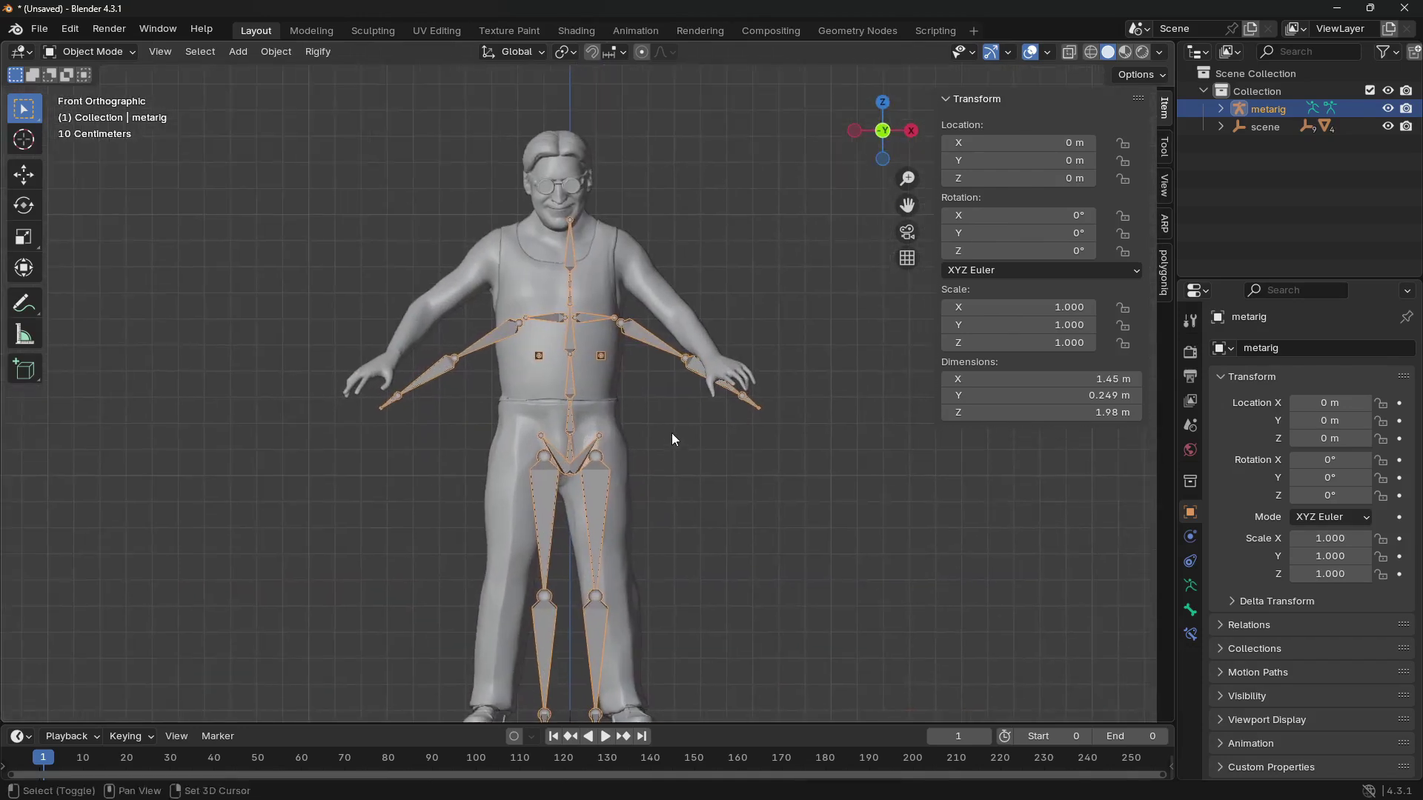
{"action": "left_click", "coordinate": [692, 410]}
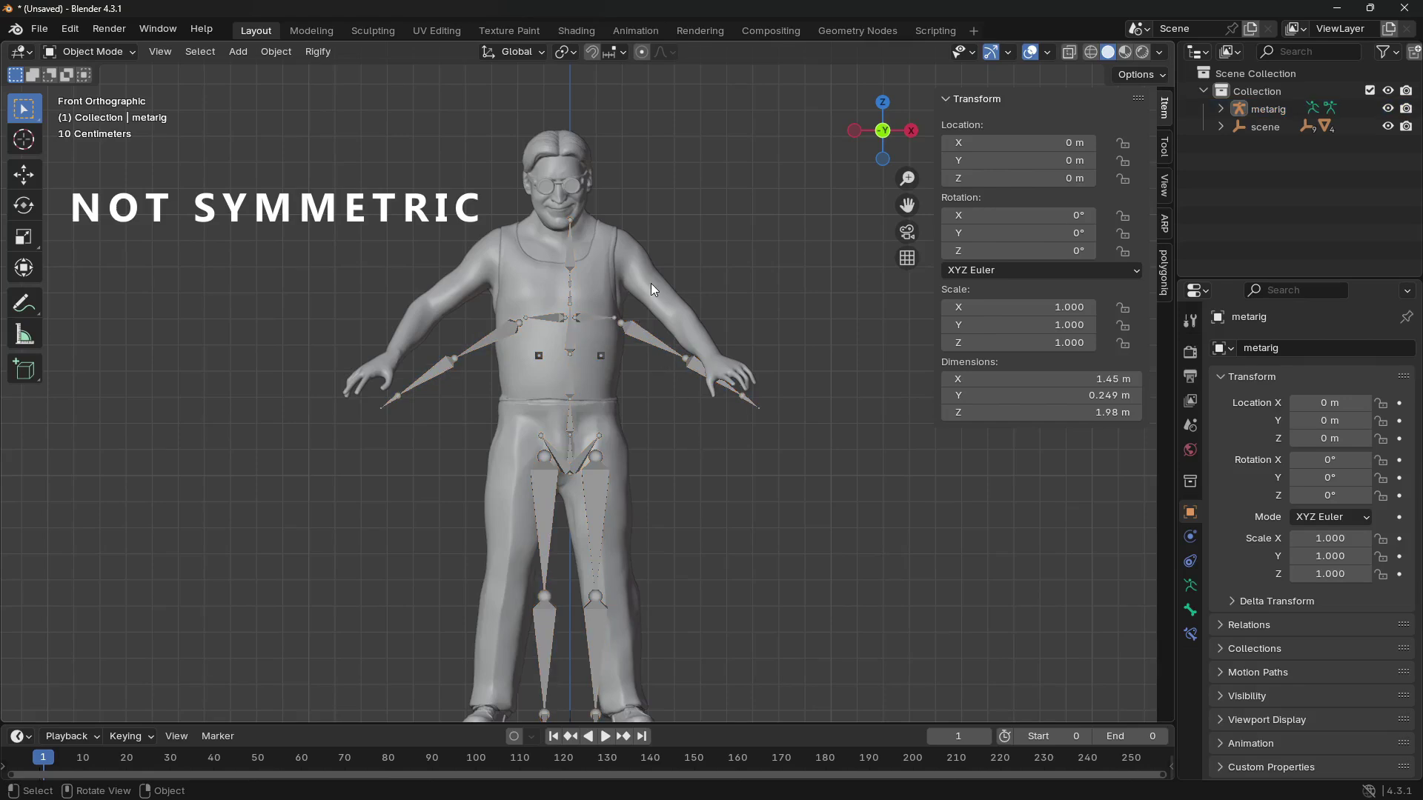
{"action": "left_click", "coordinate": [624, 321]}
{"action": "left_click", "coordinate": [626, 339]}
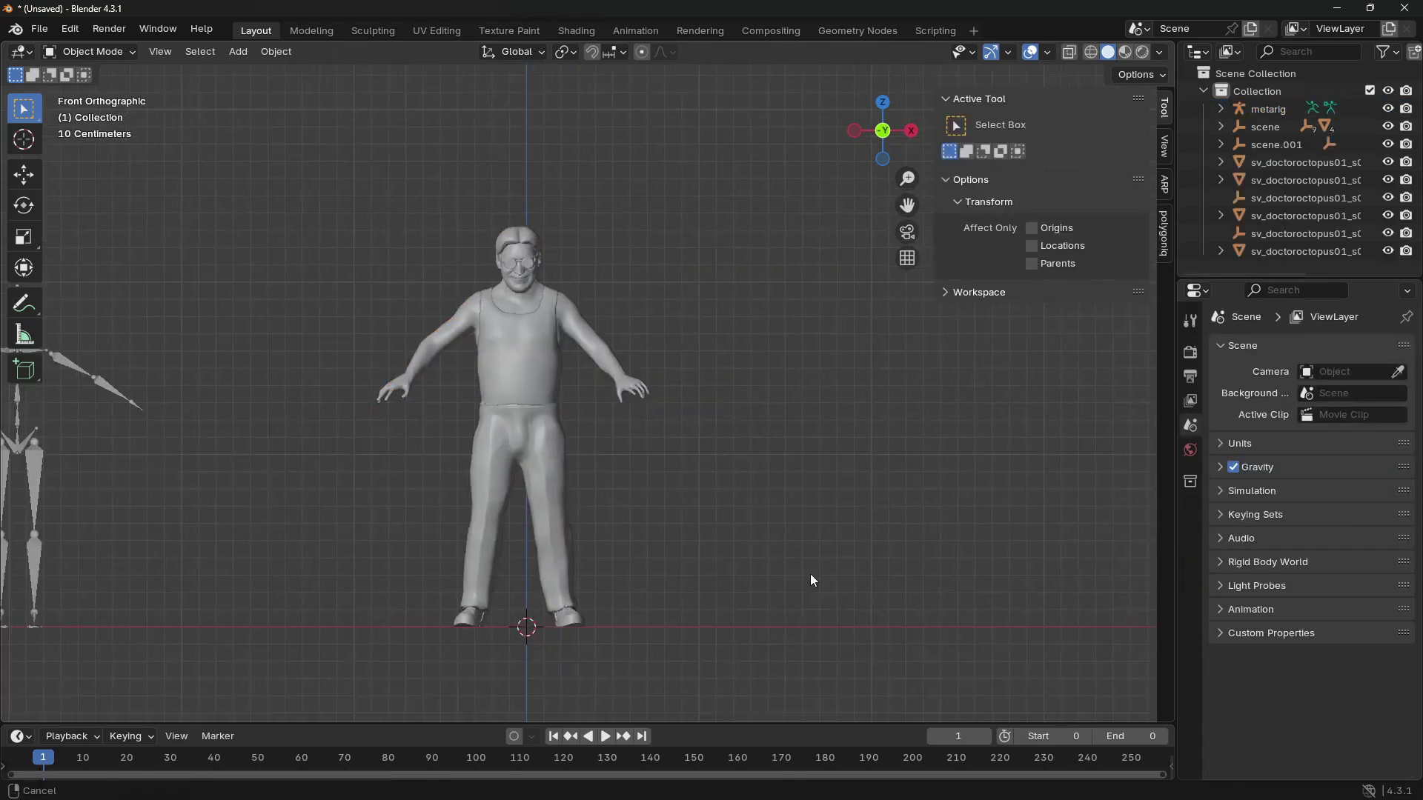
{"action": "middle_click_drag", "start_coordinate": [811, 574], "coordinate": [82, 576], "text": "shift"}
Move the second model's trench coat onto the first character, to about X -0.05 m and Z -0.06 m.
{"action": "middle_click_drag", "start_coordinate": [953, 524], "coordinate": [776, 533], "text": "shift"}
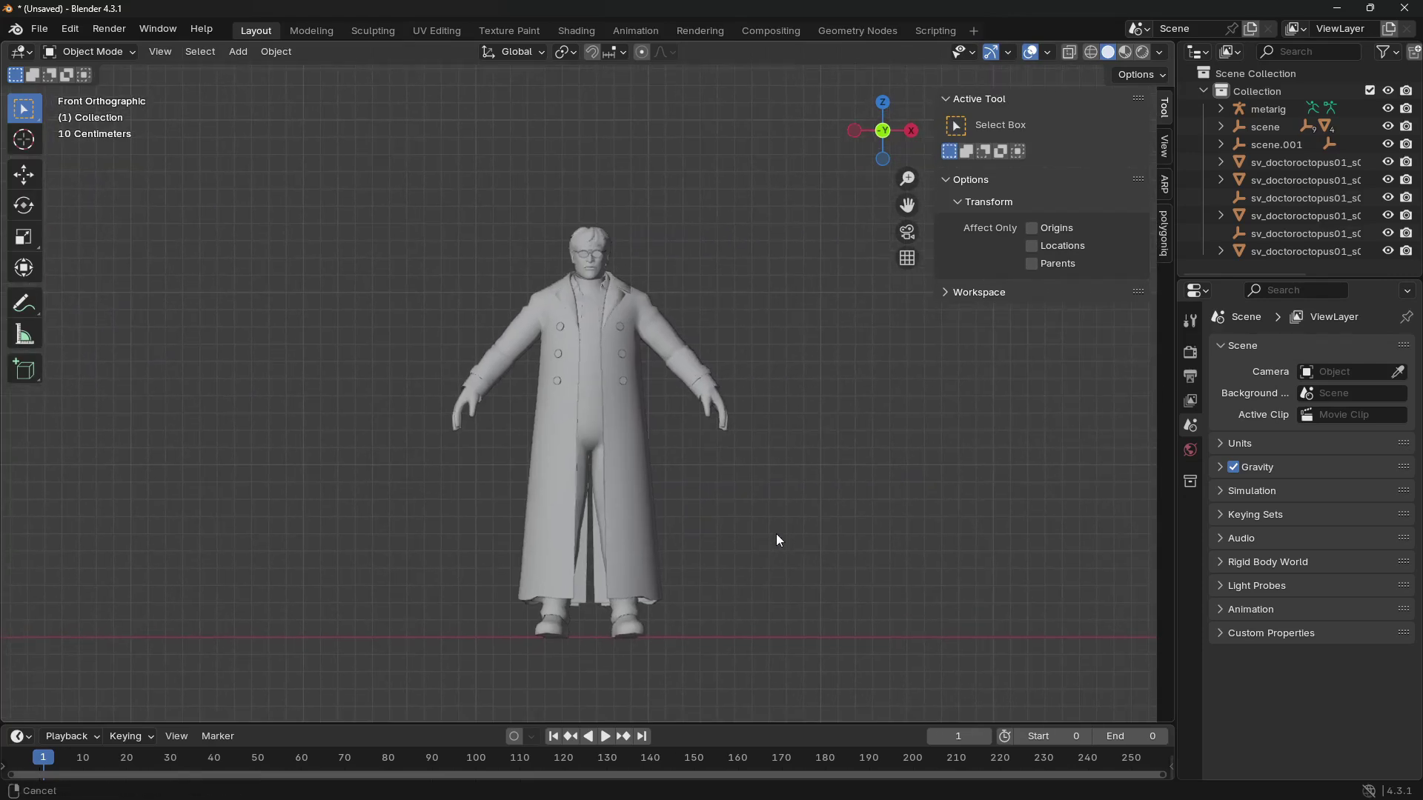
{"action": "mouse_move", "coordinate": [813, 459]}
{"action": "middle_mouse_down"}
{"action": "mouse_move", "coordinate": [776, 479]}
{"action": "mouse_move", "coordinate": [294, 461]}
{"action": "middle_mouse_up"}
{"action": "scroll", "coordinate": [295, 464], "scroll_direction": "down", "scroll_amount": 1}
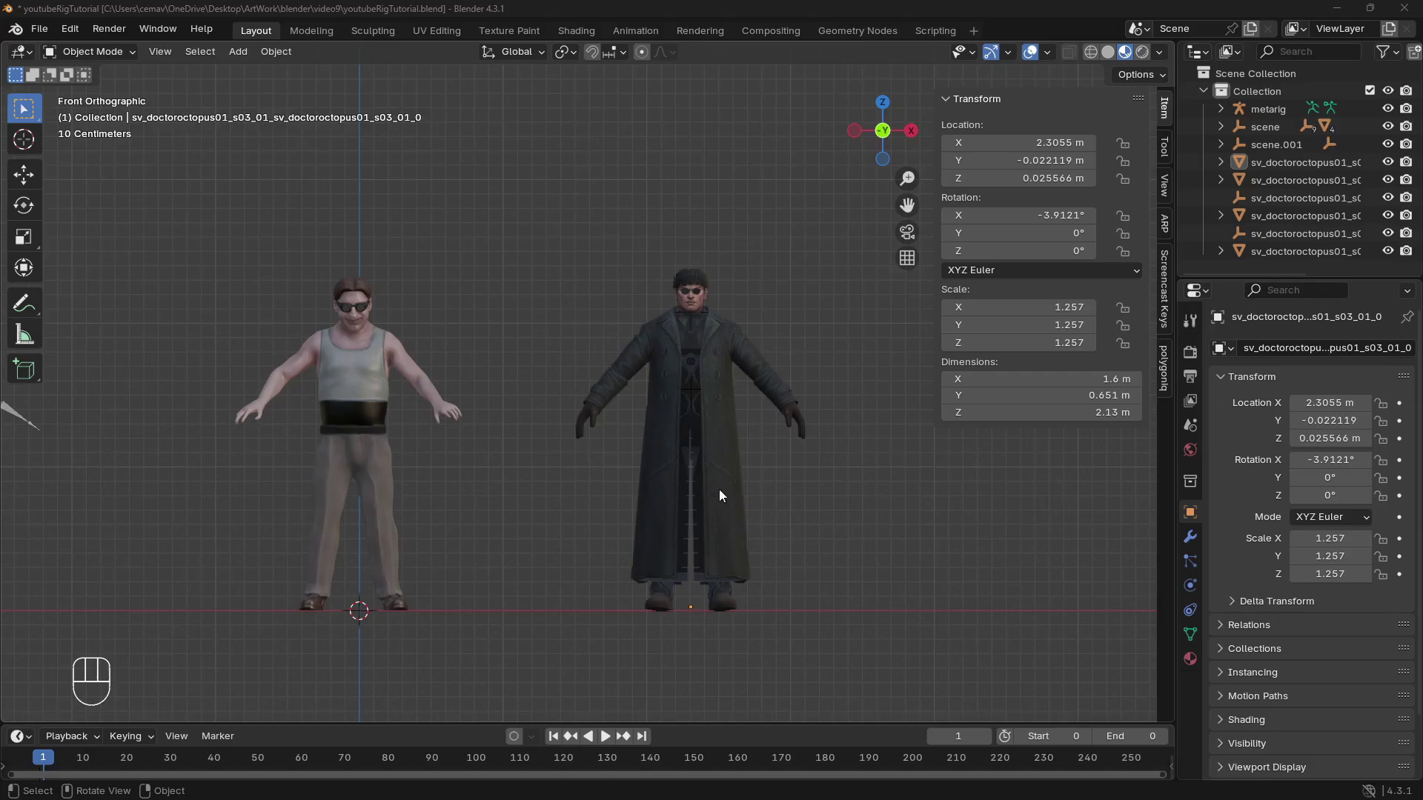
{"action": "left_click", "coordinate": [719, 489]}
{"action": "key", "text": "g"}
{"action": "key", "text": "x"}
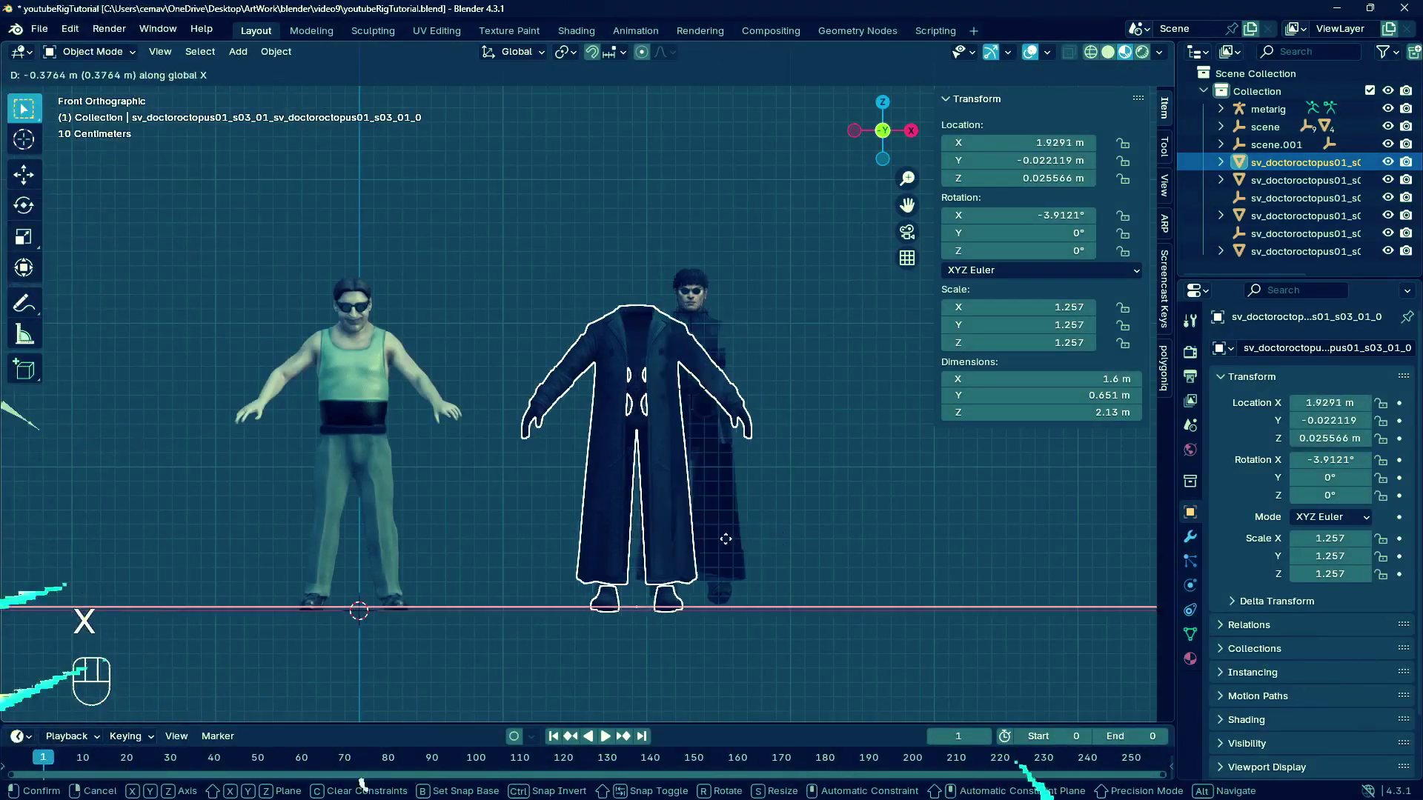
{"action": "left_click", "coordinate": [442, 547]}
{"action": "key", "text": "g"}
{"action": "key", "text": "z"}
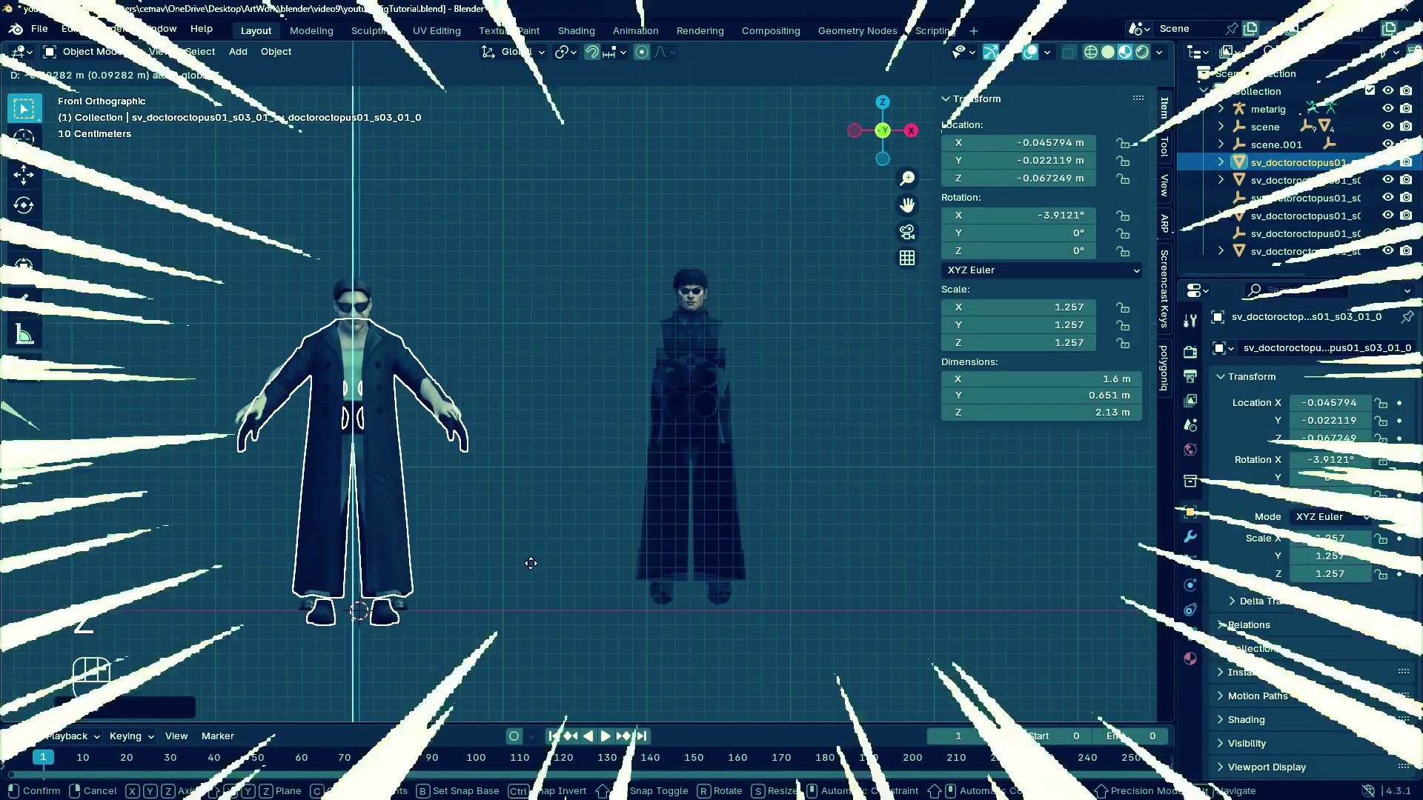
{"action": "left_click", "coordinate": [530, 563]}
Delete the geometry of both boots from the trench coat mesh.
{"action": "left_click", "coordinate": [490, 433]}
{"action": "key", "text": "Tab"}
{"action": "key", "text": "alt+z"}
{"action": "left_click_drag", "start_coordinate": [493, 456], "coordinate": [377, 318]}
{"action": "key", "text": "x"}
{"action": "left_click", "coordinate": [377, 318]}
{"action": "left_click_drag", "start_coordinate": [204, 309], "coordinate": [323, 461]}
{"action": "key", "text": "x"}
{"action": "left_click", "coordinate": [323, 461]}
{"action": "key", "text": "Tab"}
Delete the remaining parts of the second Doctor Octopus model, keeping only the trench coat.
{"action": "middle_click_drag", "start_coordinate": [473, 478], "coordinate": [388, 417]}
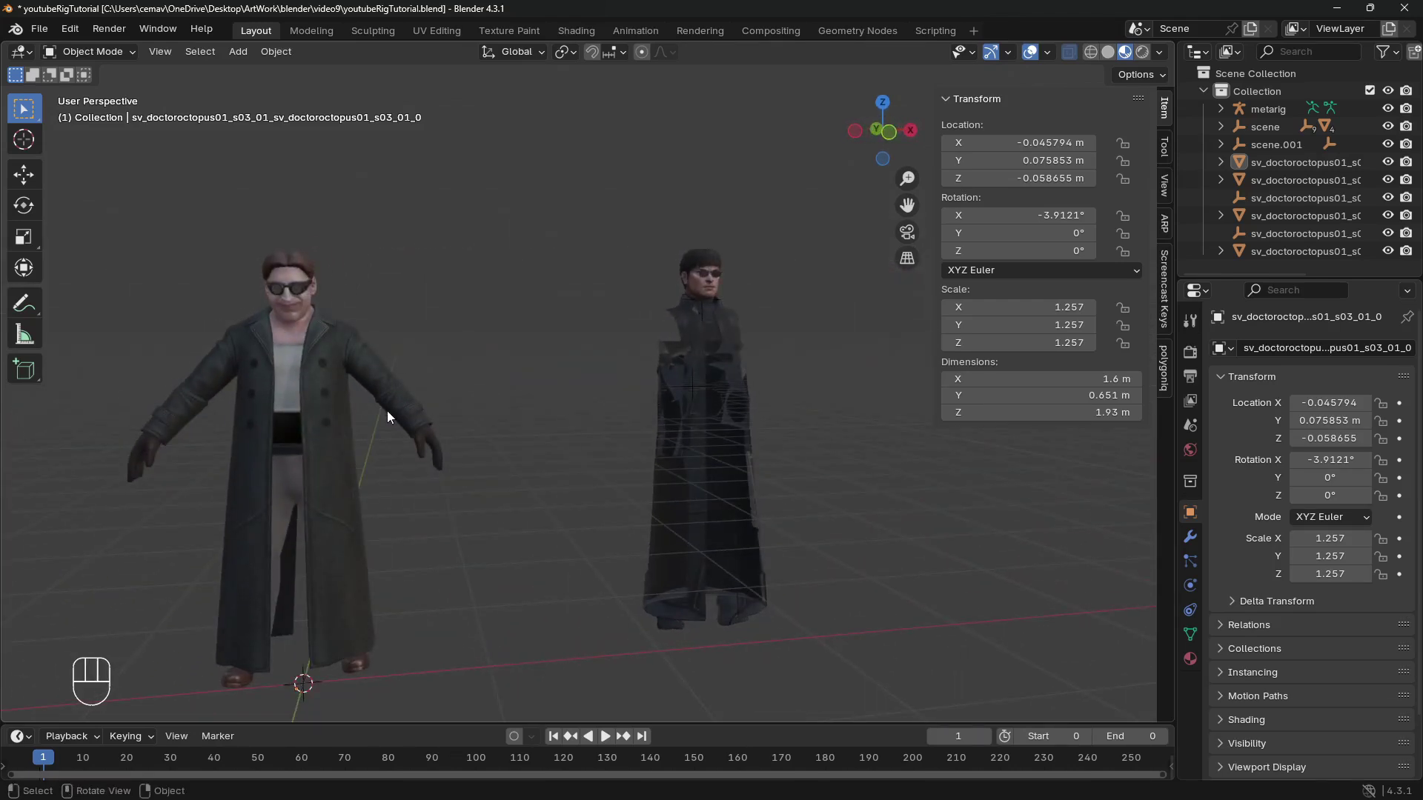
{"action": "left_click", "coordinate": [888, 133]}
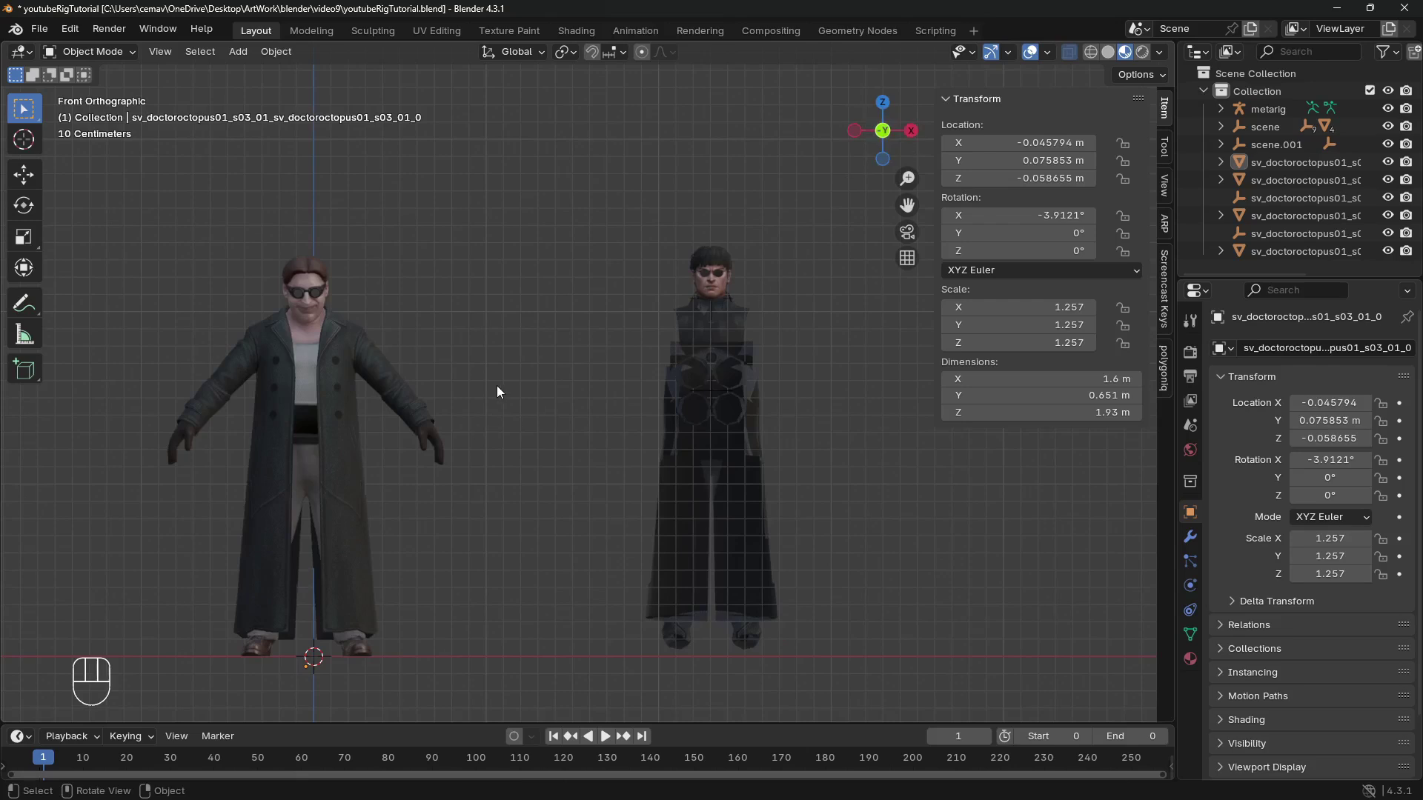
{"action": "scroll", "coordinate": [497, 385], "scroll_direction": "down", "scroll_amount": 1}
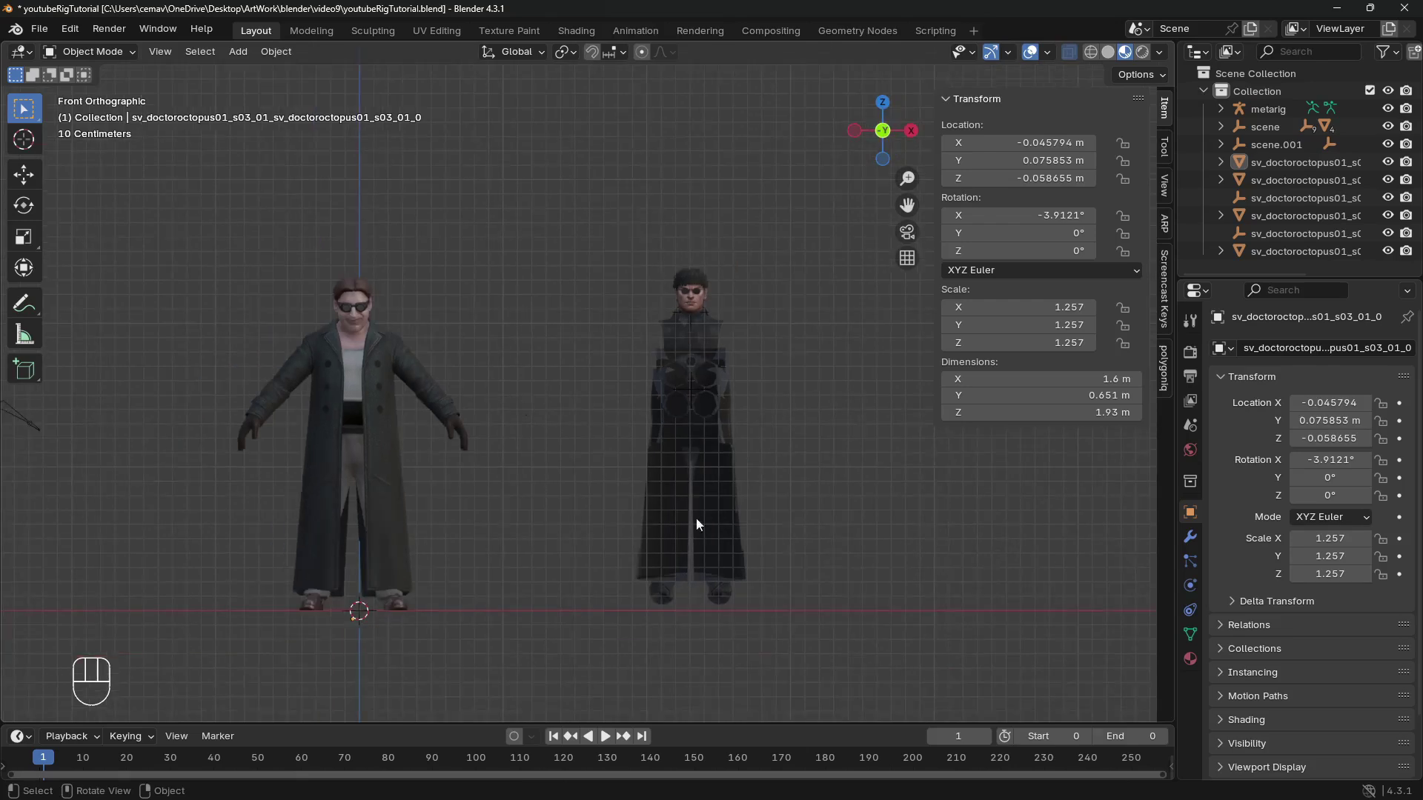
{"action": "left_click_drag", "start_coordinate": [870, 646], "coordinate": [569, 250]}
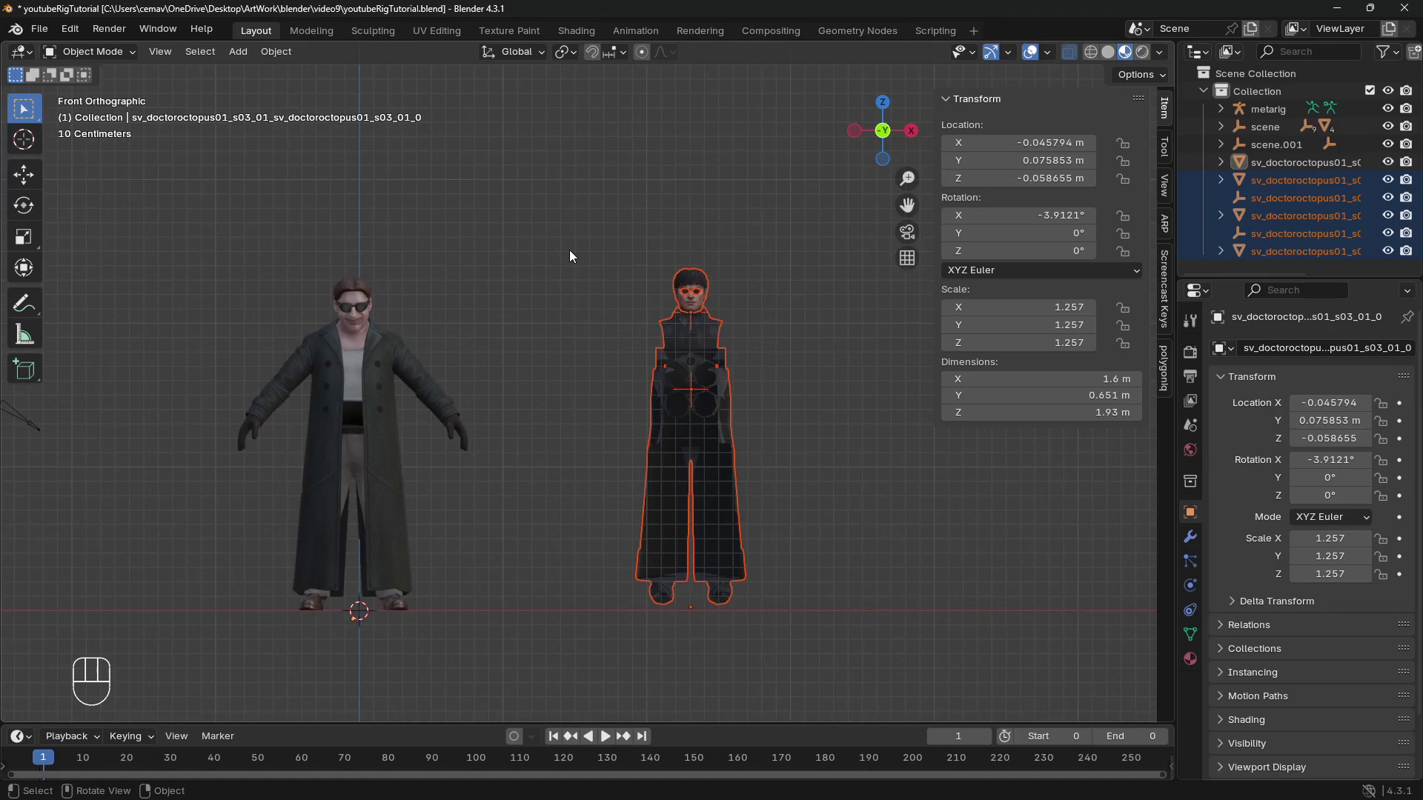
{"action": "key", "text": "x"}
{"action": "left_click", "coordinate": [570, 253]}
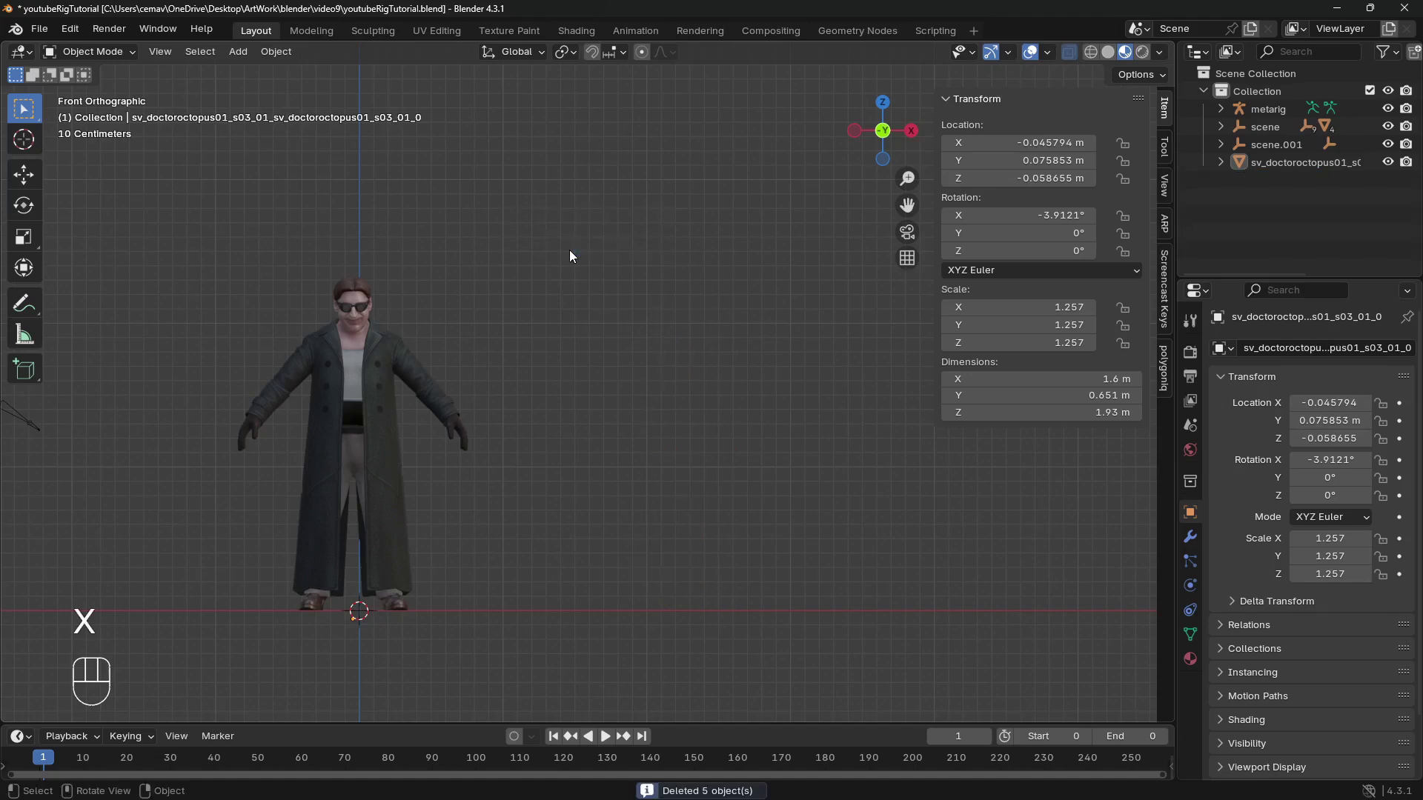
Move and rotate the metarig and its bones to fit the coated character's body.
{"action": "key", "text": "g"}
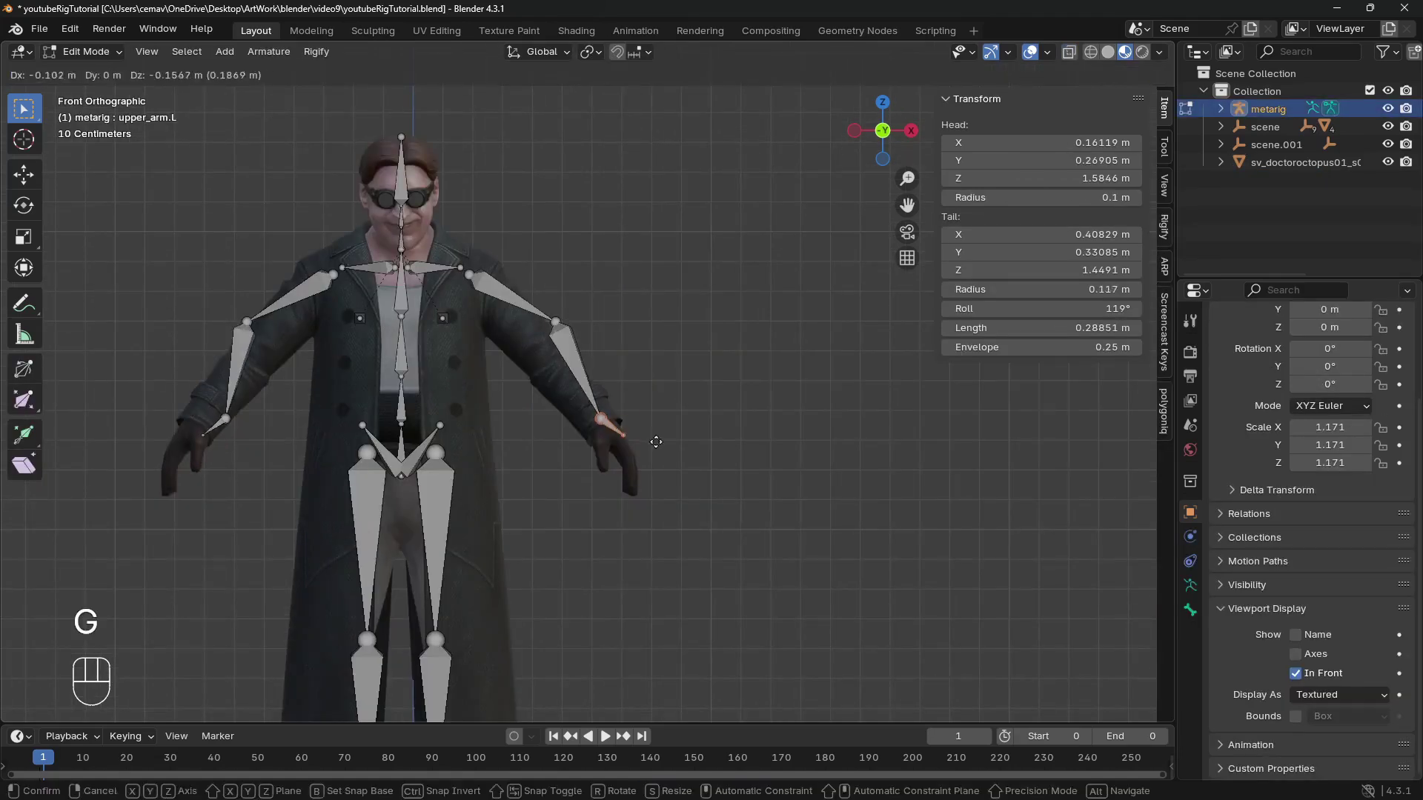
{"action": "key", "text": "r"}
{"action": "key", "text": "g"}
{"action": "left_click", "coordinate": [556, 324]}
{"action": "key", "text": "g"}
{"action": "left_click", "coordinate": [540, 346]}
{"action": "left_click", "coordinate": [288, 342]}
{"action": "key", "text": "g"}
{"action": "left_click", "coordinate": [320, 366]}
Move the metarig's left and right foot bones outward onto the character's shoes.
{"action": "left_click_drag", "start_coordinate": [613, 525], "coordinate": [544, 437], "text": "shift"}
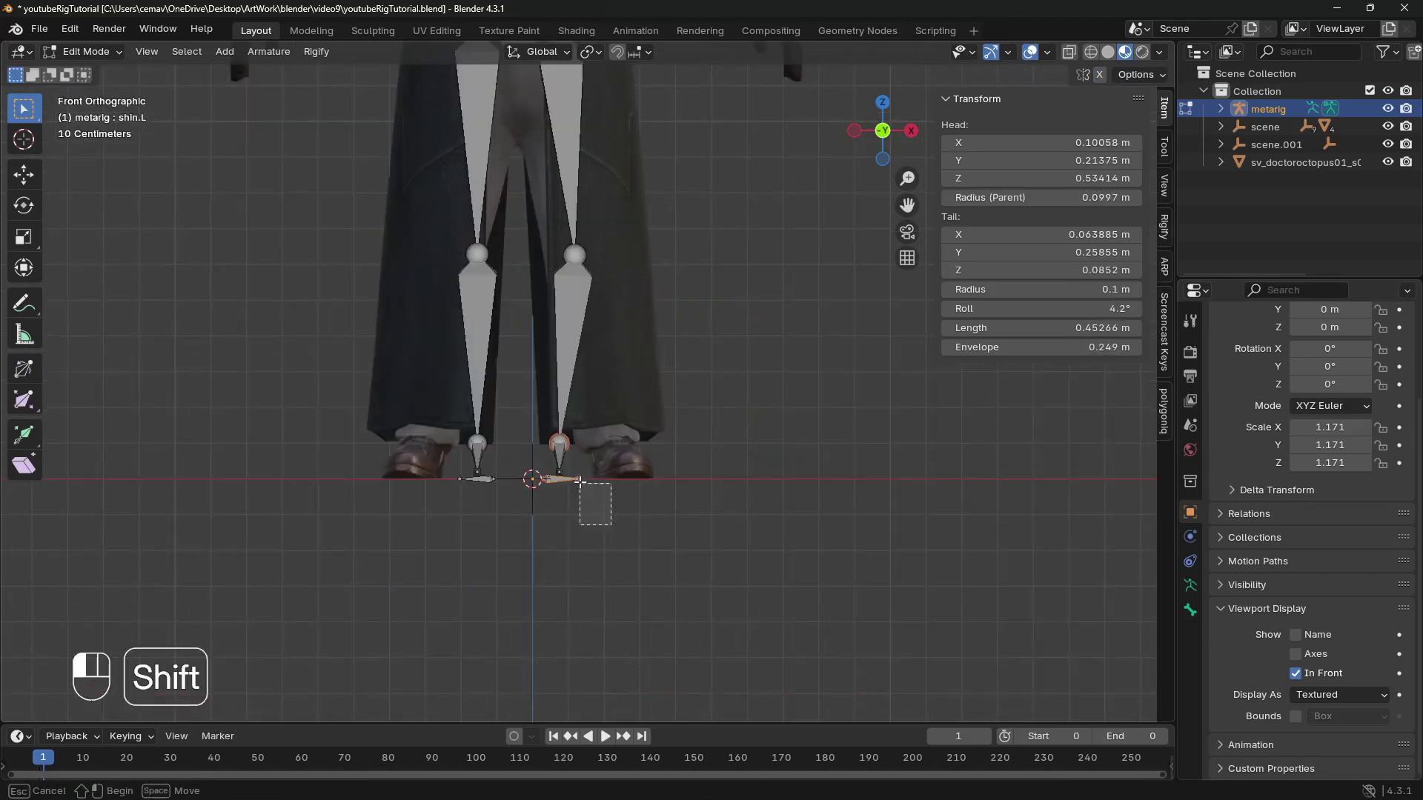
{"action": "key", "text": "g"}
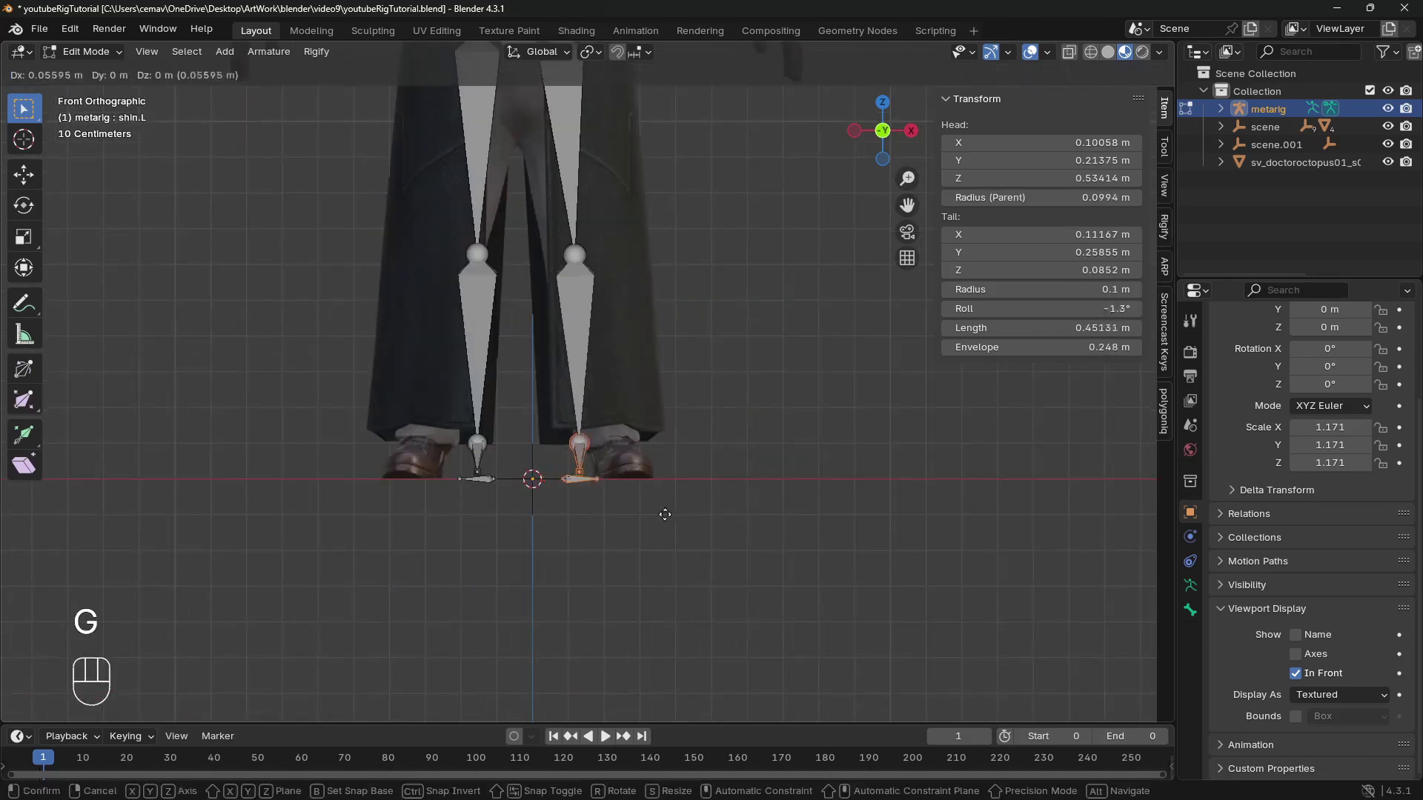
{"action": "left_click", "coordinate": [699, 518]}
{"action": "left_click_drag", "start_coordinate": [507, 504], "coordinate": [418, 424]}
{"action": "key", "text": "g"}
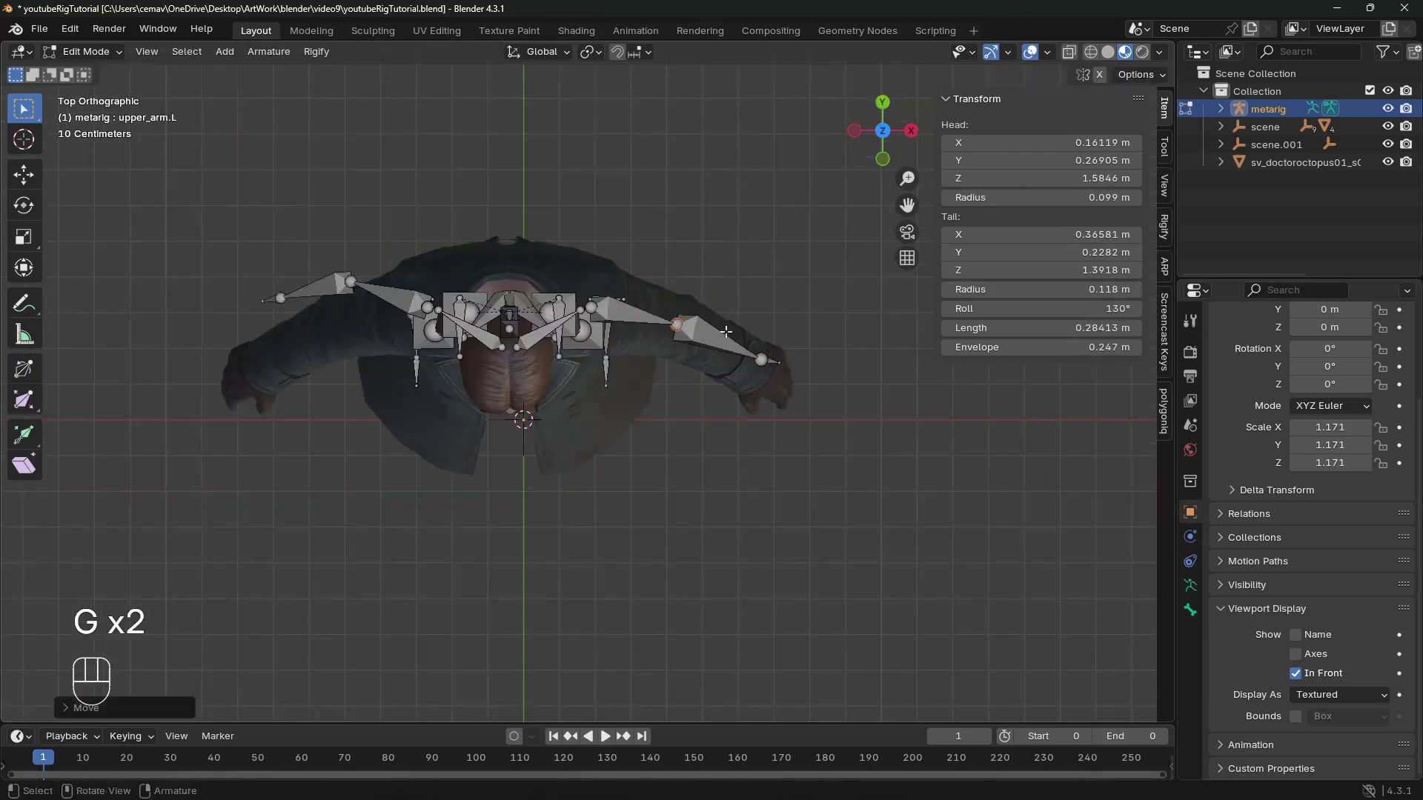
Move the metarig's right arm and hand joints to line up with the character's right sleeve and wrist.
{"action": "left_click", "coordinate": [305, 331]}
{"action": "key", "text": "g"}
{"action": "left_click", "coordinate": [264, 350]}
{"action": "left_click", "coordinate": [253, 342]}
{"action": "key", "text": "g"}
{"action": "left_click", "coordinate": [252, 357]}
Move the metarig's neck and head joints forward and down to follow the character's head in side view.
{"action": "left_click", "coordinate": [911, 130]}
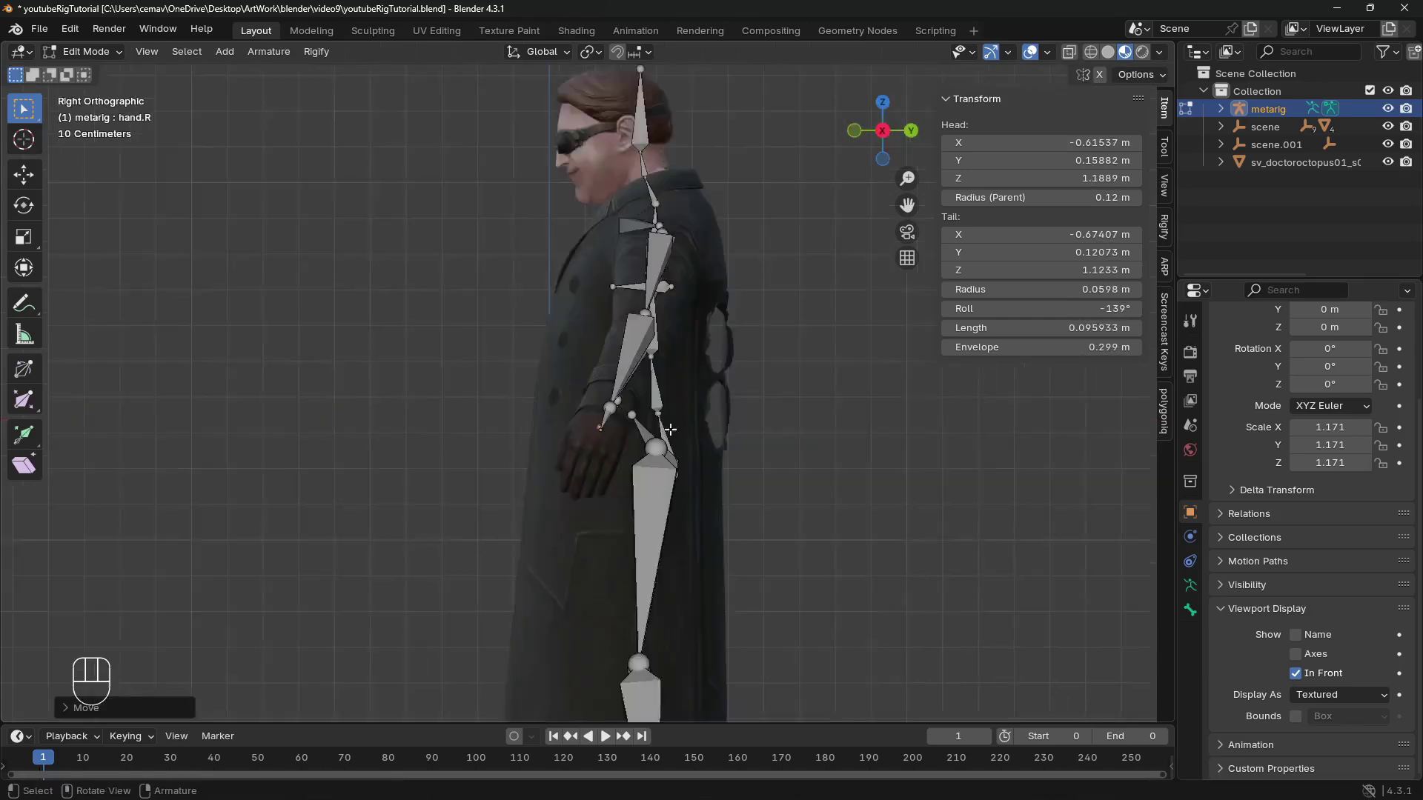
{"action": "scroll", "coordinate": [652, 223], "scroll_direction": "down", "scroll_amount": 2}
{"action": "left_click", "coordinate": [624, 165]}
{"action": "key", "text": "g"}
{"action": "key", "text": "g"}
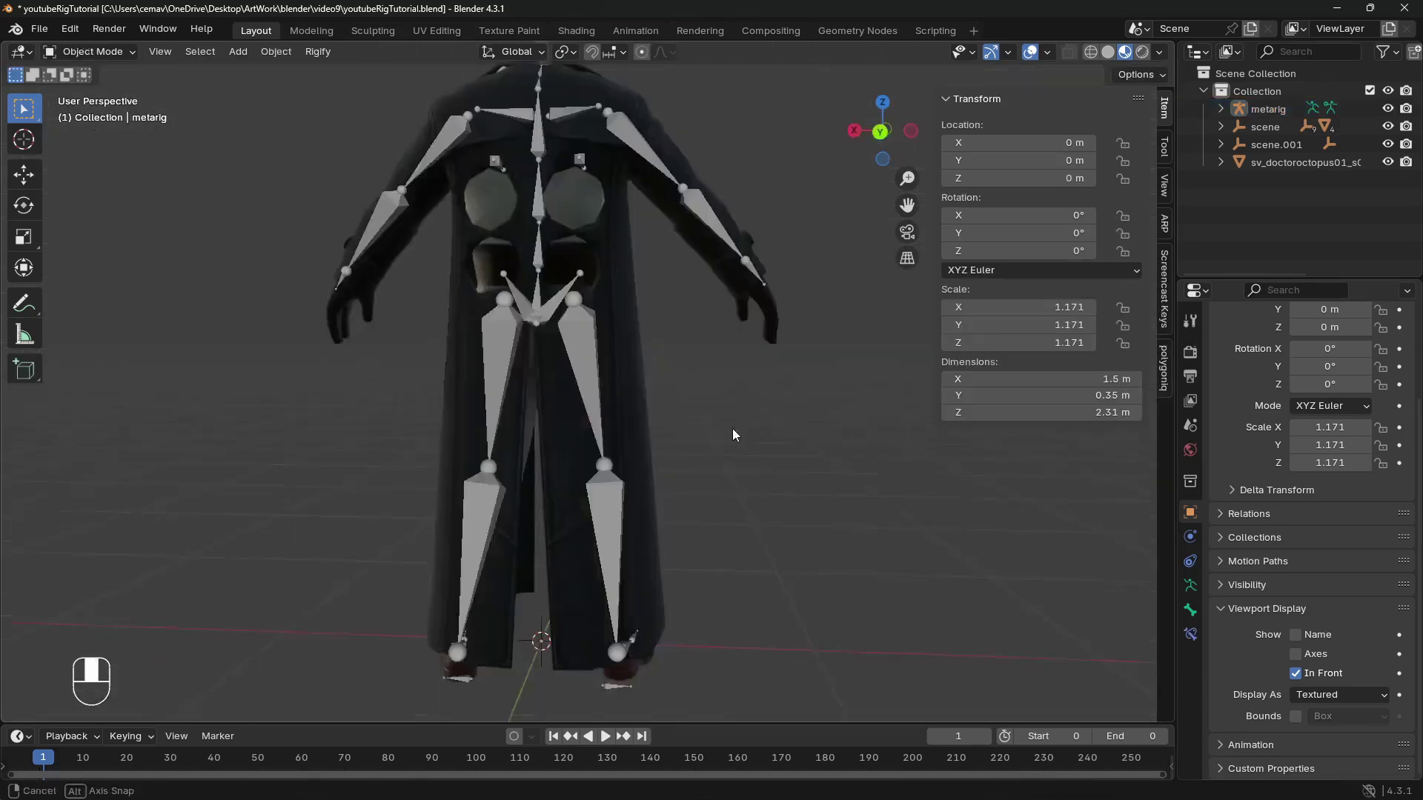
{"action": "middle_click_drag", "start_coordinate": [732, 430], "coordinate": [615, 446]}
{"action": "scroll", "coordinate": [616, 446], "scroll_direction": "down", "scroll_amount": 3}
Save the project file with the fitted metarig and deselect everything.
{"action": "left_click", "coordinate": [883, 137]}
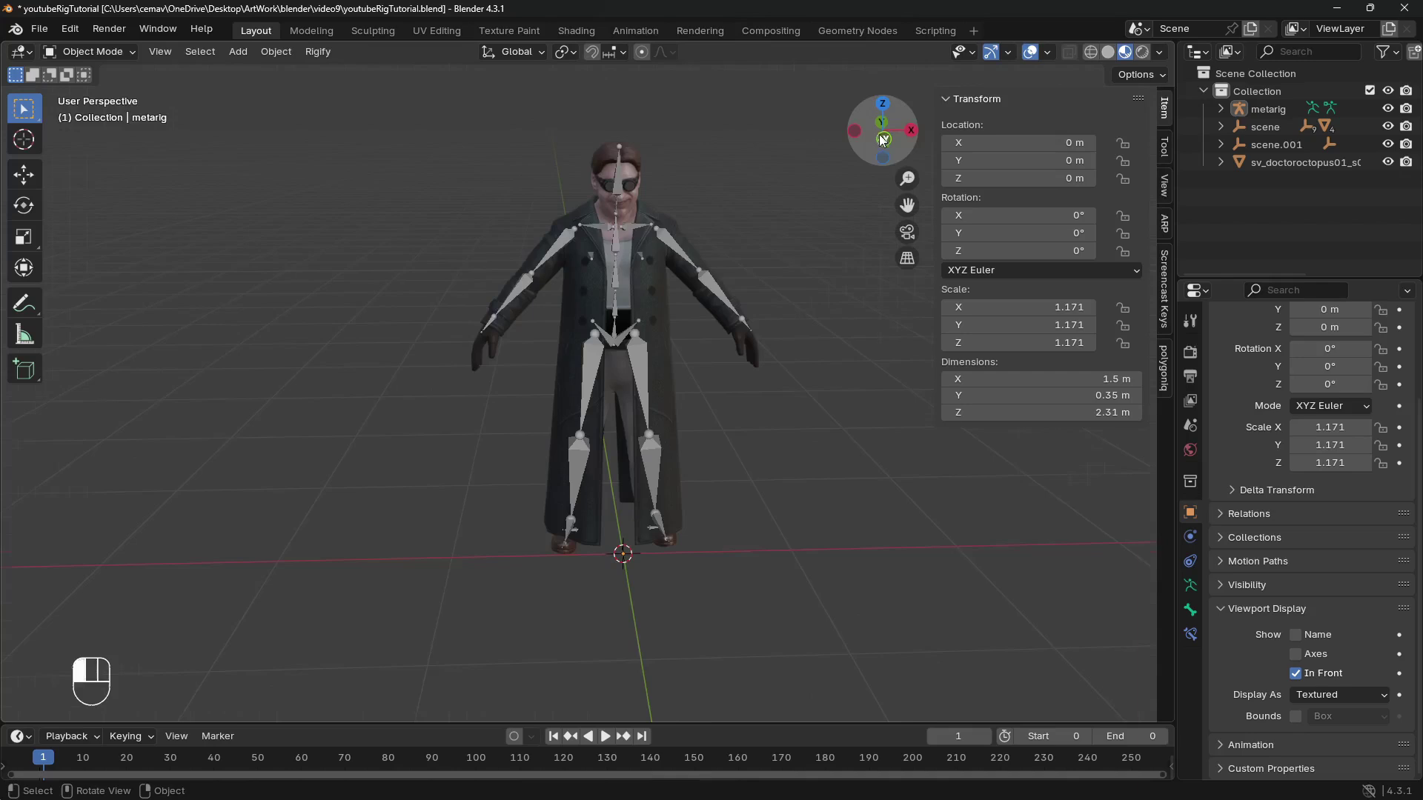
{"action": "left_click", "coordinate": [39, 28]}
{"action": "left_click", "coordinate": [58, 145]}
{"action": "left_click", "coordinate": [563, 407]}
{"action": "left_click", "coordinate": [760, 407]}
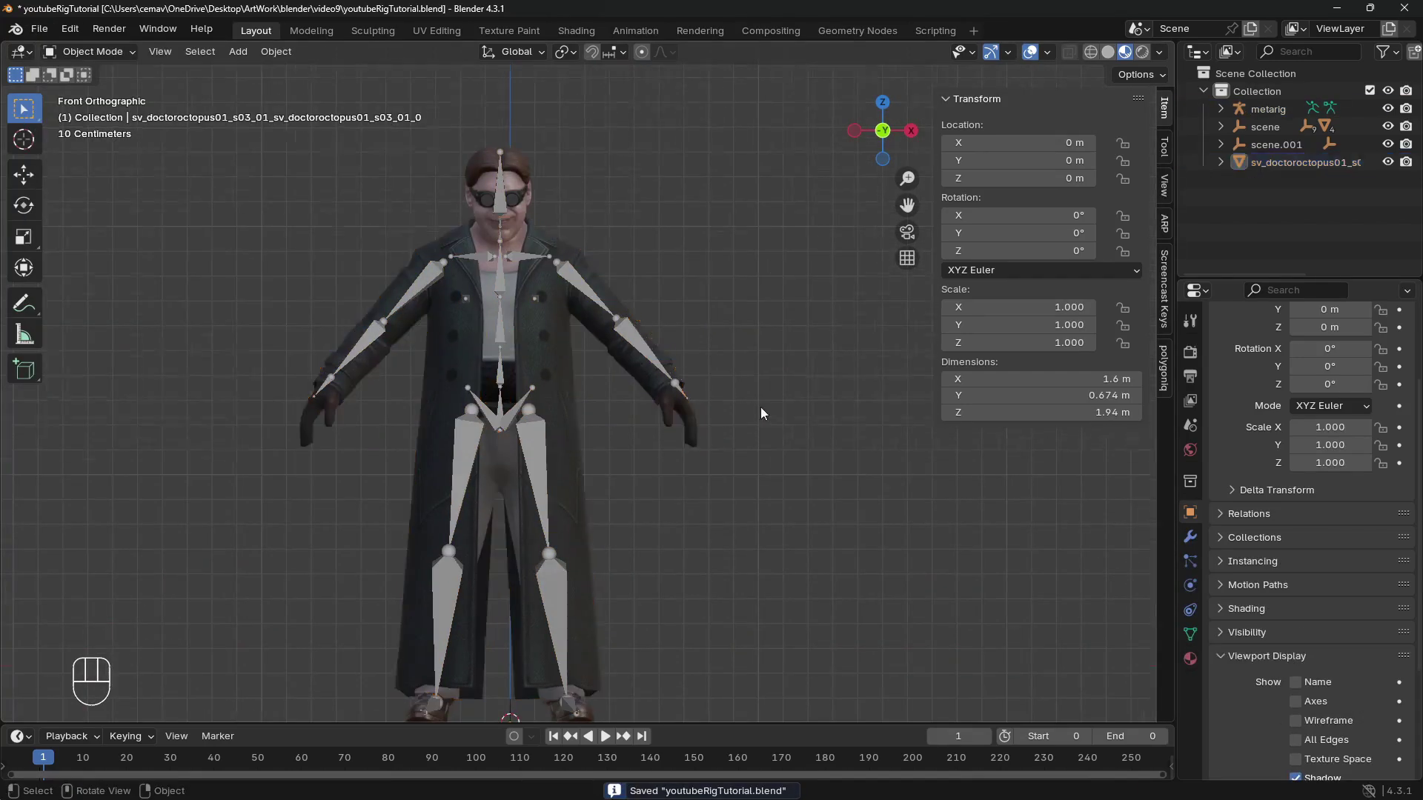
Apply all transforms to every object in the scene.
{"action": "scroll", "coordinate": [748, 380], "scroll_direction": "down", "scroll_amount": 1}
{"action": "middle_click_drag", "start_coordinate": [749, 379], "coordinate": [682, 379], "text": "shift"}
{"action": "key", "text": "a"}
{"action": "key", "text": "ctrl+a"}
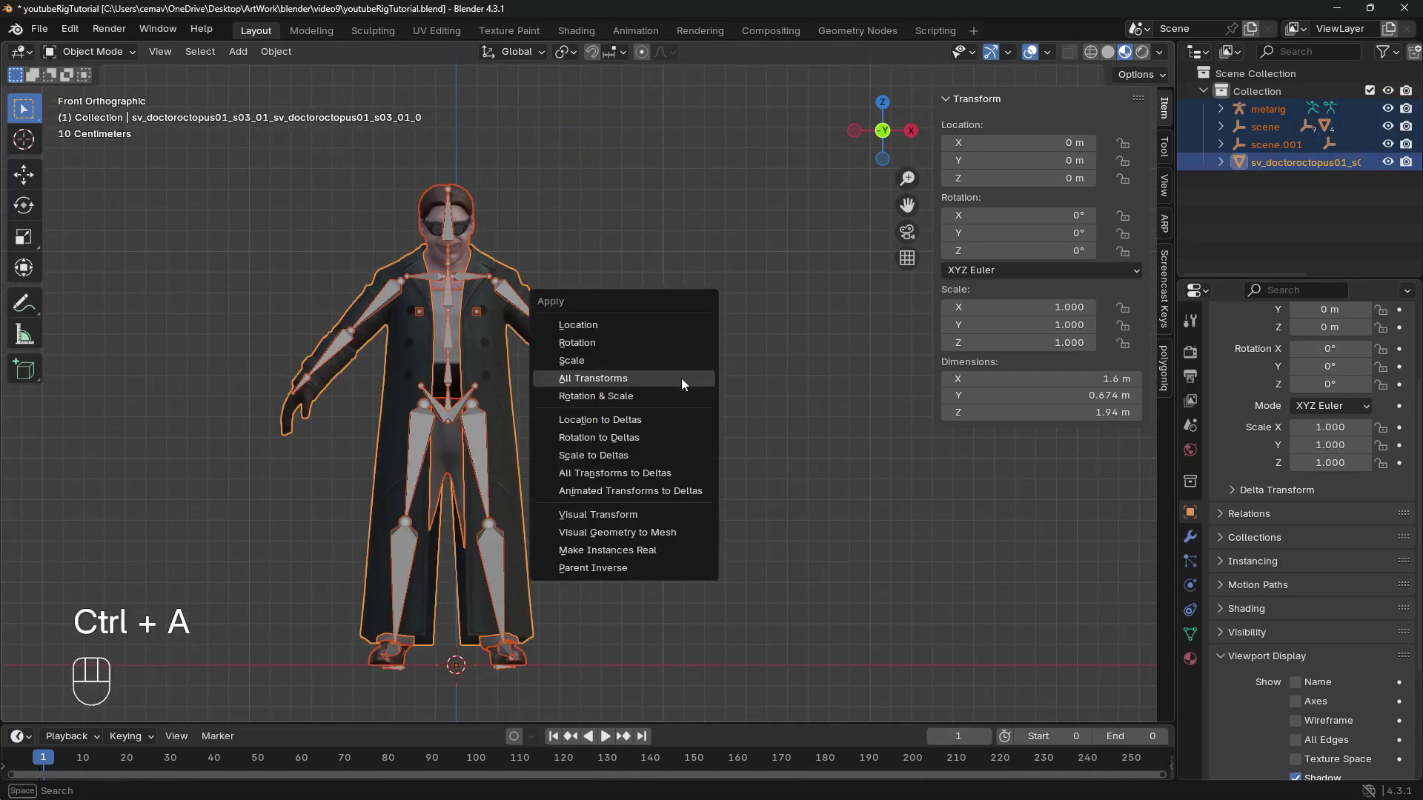
{"action": "left_click", "coordinate": [682, 380]}
Check the applied transforms of the character's torso, coat, trousers and shoes meshes one by one.
{"action": "left_click", "coordinate": [458, 355]}
{"action": "left_click", "coordinate": [465, 346]}
{"action": "left_click", "coordinate": [471, 241]}
{"action": "left_click", "coordinate": [496, 264]}
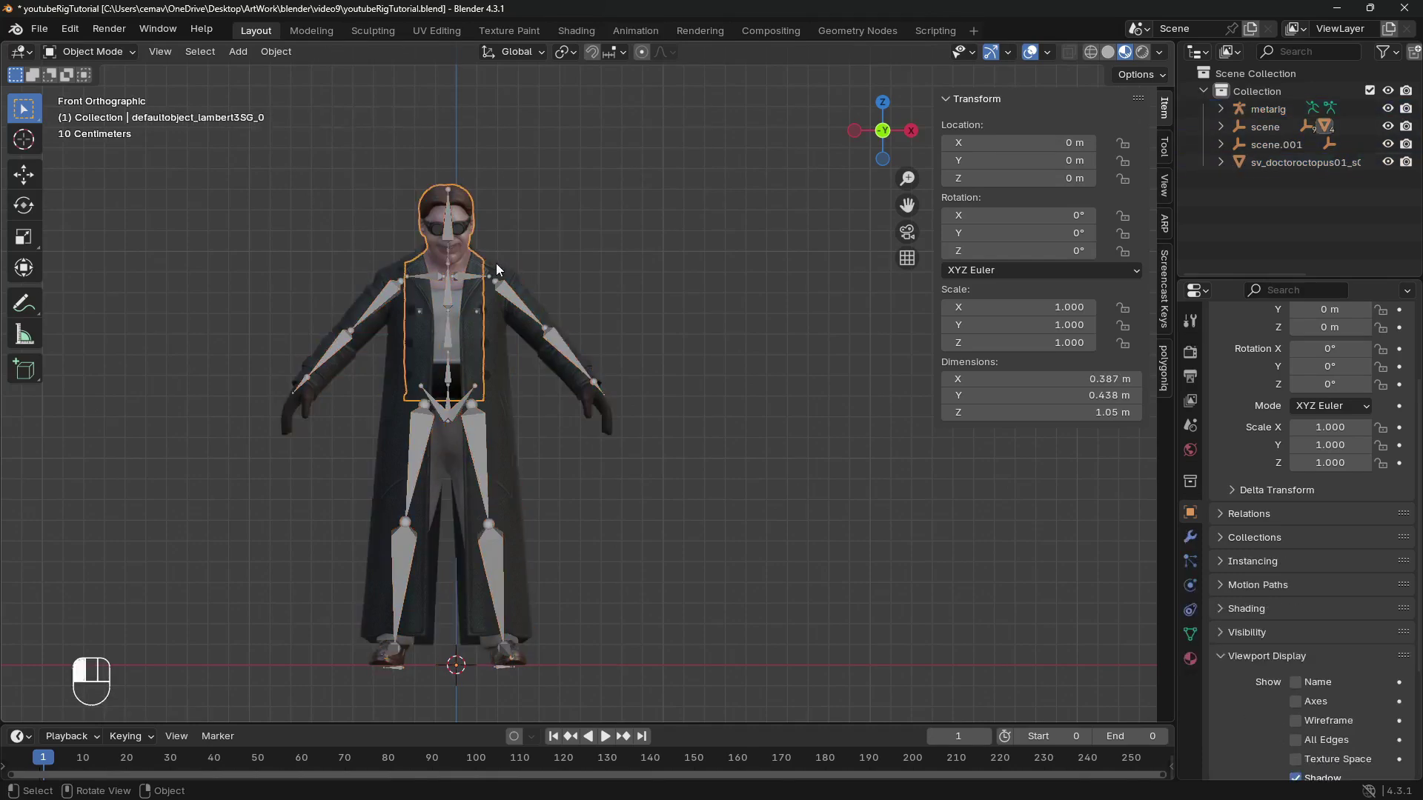
{"action": "left_click", "coordinate": [506, 287]}
{"action": "left_click", "coordinate": [459, 470]}
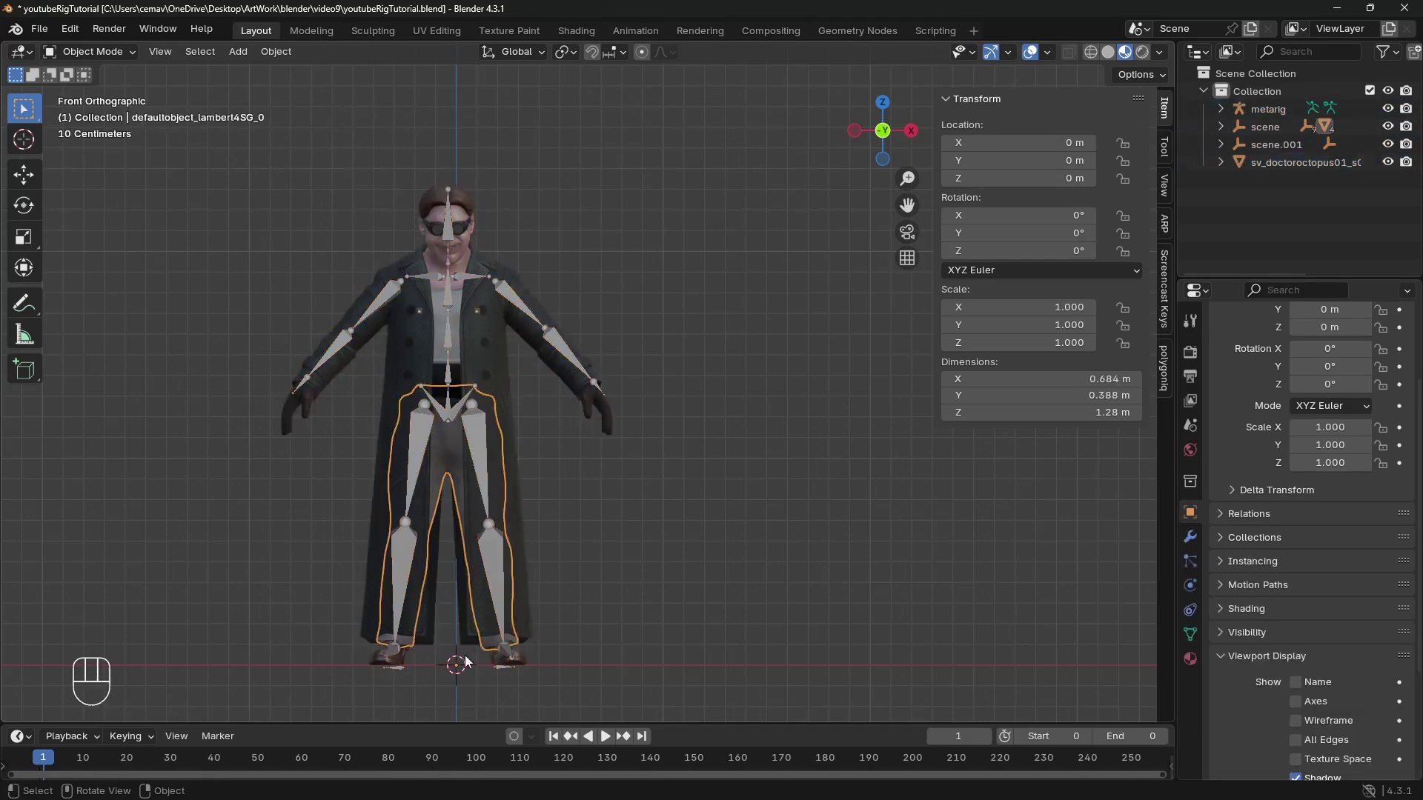
{"action": "left_click", "coordinate": [532, 658]}
{"action": "left_click", "coordinate": [623, 604]}
{"action": "key", "text": "a"}
{"action": "left_click", "coordinate": [652, 576]}
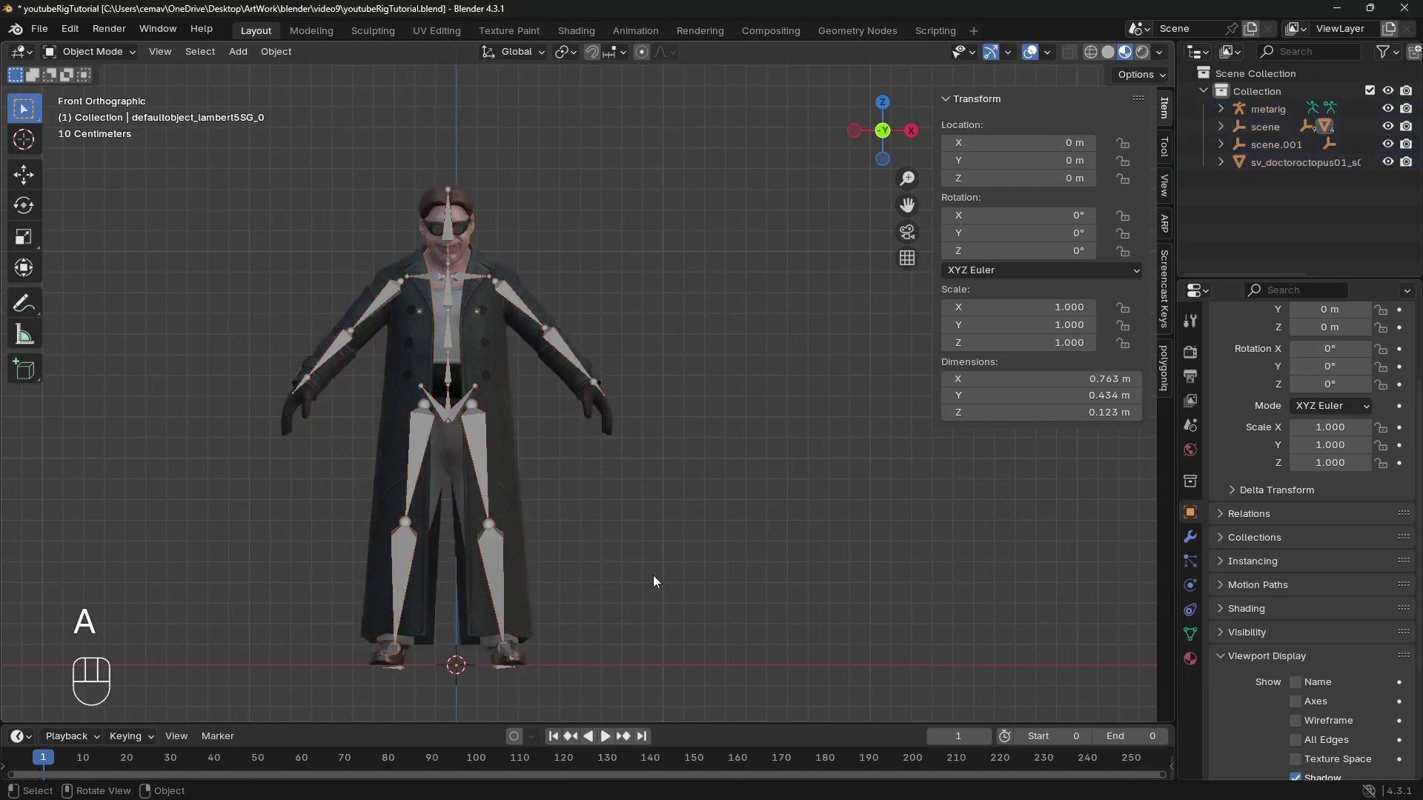
Parent all the character's objects to the metarig using Armature Deform with automatic weights.
{"action": "left_click", "coordinate": [571, 354]}
{"action": "key", "text": "a"}
{"action": "key", "text": "ctrl+p"}
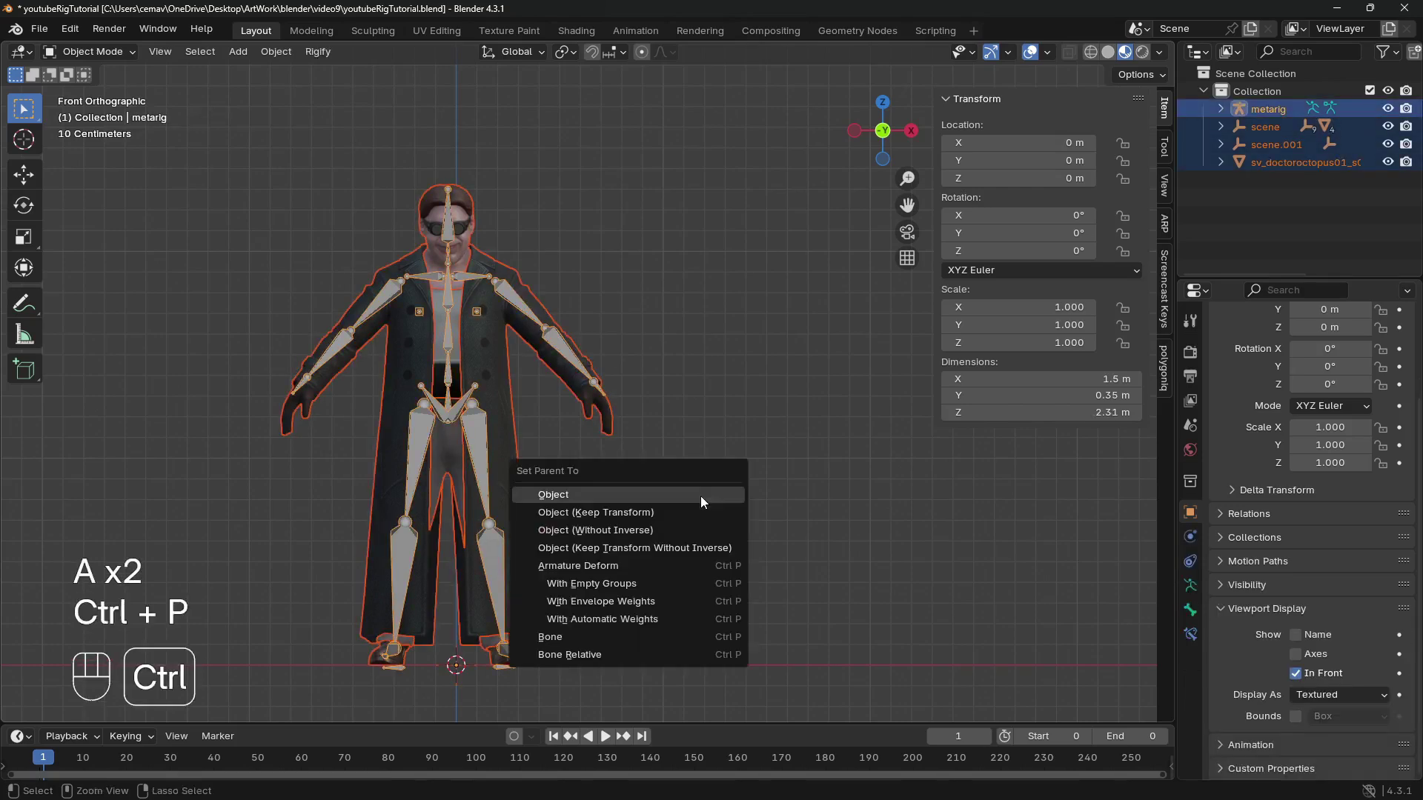
{"action": "left_click", "coordinate": [633, 619]}
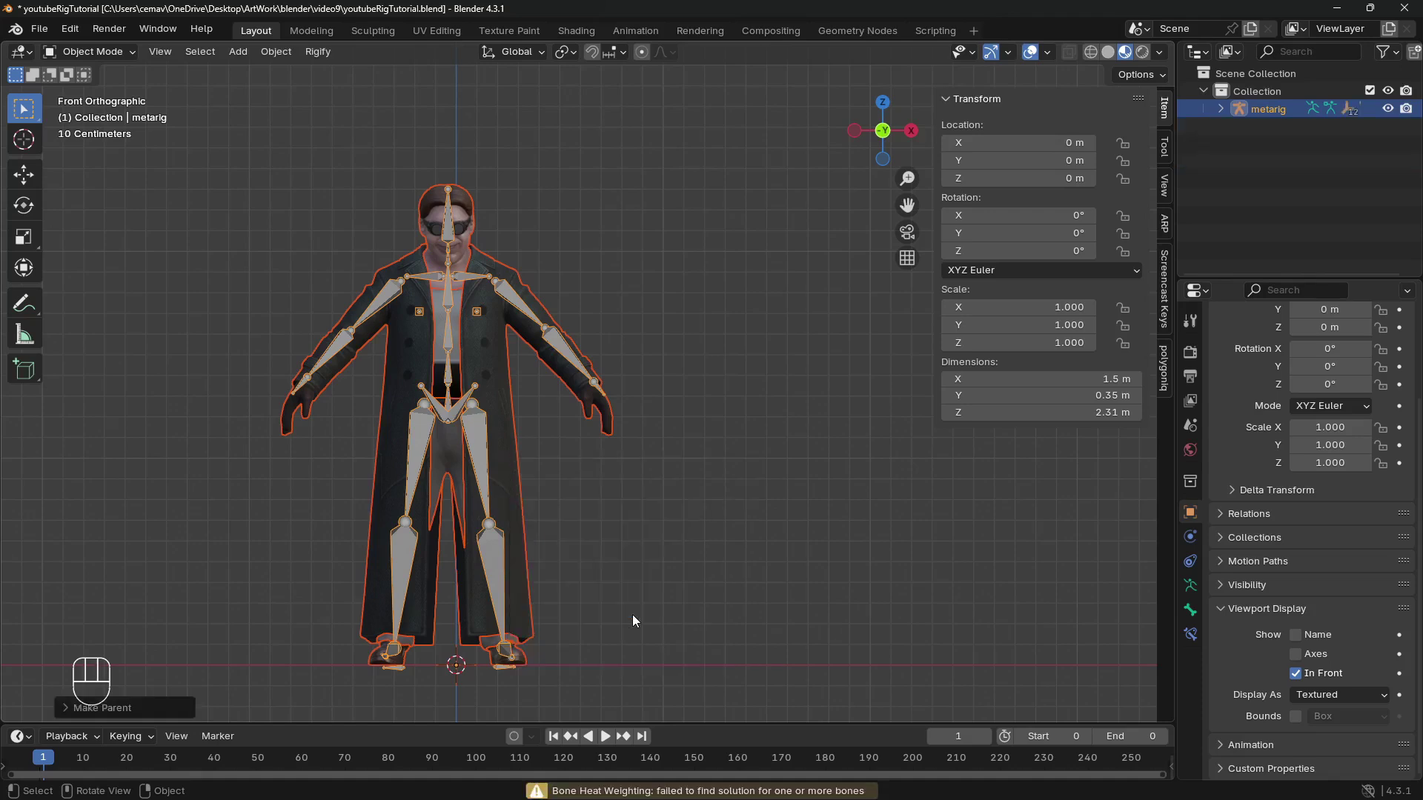
Test the mesh deformation in Pose Mode by rotating the left upper arm bone, and cancel the rotation.
{"action": "left_click", "coordinate": [335, 260]}
{"action": "left_click", "coordinate": [89, 51]}
{"action": "left_click", "coordinate": [78, 112]}
{"action": "left_click", "coordinate": [550, 328]}
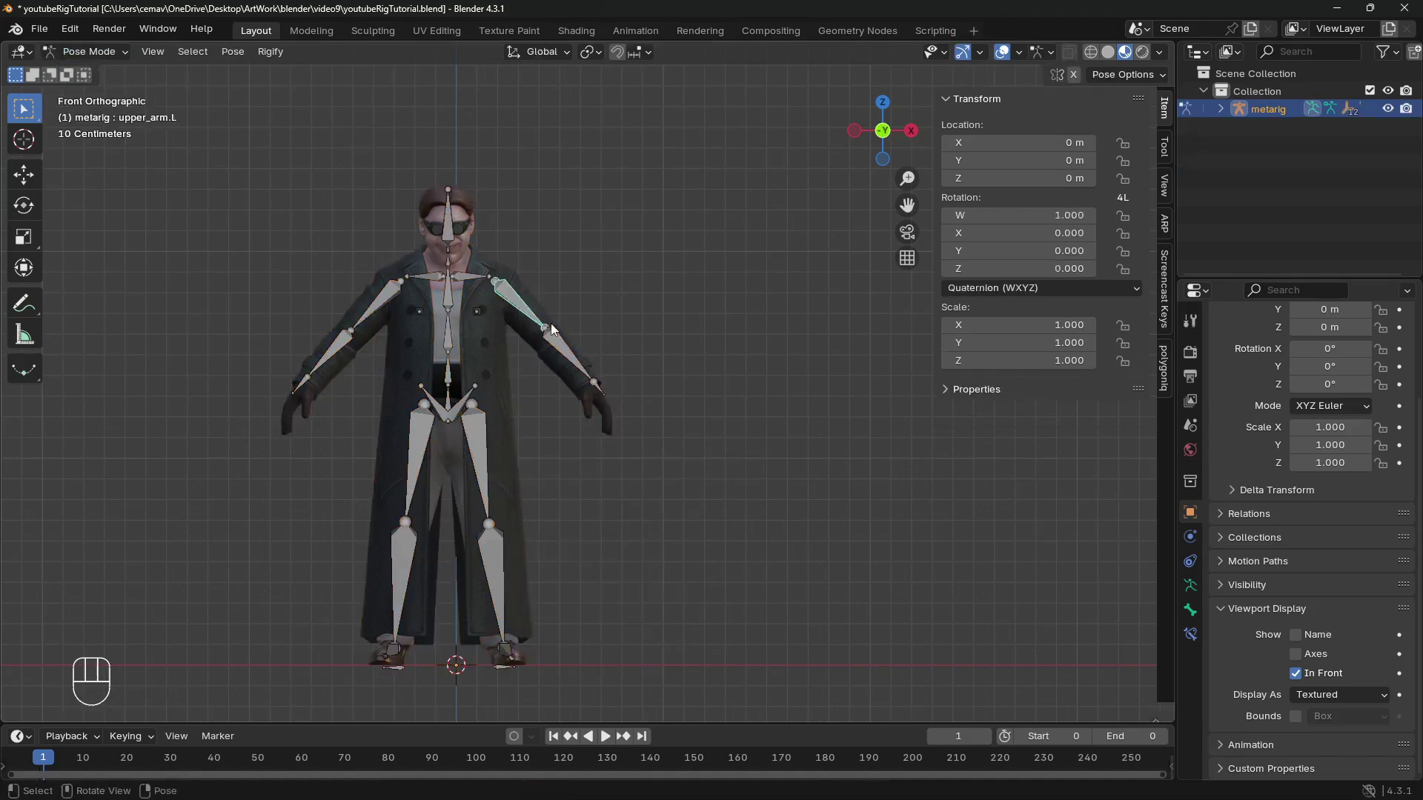
{"action": "key", "text": "r"}
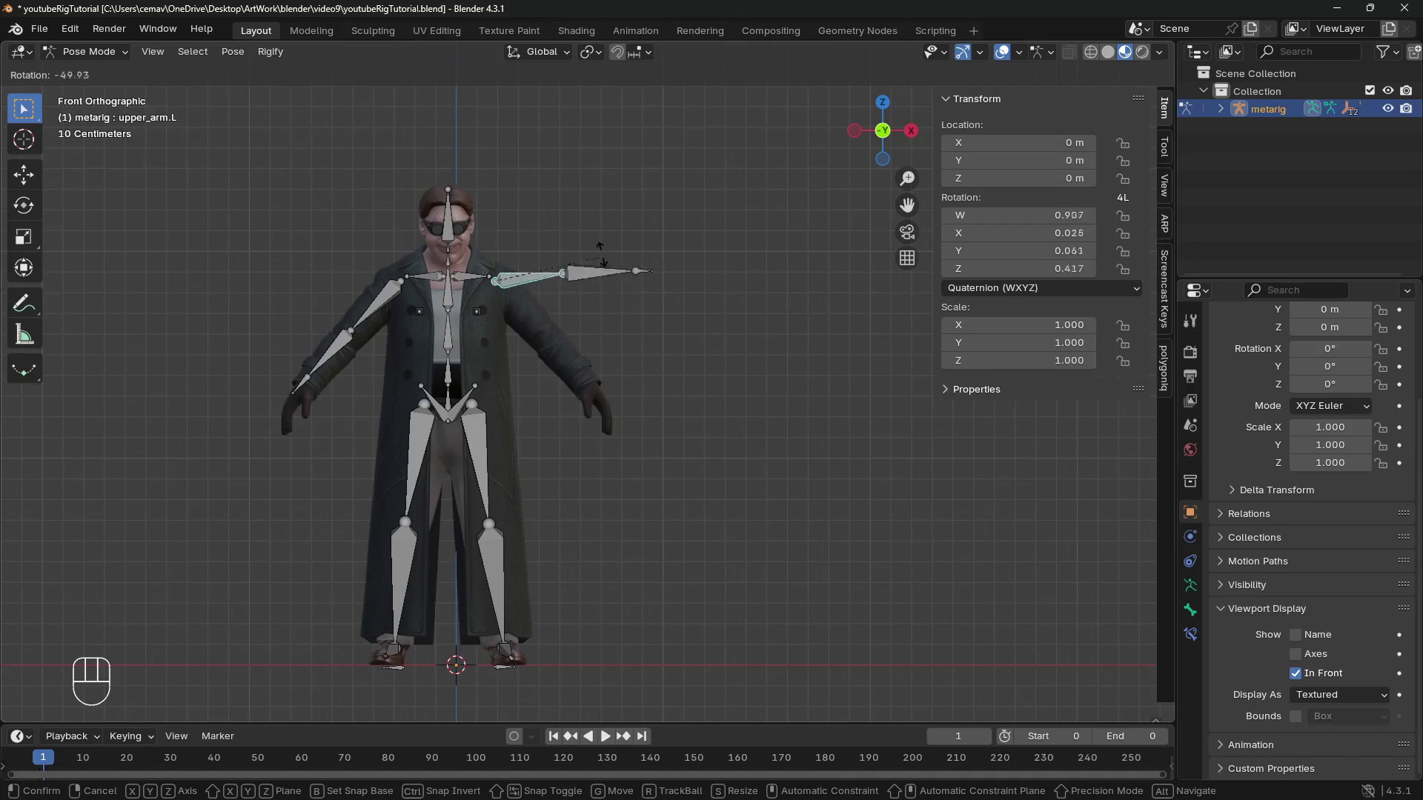
{"action": "key", "text": "Escape"}
Return to Object Mode and clear the parent of every object.
{"action": "left_click", "coordinate": [117, 56]}
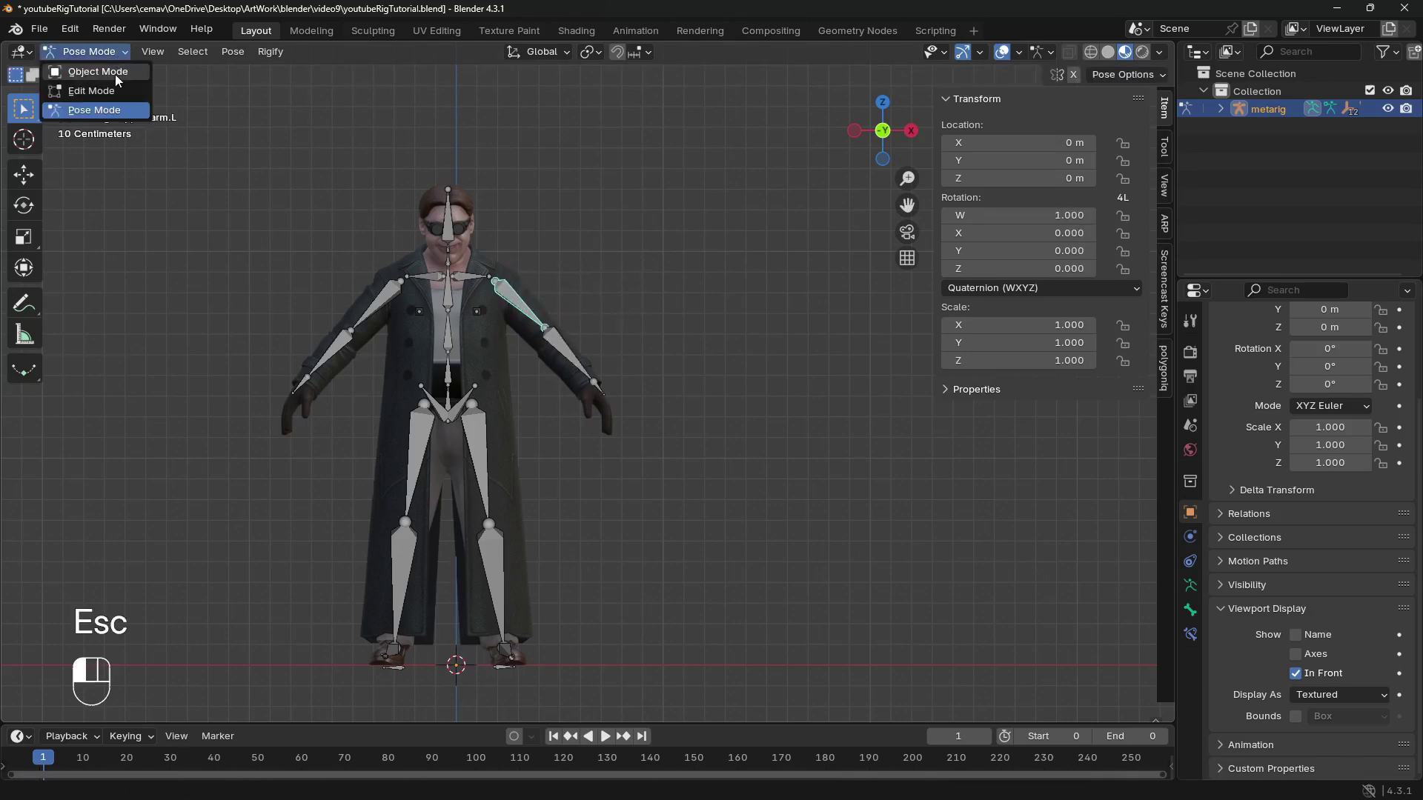
{"action": "left_click", "coordinate": [114, 74]}
{"action": "key", "text": "a"}
{"action": "key", "text": "alt+bracketleft"}
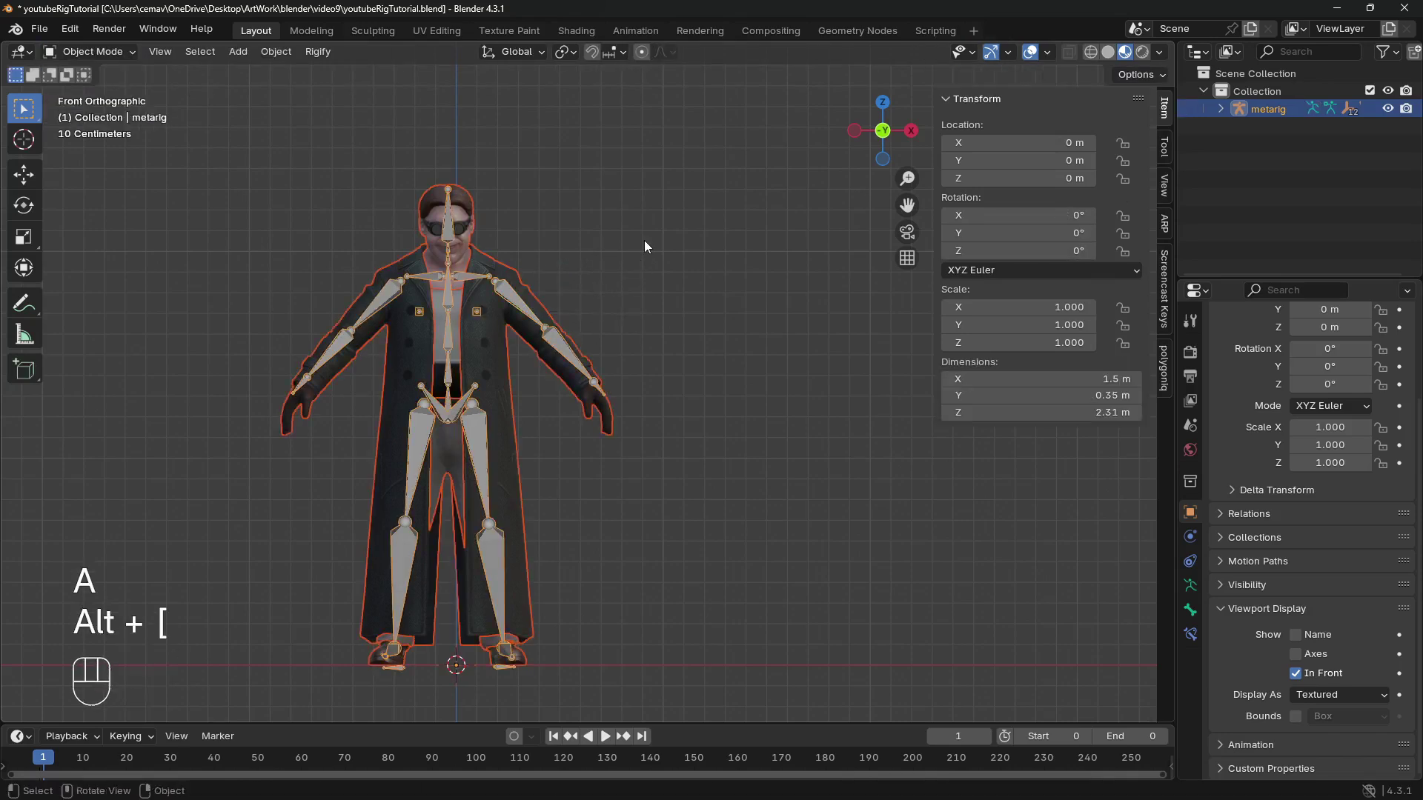
{"action": "key", "text": "alt+p"}
{"action": "left_click", "coordinate": [644, 240]}
{"action": "left_click", "coordinate": [626, 257]}
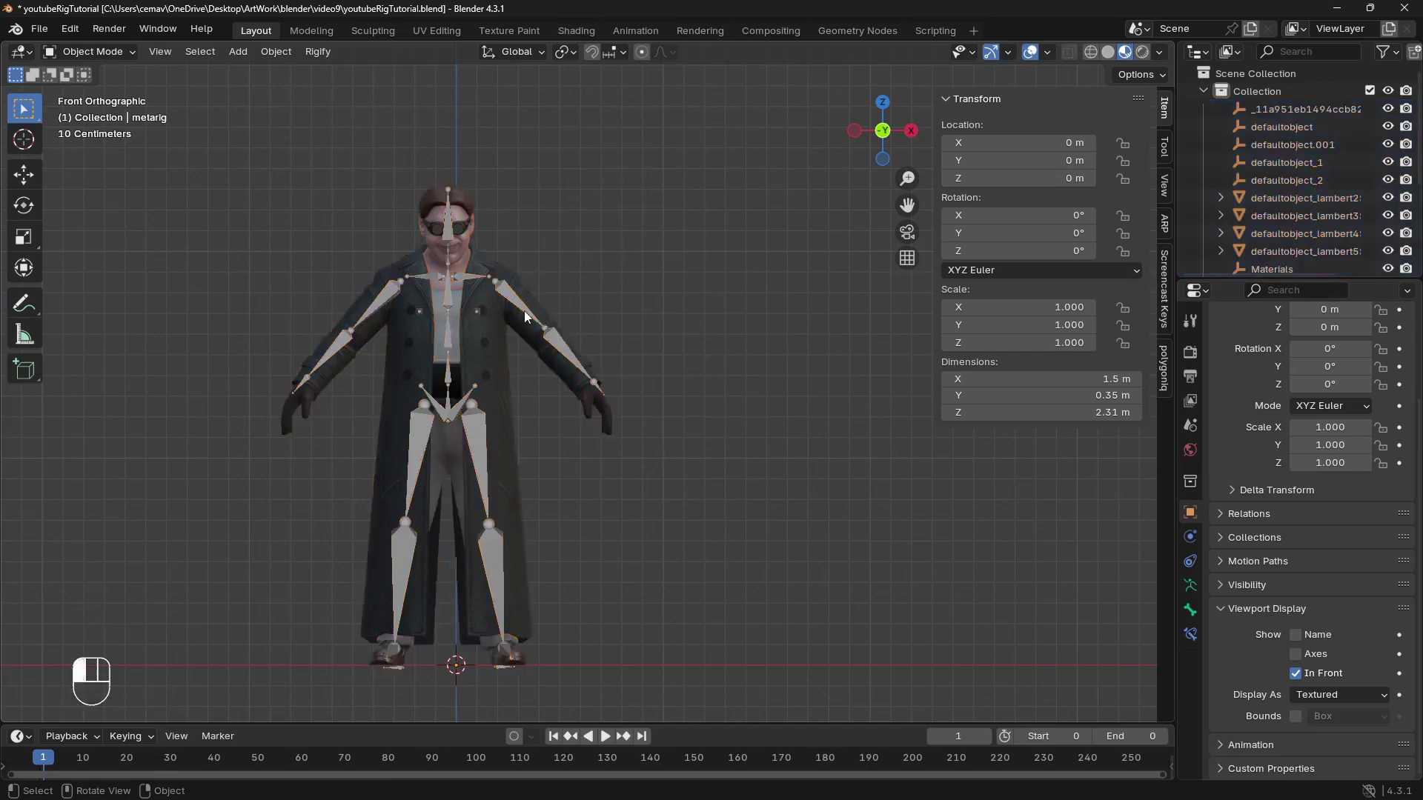
Merge all vertices of the trench coat mesh by distance, using a 0.0001 m merge distance.
{"action": "left_click", "coordinate": [500, 333]}
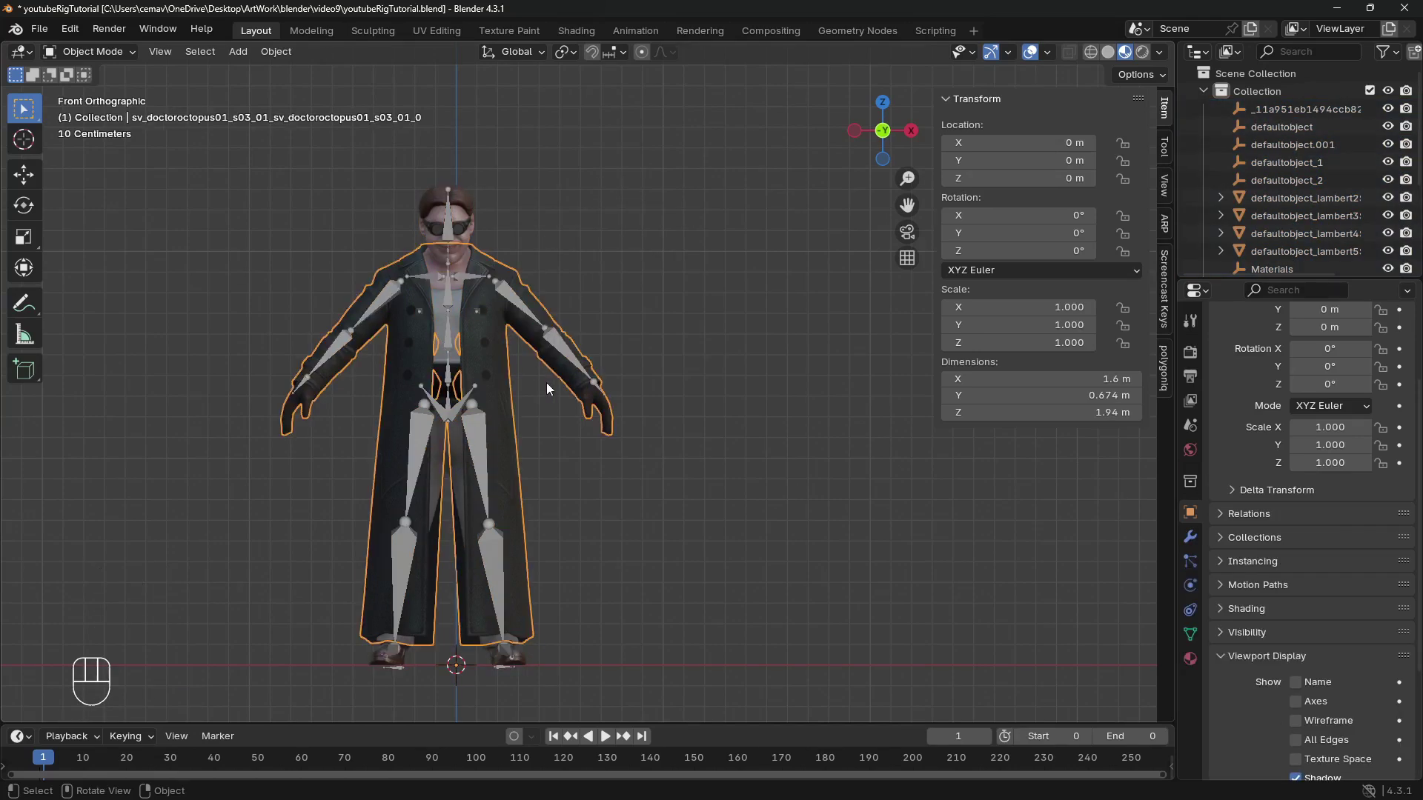
{"action": "key", "text": "Tab"}
{"action": "key", "text": "a"}
{"action": "key", "text": "m"}
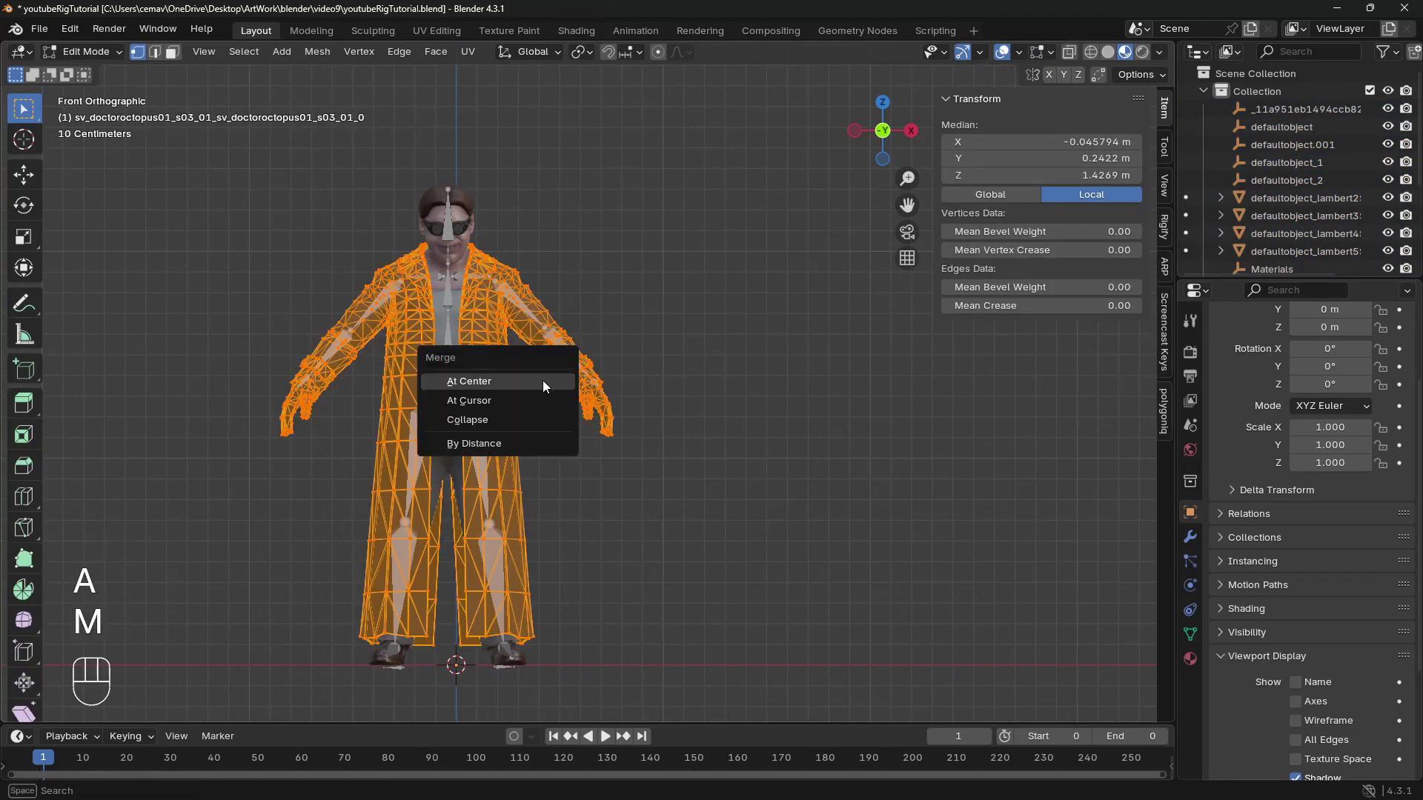
{"action": "left_click", "coordinate": [505, 443]}
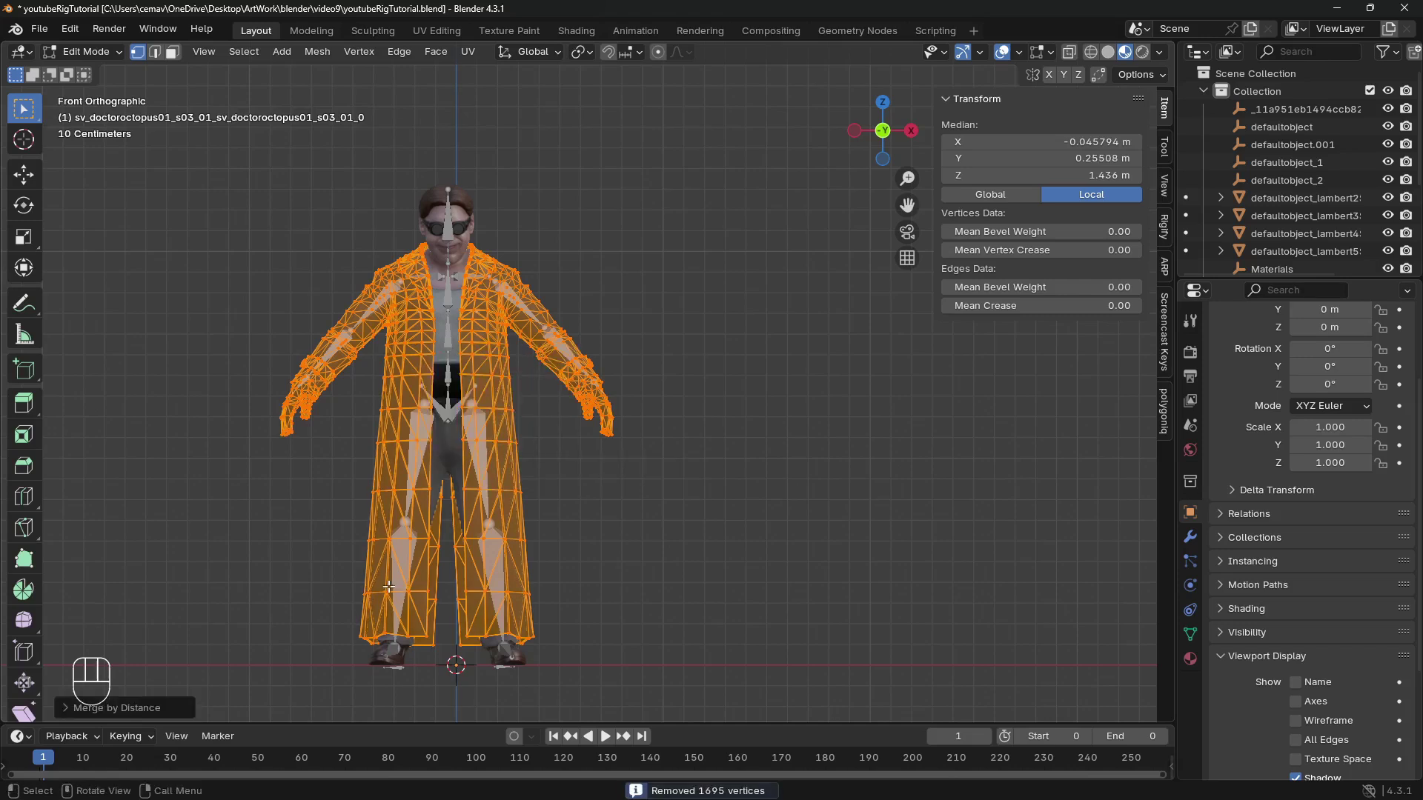
{"action": "left_click", "coordinate": [68, 708]}
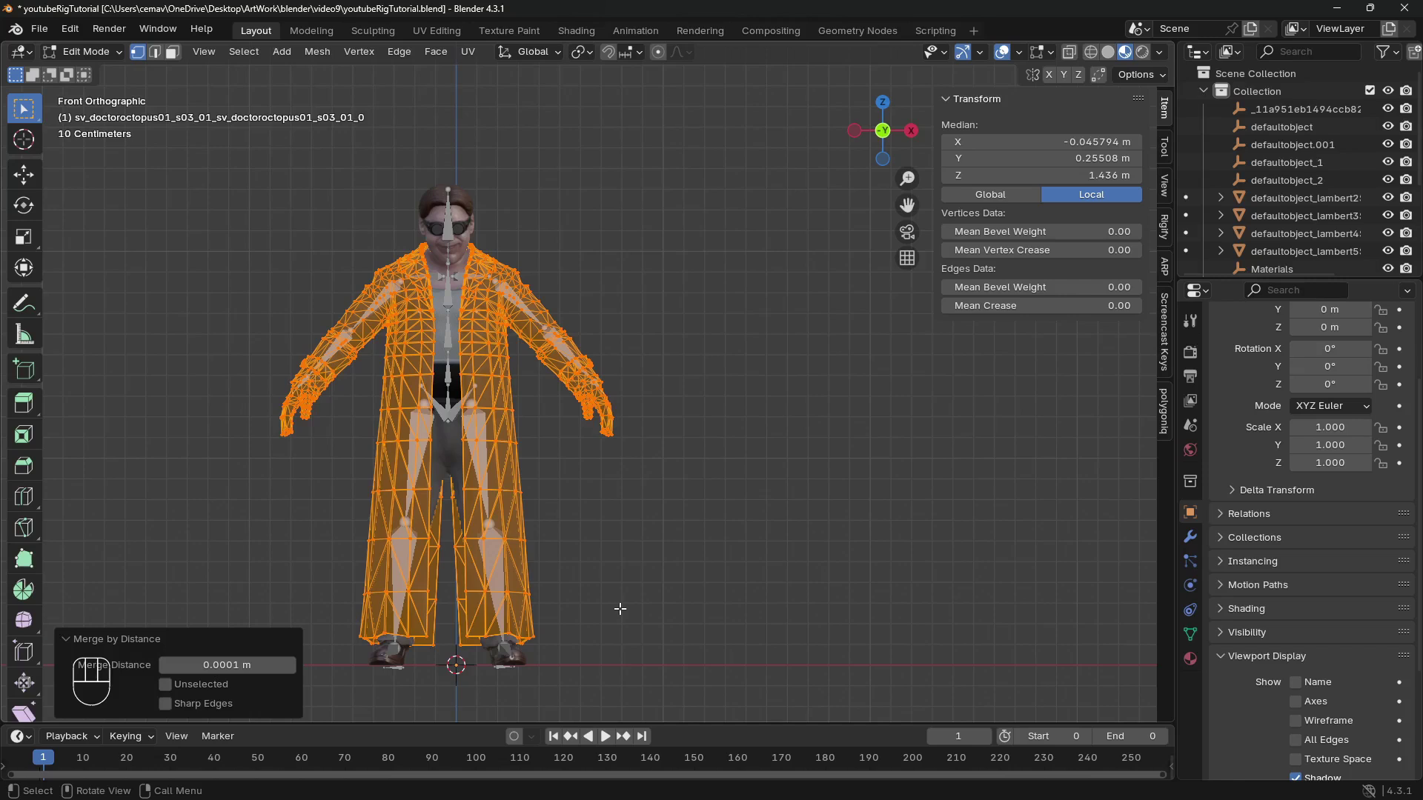
{"action": "key", "text": "Tab"}
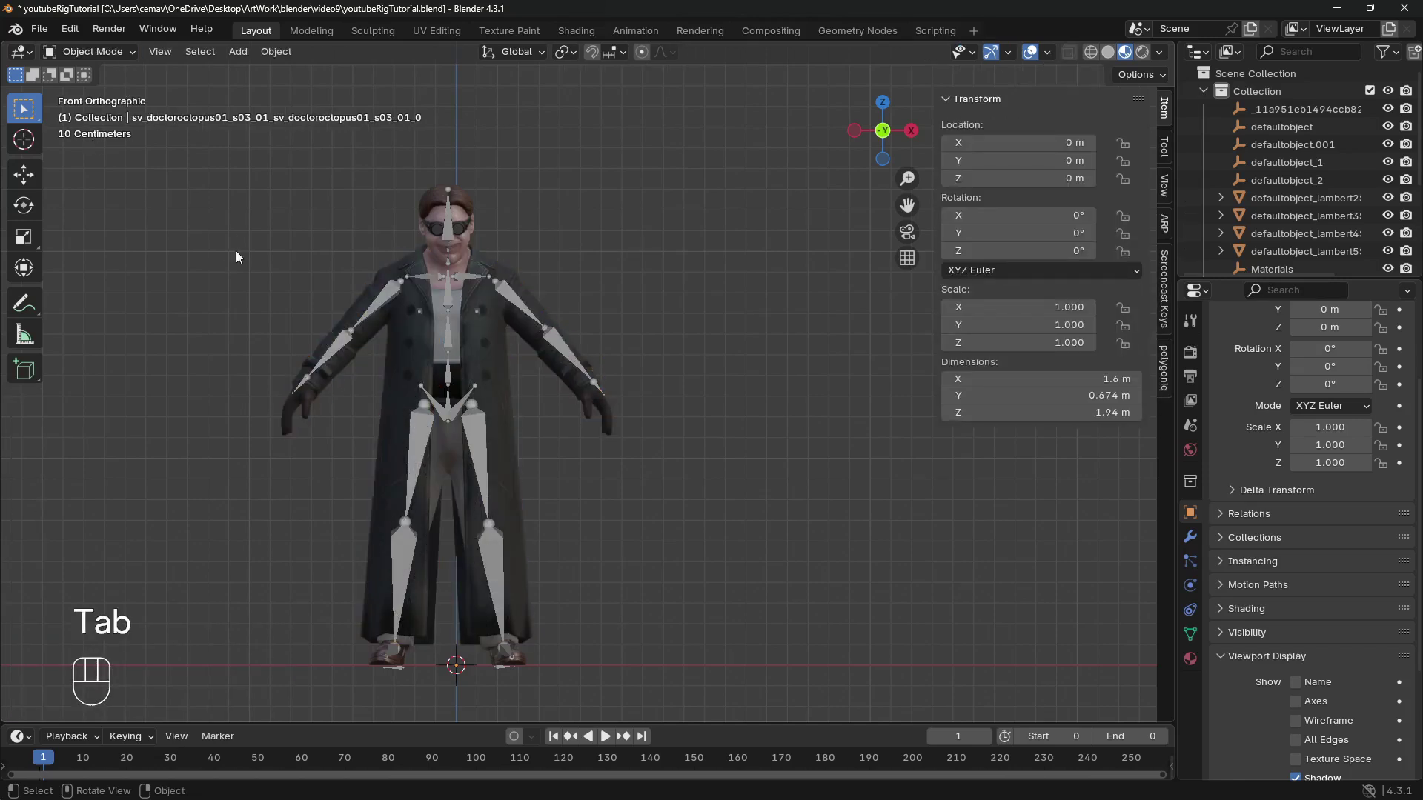
Parent all objects to the metarig again with automatic weights, keeping the metarig as the active object.
{"action": "key", "text": "a"}
{"action": "left_click", "coordinate": [440, 301]}
{"action": "key", "text": "a"}
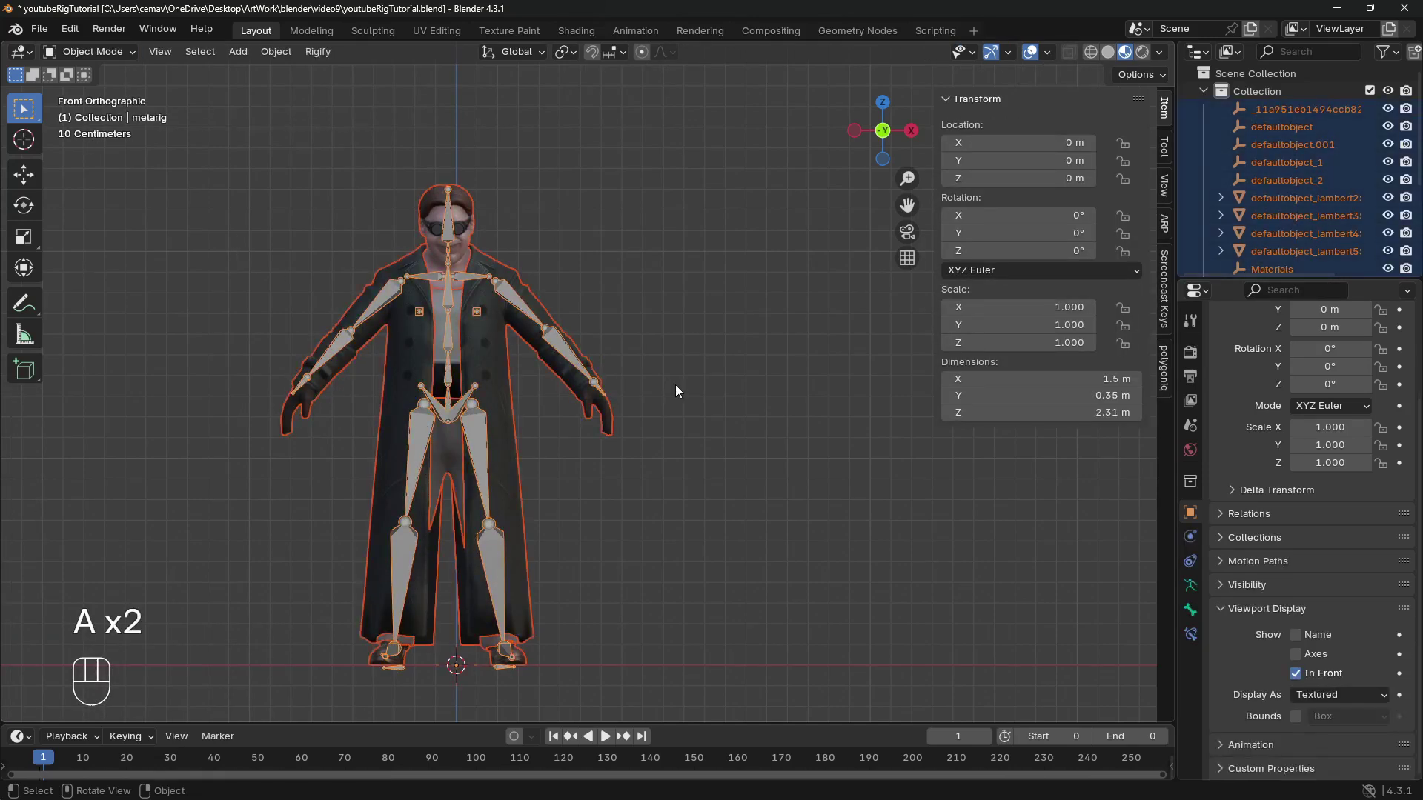
{"action": "key", "text": "ctrl+p"}
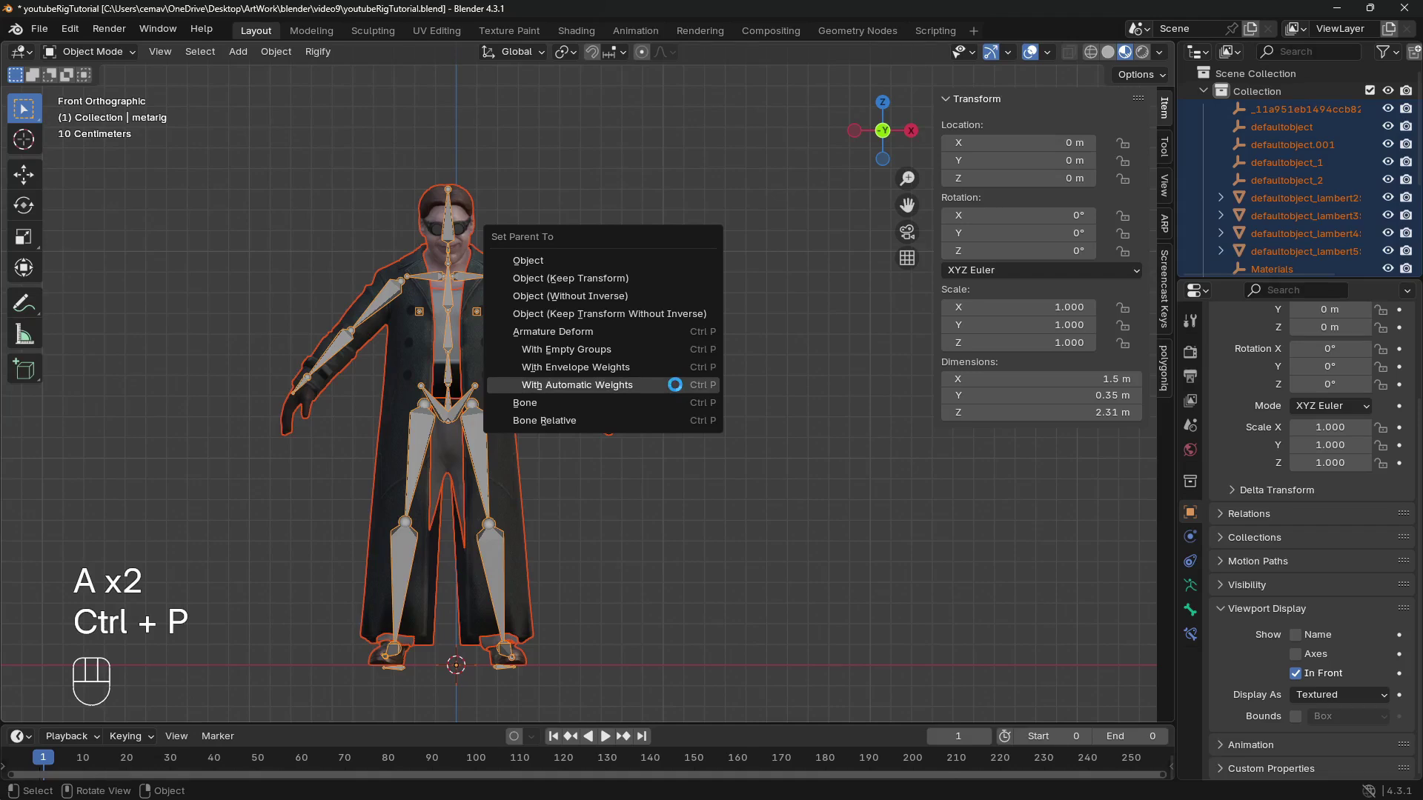
{"action": "left_click", "coordinate": [675, 384]}
{"action": "left_click", "coordinate": [252, 155]}
In Pose Mode, raise the left upper arm bone about 43° towards horizontal and rotate the right upper arm bone to match.
{"action": "left_click", "coordinate": [89, 51]}
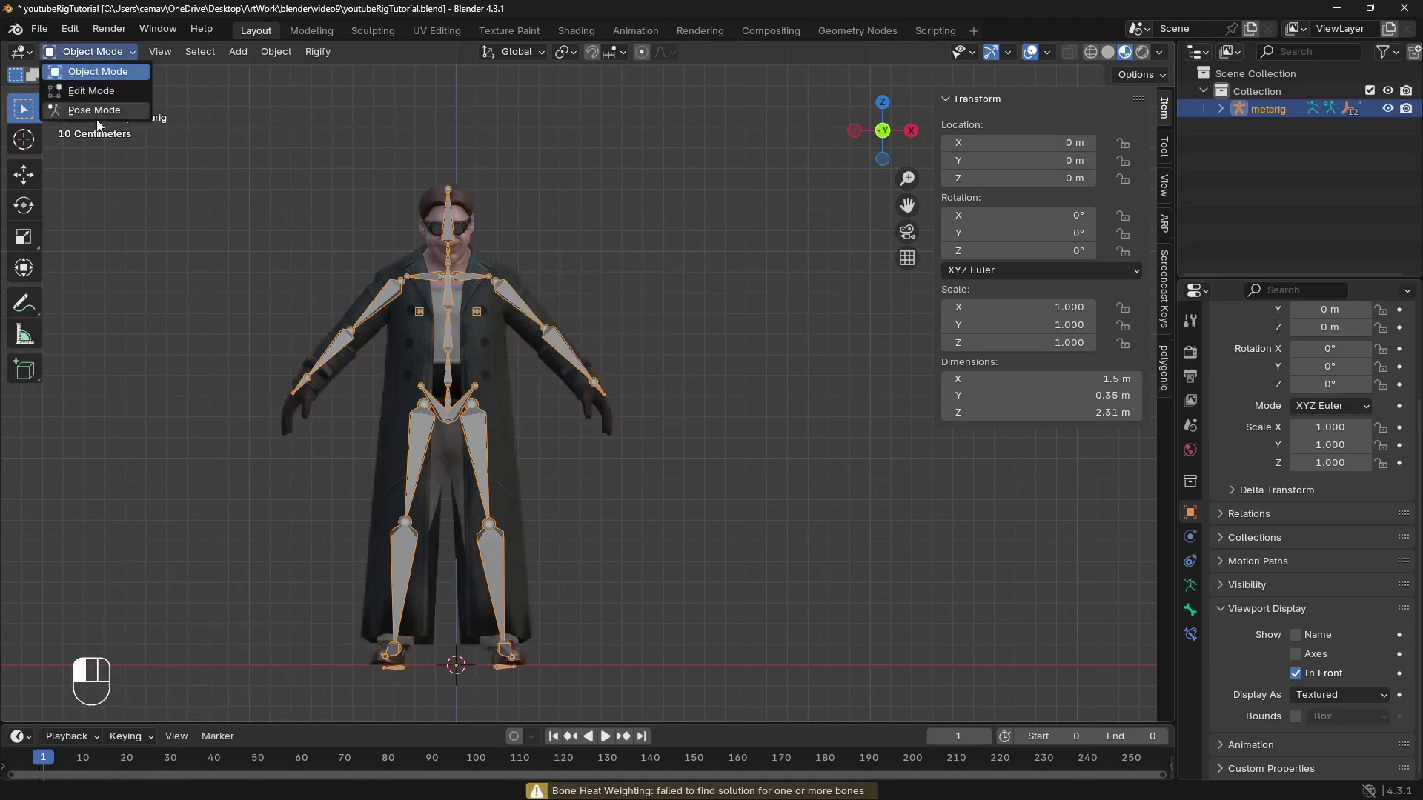
{"action": "left_click", "coordinate": [95, 108]}
{"action": "left_click", "coordinate": [525, 309]}
{"action": "key", "text": "r"}
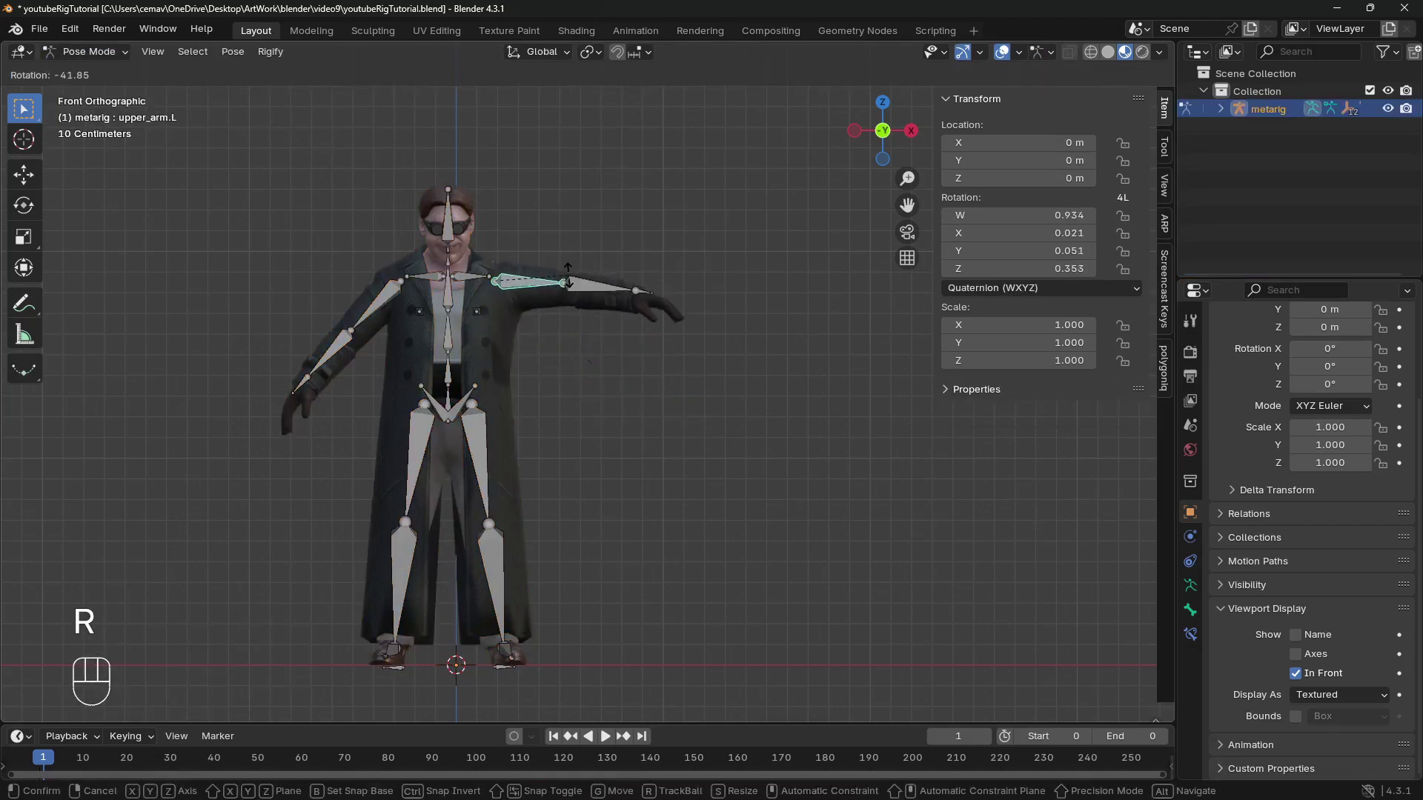
{"action": "left_click", "coordinate": [567, 271]}
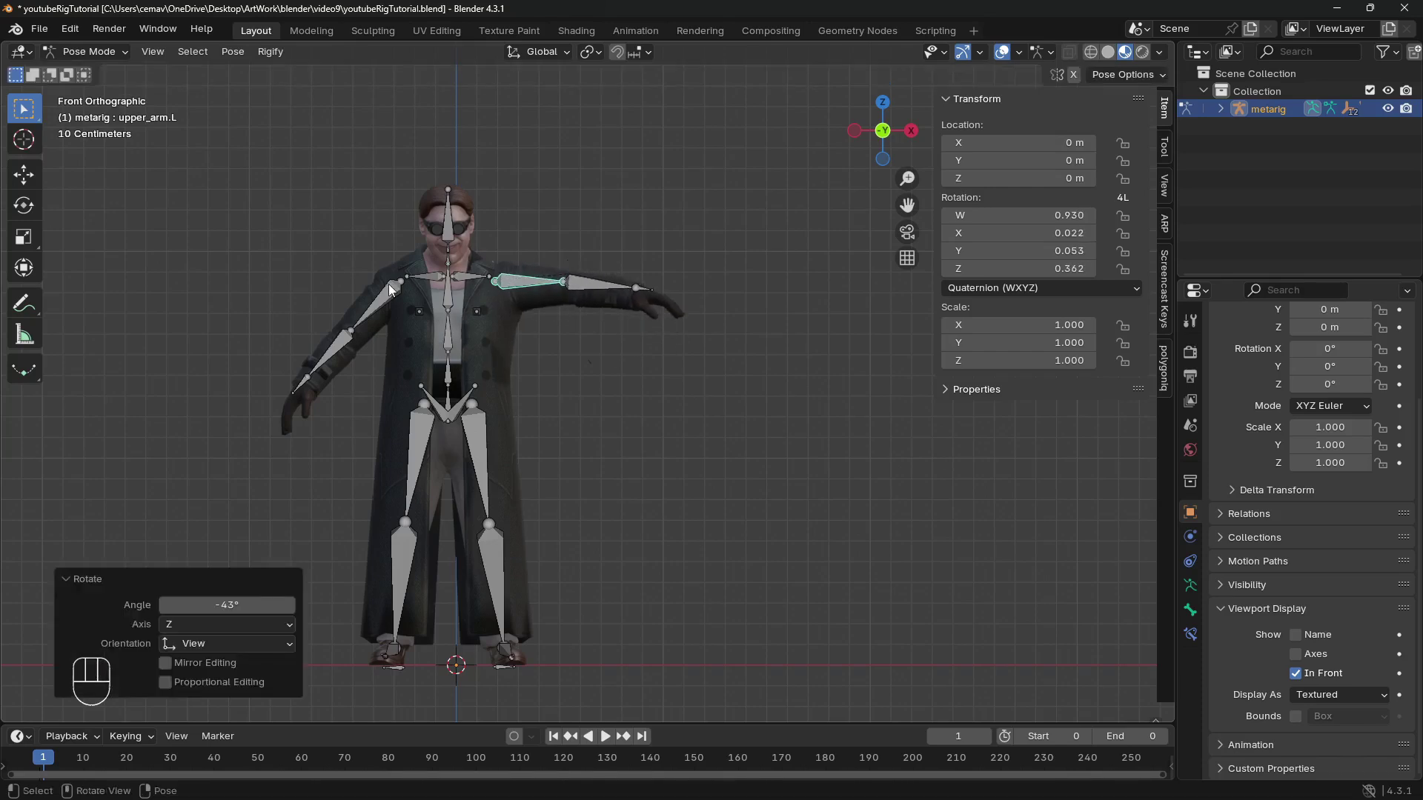
{"action": "left_click", "coordinate": [372, 306]}
{"action": "key", "text": "r"}
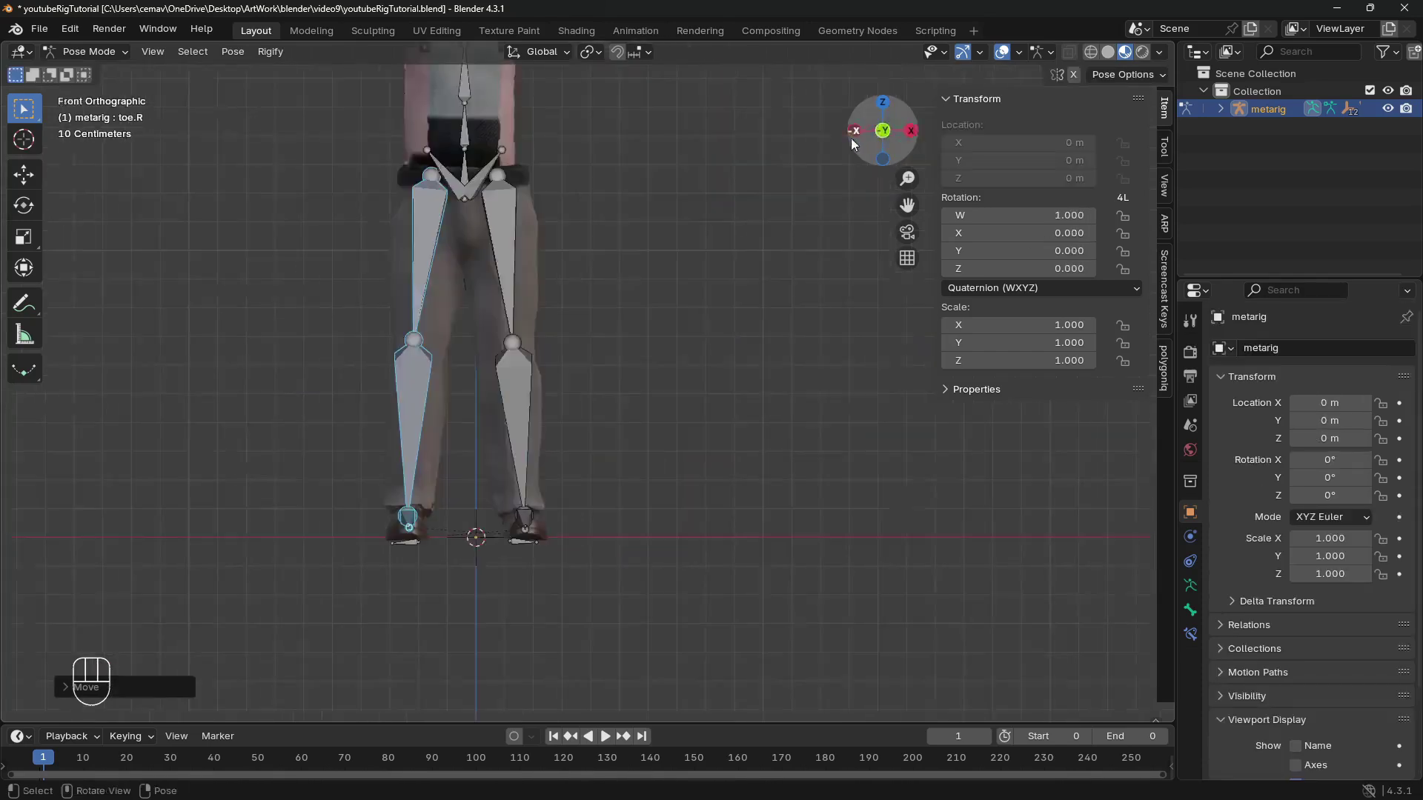
Switch to Object Mode in the top view and unhide all hidden objects.
{"action": "scroll", "coordinate": [638, 272], "scroll_direction": "down", "scroll_amount": 4}
{"action": "left_click", "coordinate": [884, 101]}
{"action": "left_click", "coordinate": [81, 51]}
{"action": "left_click", "coordinate": [93, 74]}
{"action": "key", "text": "alt+h"}
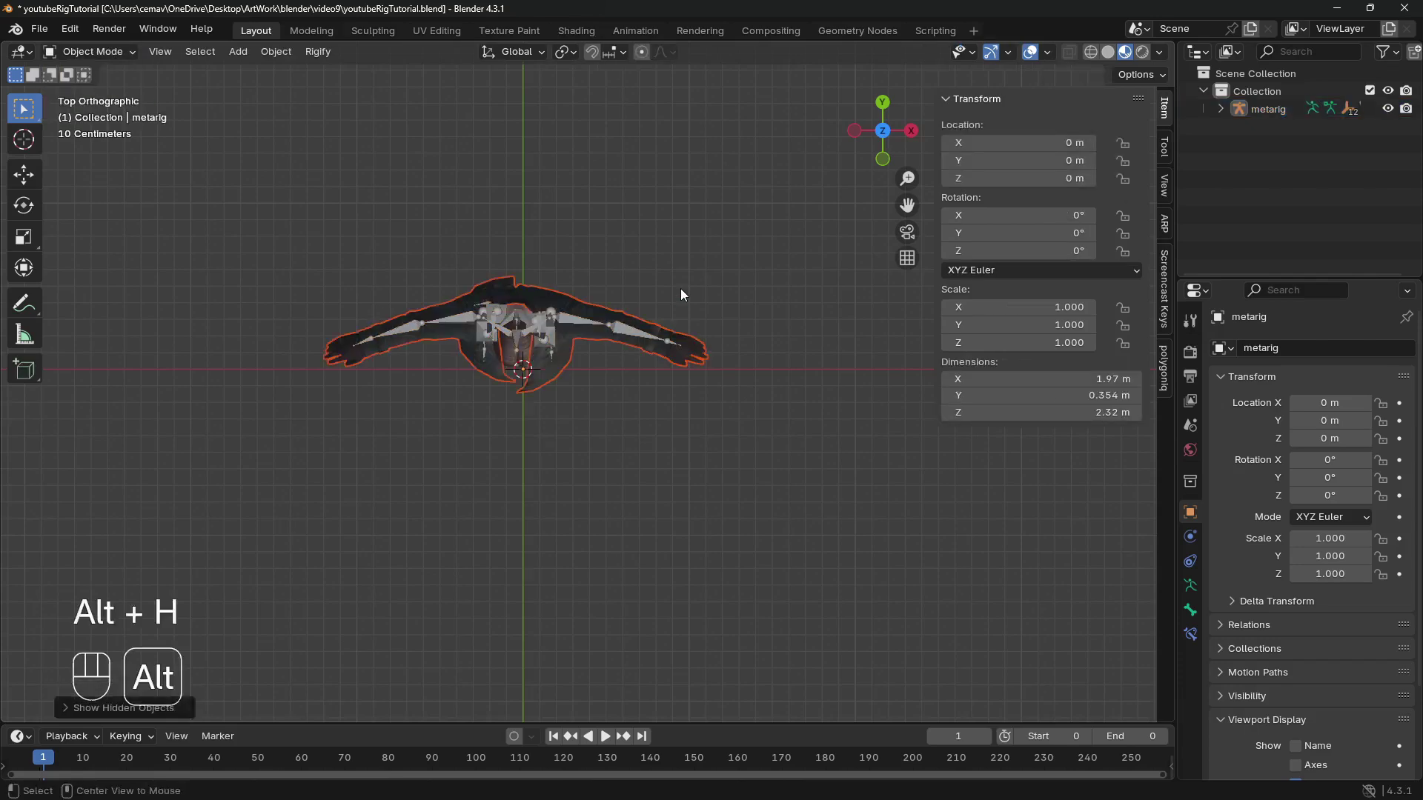
In Pose Mode from the top view, rotate the left upper arm back about 14° and the right upper arm about 13°.
{"action": "left_click", "coordinate": [82, 51]}
{"action": "left_click", "coordinate": [74, 112]}
{"action": "left_click", "coordinate": [603, 319]}
{"action": "scroll", "coordinate": [612, 336], "scroll_direction": "up", "scroll_amount": 3}
{"action": "middle_click_drag", "start_coordinate": [613, 342], "coordinate": [628, 485], "text": "shift"}
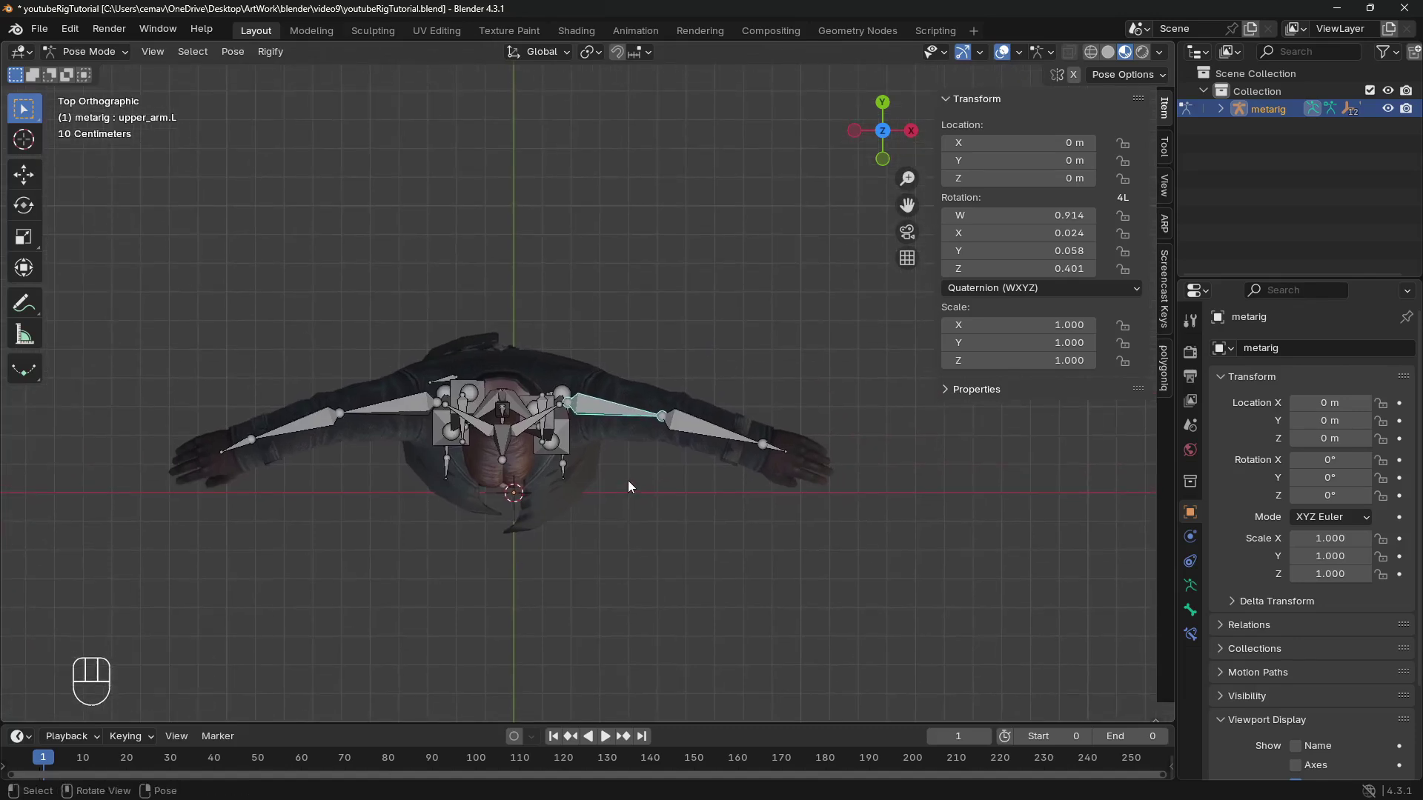
{"action": "key", "text": "r"}
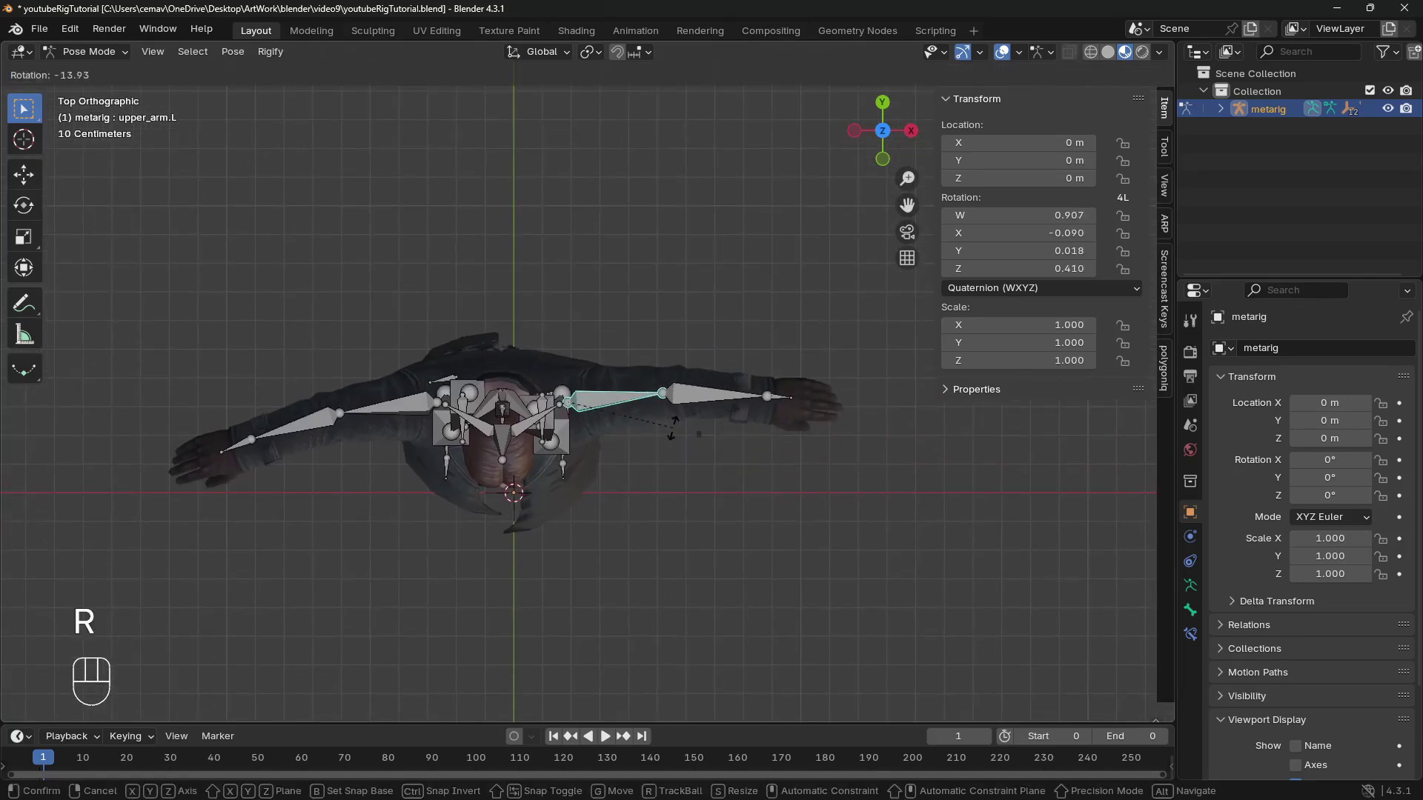
{"action": "left_click", "coordinate": [671, 404]}
{"action": "left_click", "coordinate": [367, 407]}
{"action": "left_click", "coordinate": [367, 407]}
{"action": "key", "text": "r"}
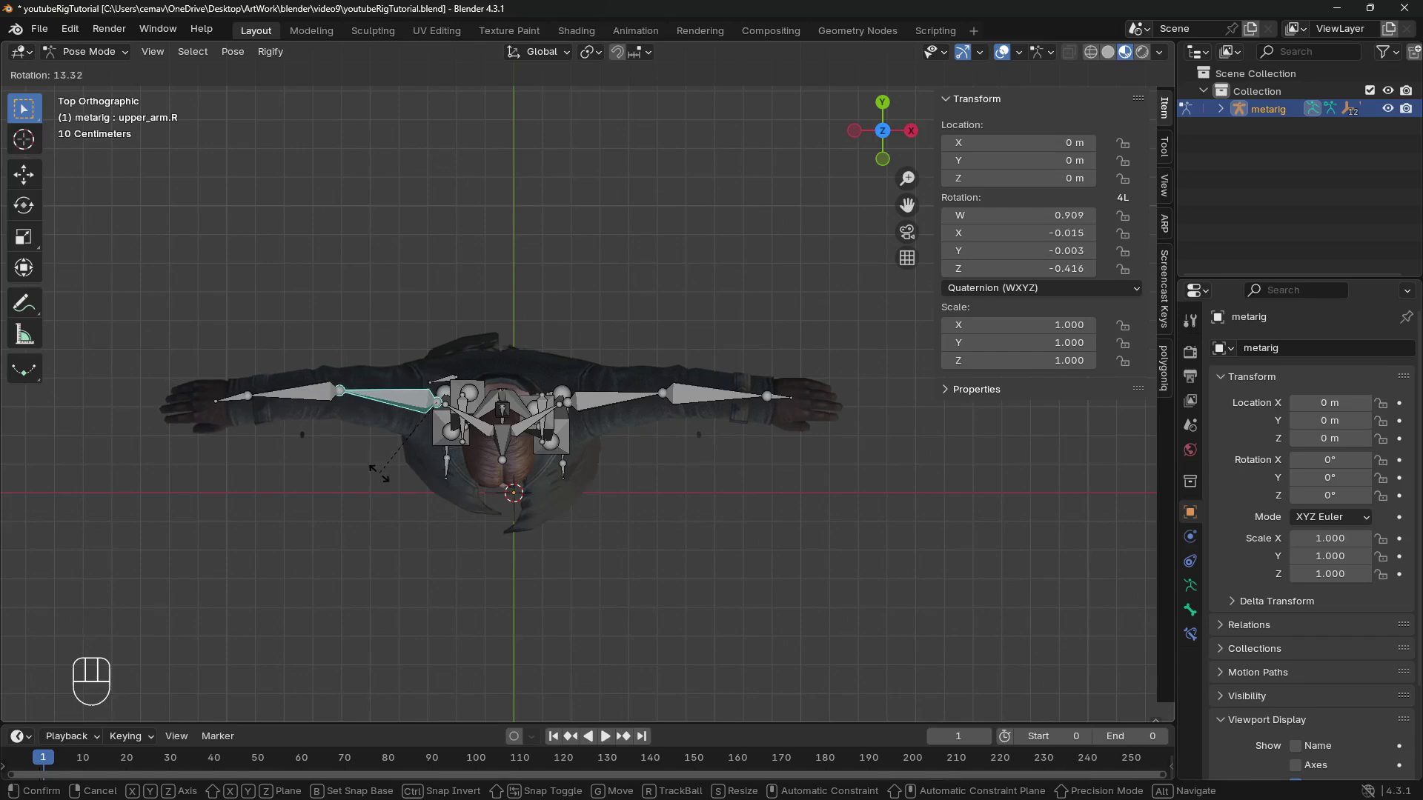
{"action": "right_click", "coordinate": [380, 473]}
Rotate the left and right forearm bones slightly backward to straighten both arms into a T-pose.
{"action": "left_click", "coordinate": [690, 396]}
{"action": "key", "text": "r"}
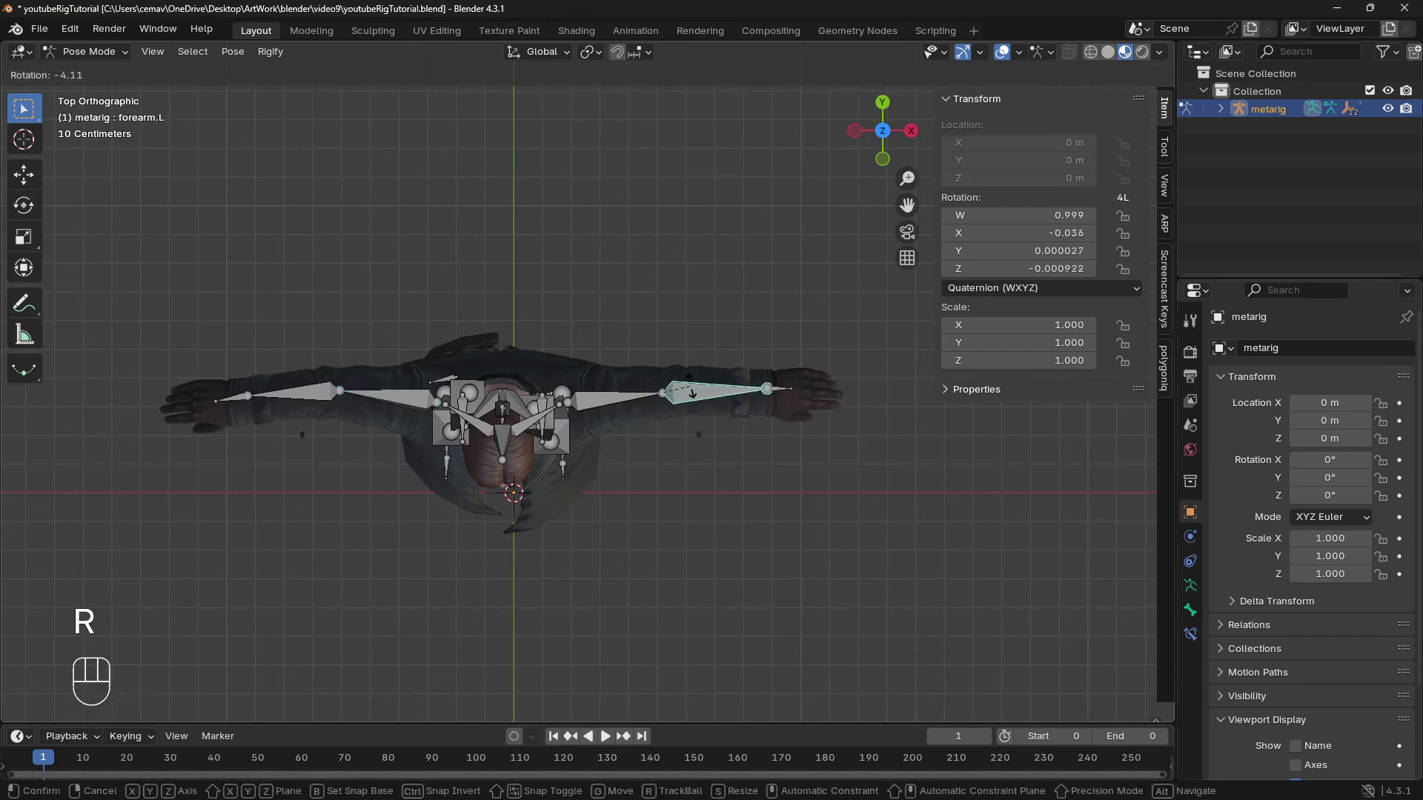
{"action": "left_click", "coordinate": [691, 388]}
{"action": "left_click", "coordinate": [317, 385]}
{"action": "key", "text": "r"}
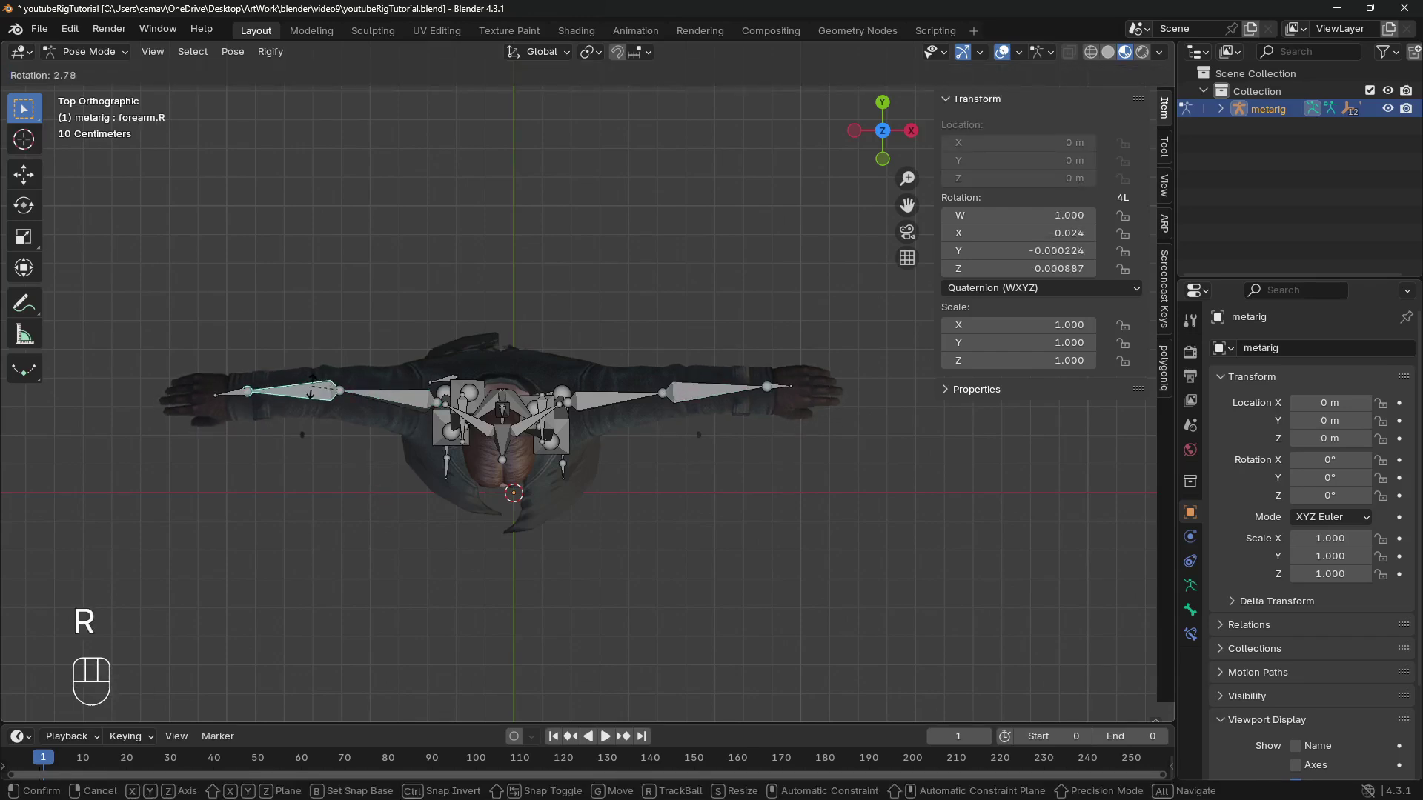
{"action": "left_click", "coordinate": [311, 384]}
{"action": "left_click", "coordinate": [384, 510]}
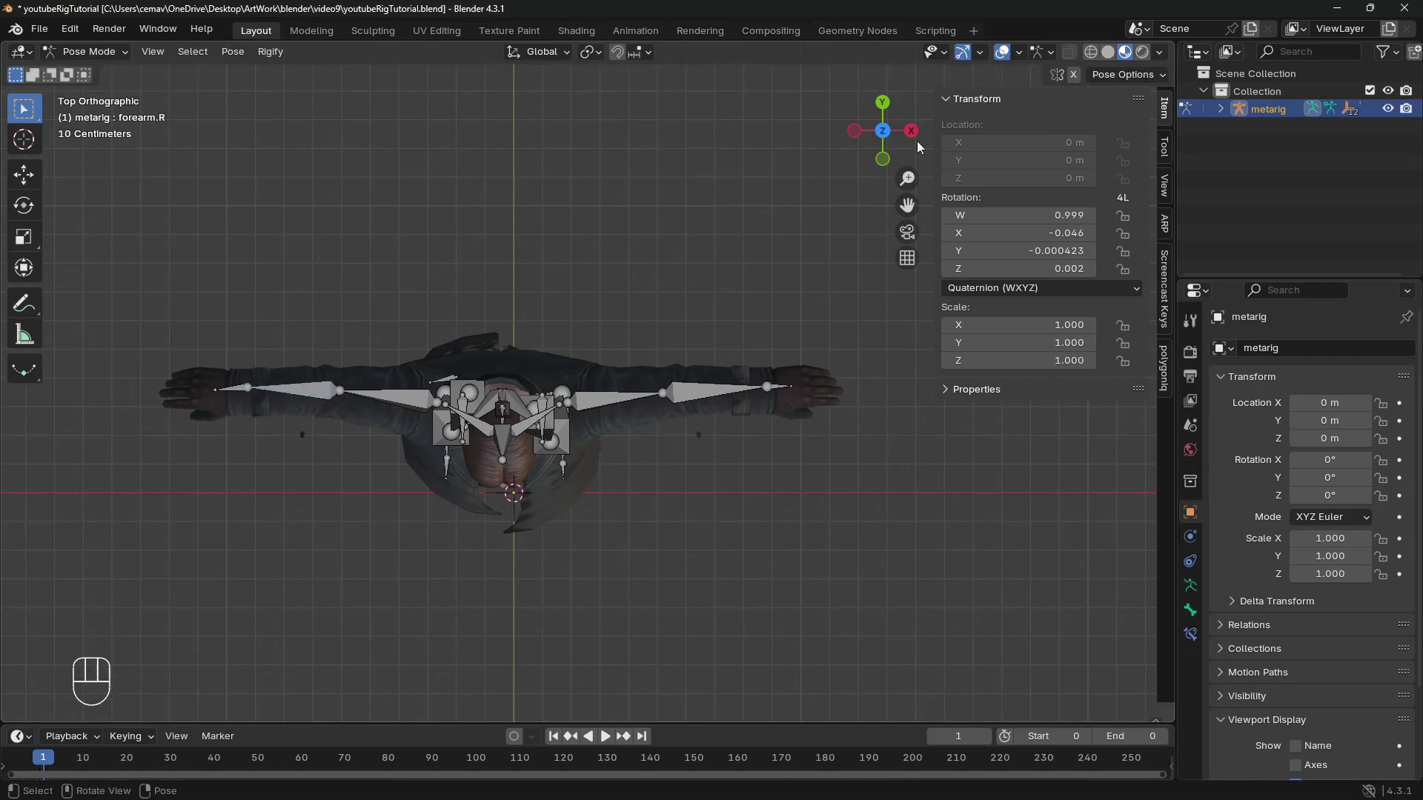
{"action": "left_click", "coordinate": [883, 158]}
{"action": "scroll", "coordinate": [723, 322], "scroll_direction": "down", "scroll_amount": 2}
{"action": "scroll", "coordinate": [674, 299], "scroll_direction": "down", "scroll_amount": 1}
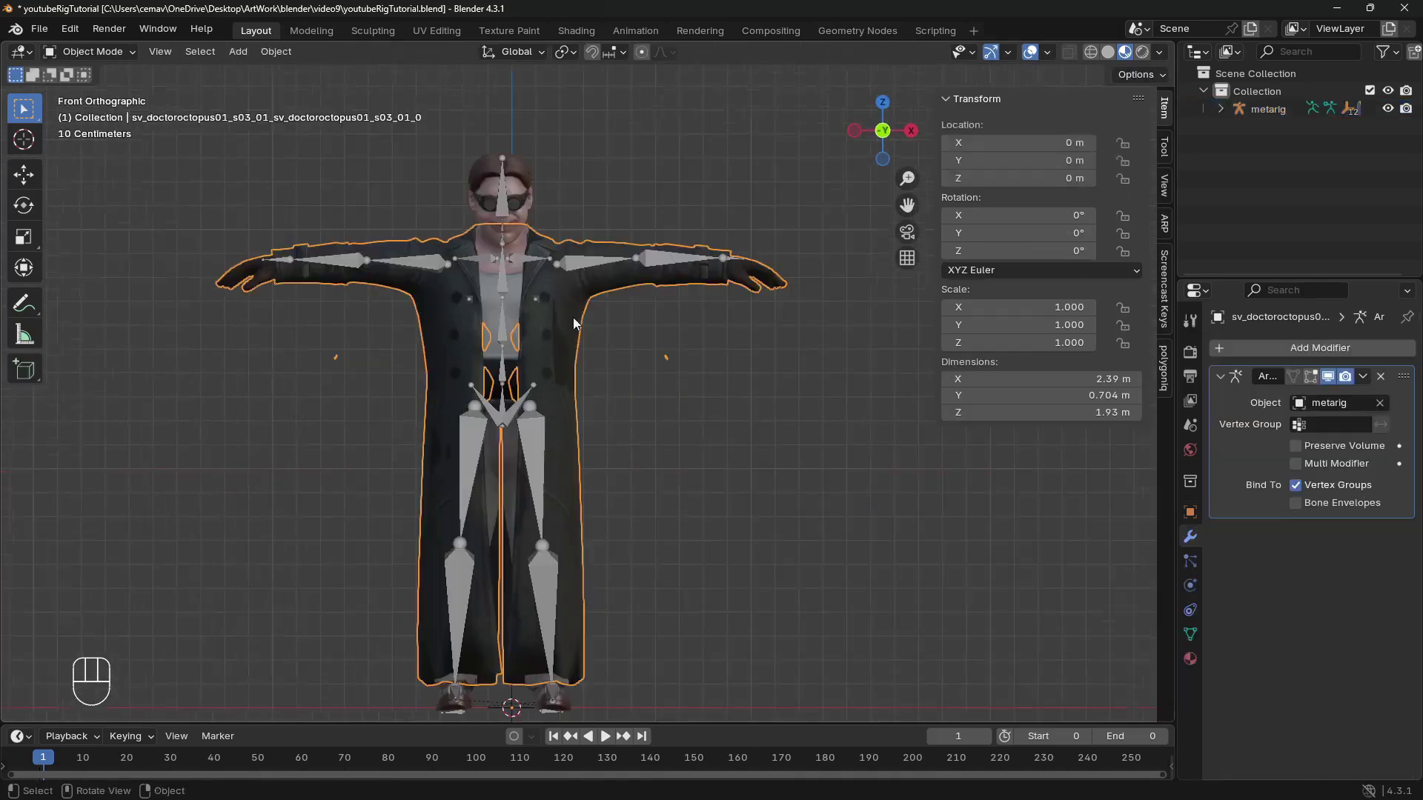
Apply the Armature modifier on the coat mesh, the head mesh and the trousers mesh.
{"action": "left_click", "coordinate": [503, 199]}
{"action": "left_click", "coordinate": [575, 318], "text": "shift"}
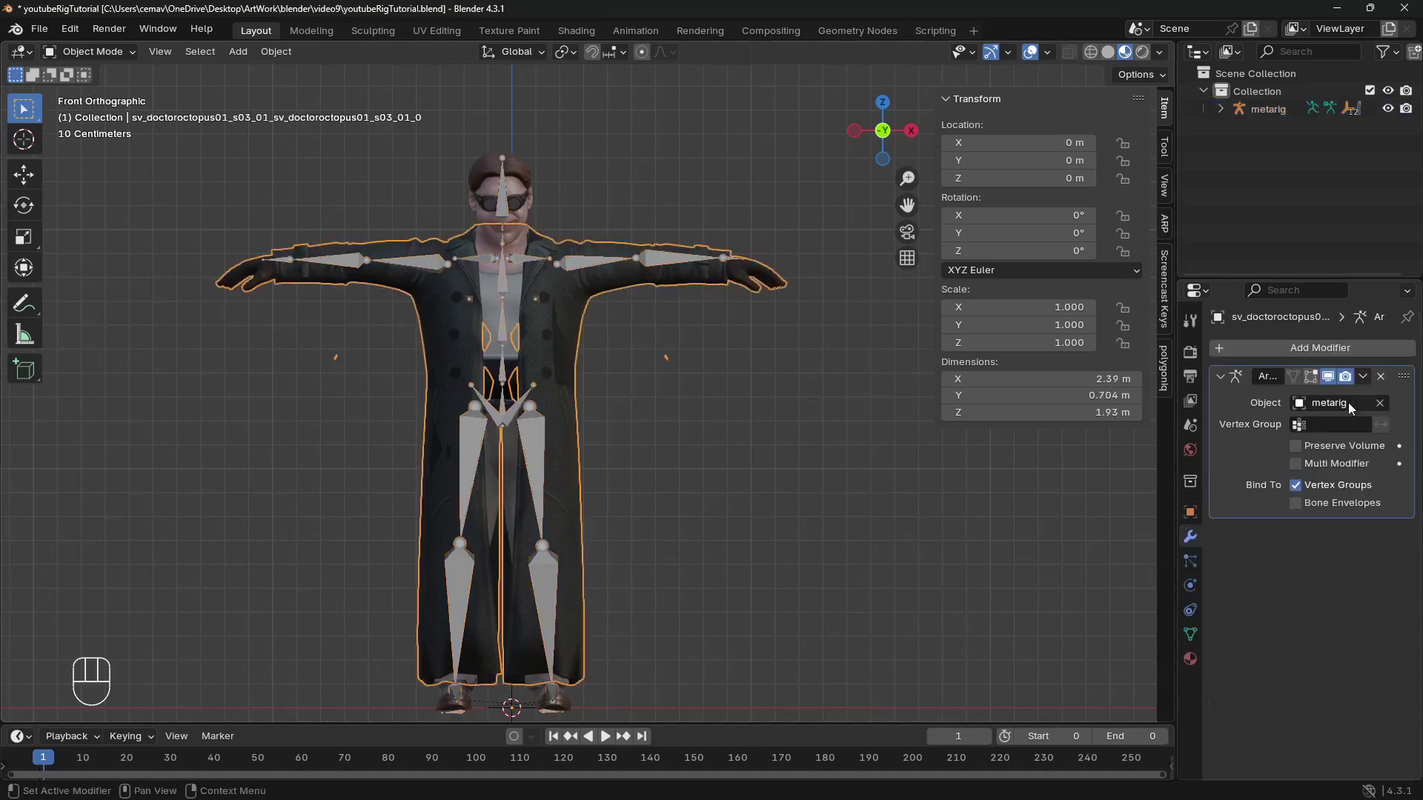
{"action": "left_click", "coordinate": [1363, 378]}
{"action": "left_click", "coordinate": [1354, 394]}
{"action": "left_click", "coordinate": [518, 213]}
{"action": "left_click", "coordinate": [1363, 377]}
{"action": "left_click", "coordinate": [1352, 394]}
{"action": "left_click", "coordinate": [512, 497]}
{"action": "left_click", "coordinate": [1364, 377]}
{"action": "left_click", "coordinate": [1260, 393]}
Compare the metarig's rest position in Edit Mode with its T-pose in Pose Mode, ending in Object Mode.
{"action": "left_click", "coordinate": [296, 264]}
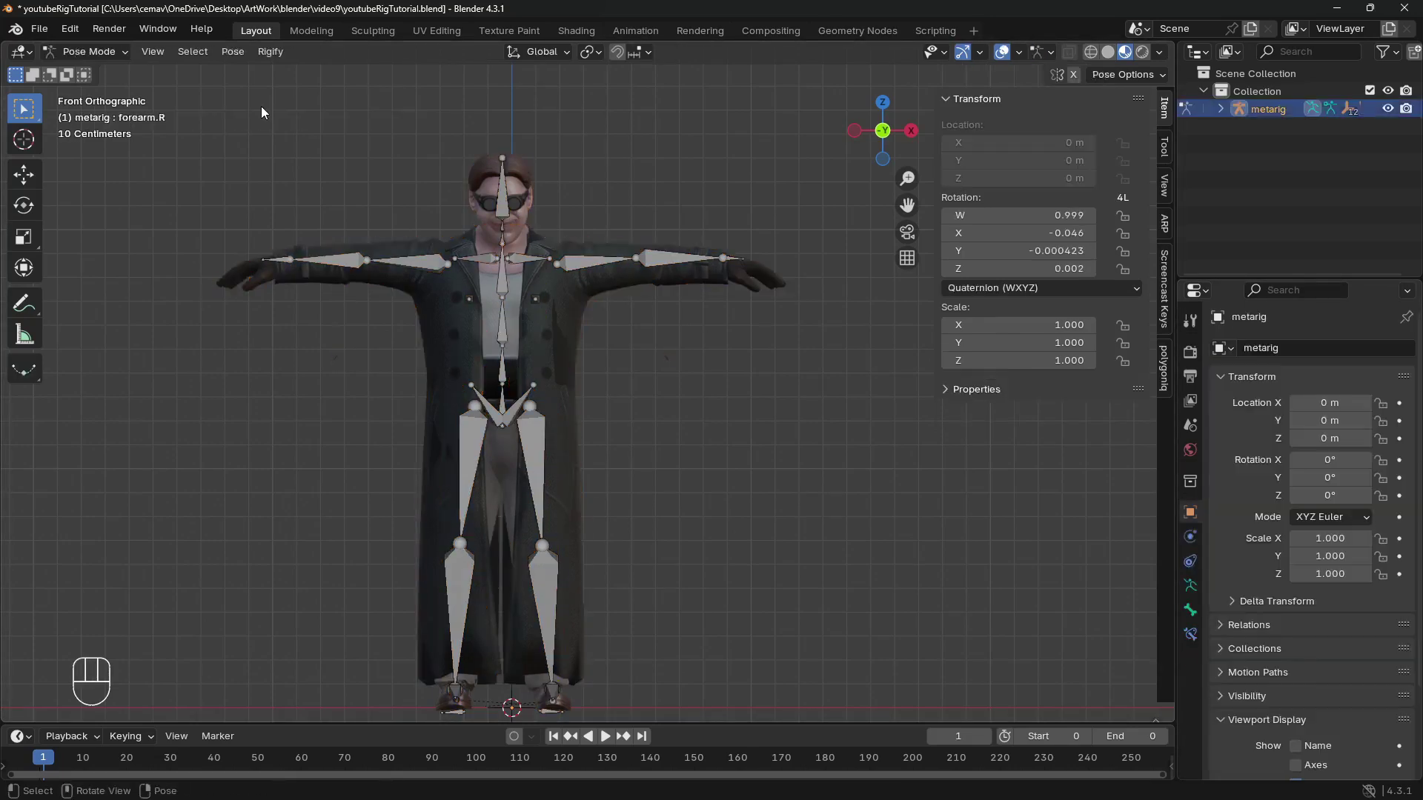
{"action": "key", "text": "Tab"}
{"action": "key", "text": "Tab"}
{"action": "key", "text": "Tab"}
{"action": "key", "text": "Tab"}
{"action": "key", "text": "Tab"}
{"action": "key", "text": "Tab"}
{"action": "key", "text": "Tab"}
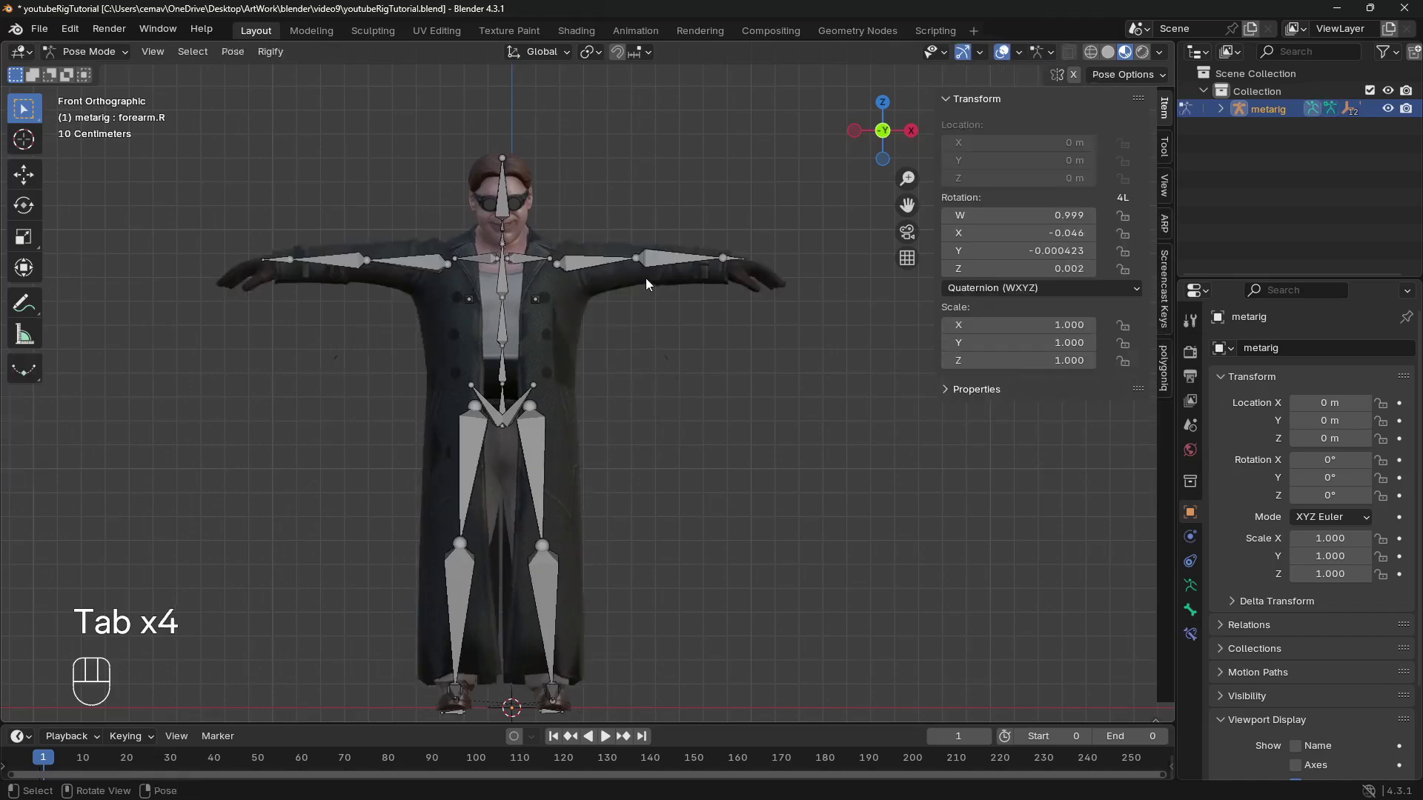
{"action": "key", "text": "Tab"}
{"action": "key", "text": "Tab"}
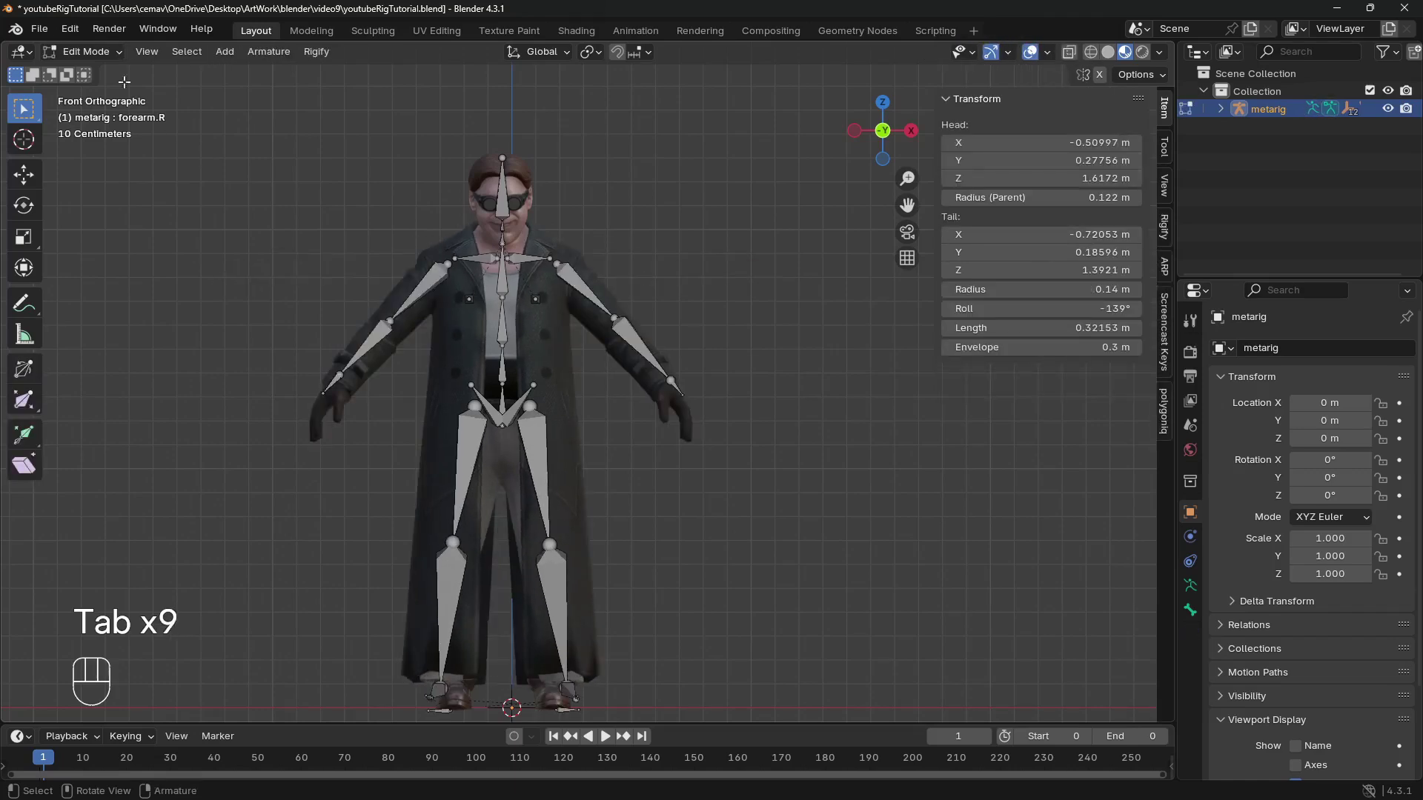
{"action": "left_click", "coordinate": [100, 51]}
{"action": "left_click", "coordinate": [107, 71]}
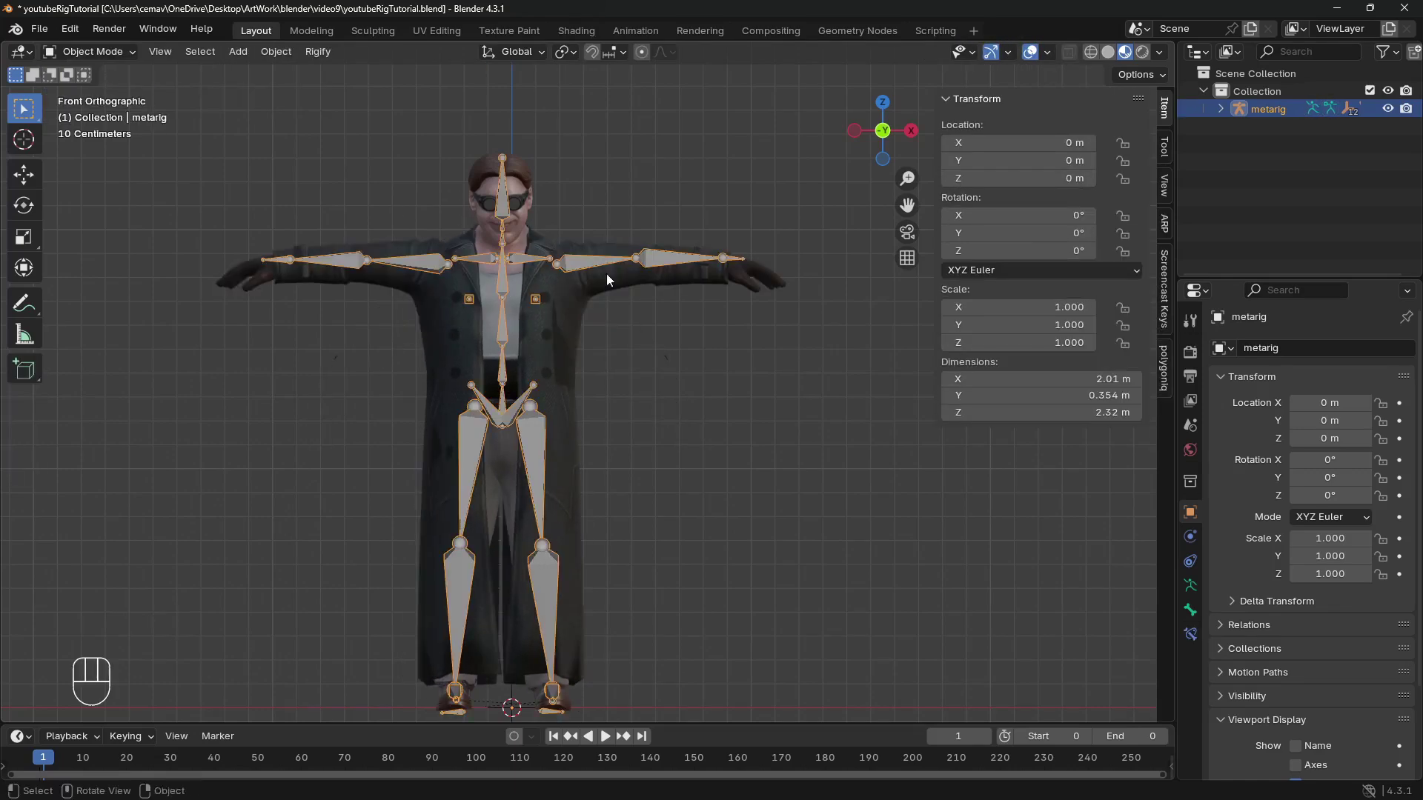
In Pose Mode, select all metarig bones, apply the pose as the rest pose, and check it in Edit Mode.
{"action": "key", "text": "ctrl+Tab"}
{"action": "key", "text": "a"}
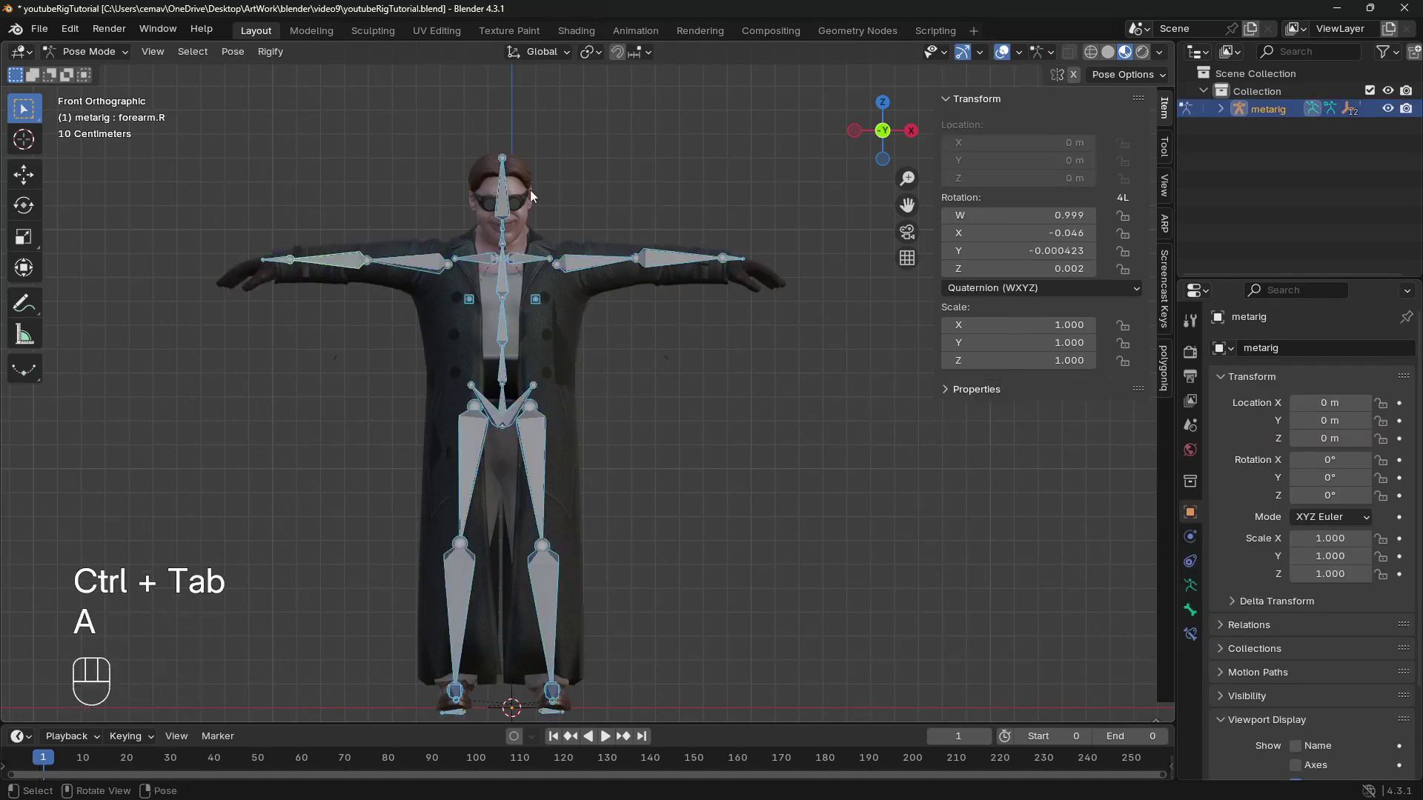
{"action": "left_click", "coordinate": [232, 52]}
{"action": "mouse_move", "coordinate": [279, 103]}
{"action": "left_click", "coordinate": [503, 108]}
{"action": "key", "text": "Tab"}
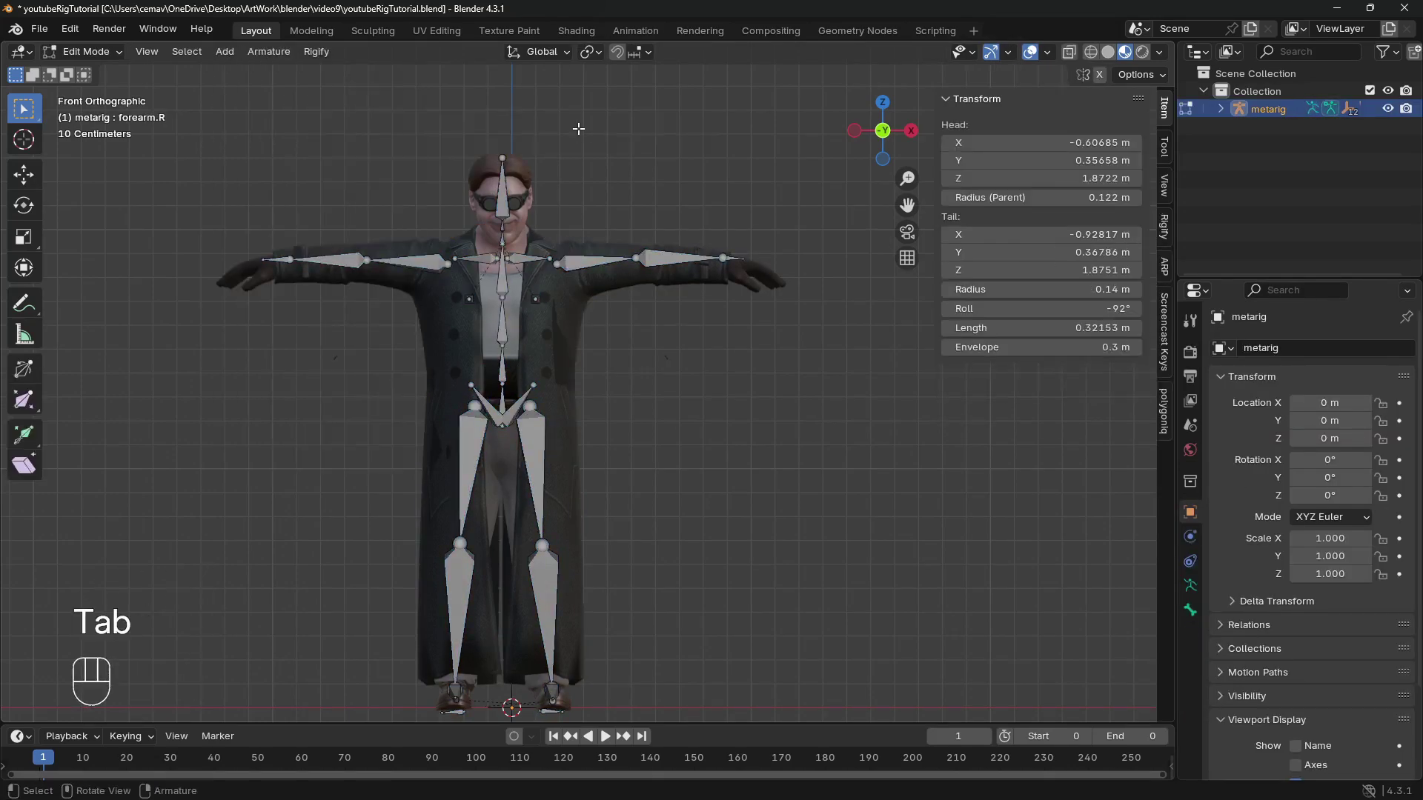
In Object Mode, select all character meshes with the metarig and parent them using Armature Deform With Automatic Weights.
{"action": "key", "text": "Tab"}
{"action": "key", "text": "a"}
{"action": "key", "text": "ctrl+p"}
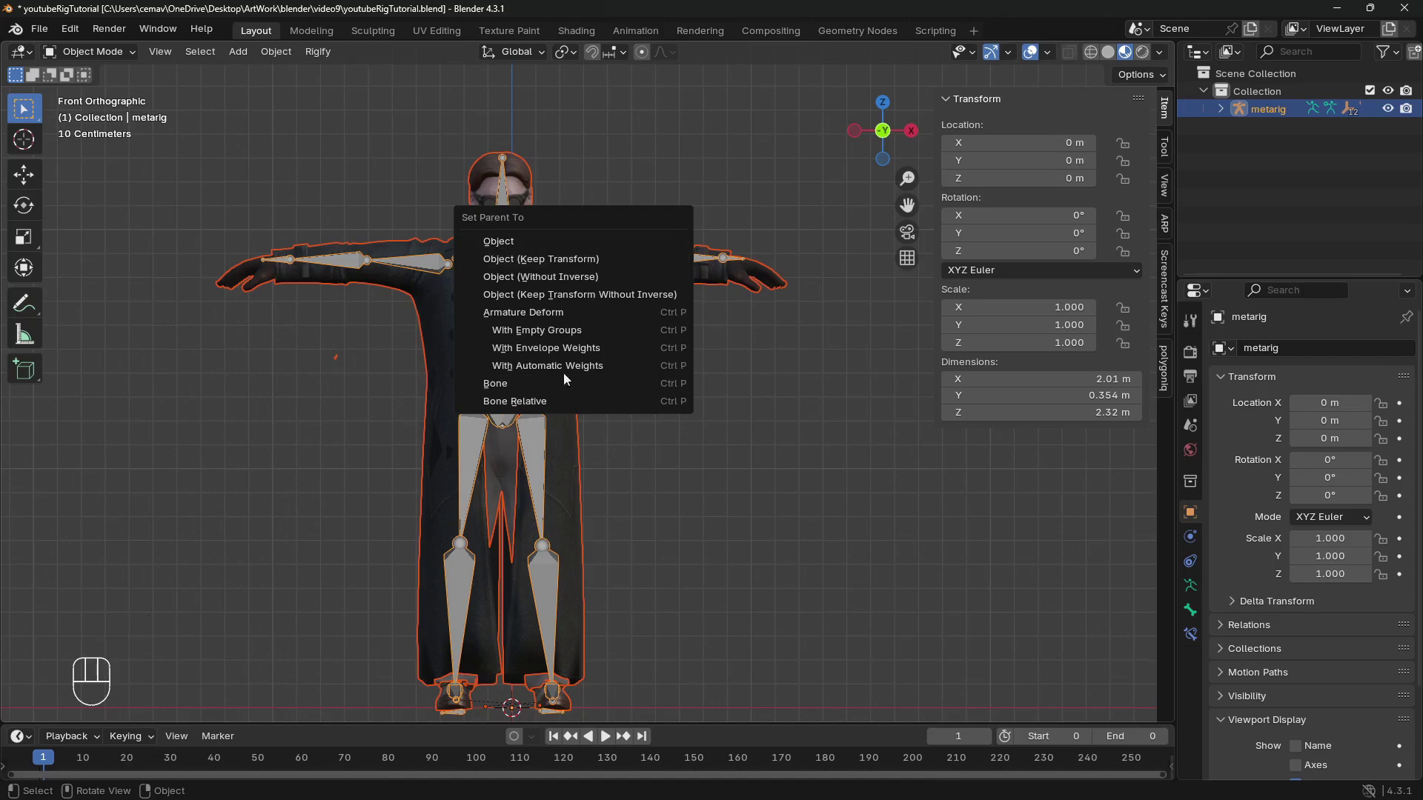
{"action": "left_click", "coordinate": [637, 369]}
Select the metarig and test the binding in Pose Mode by freely rotating the left upper arm bone.
{"action": "left_click", "coordinate": [575, 302]}
{"action": "left_click", "coordinate": [590, 264]}
{"action": "left_click", "coordinate": [91, 51]}
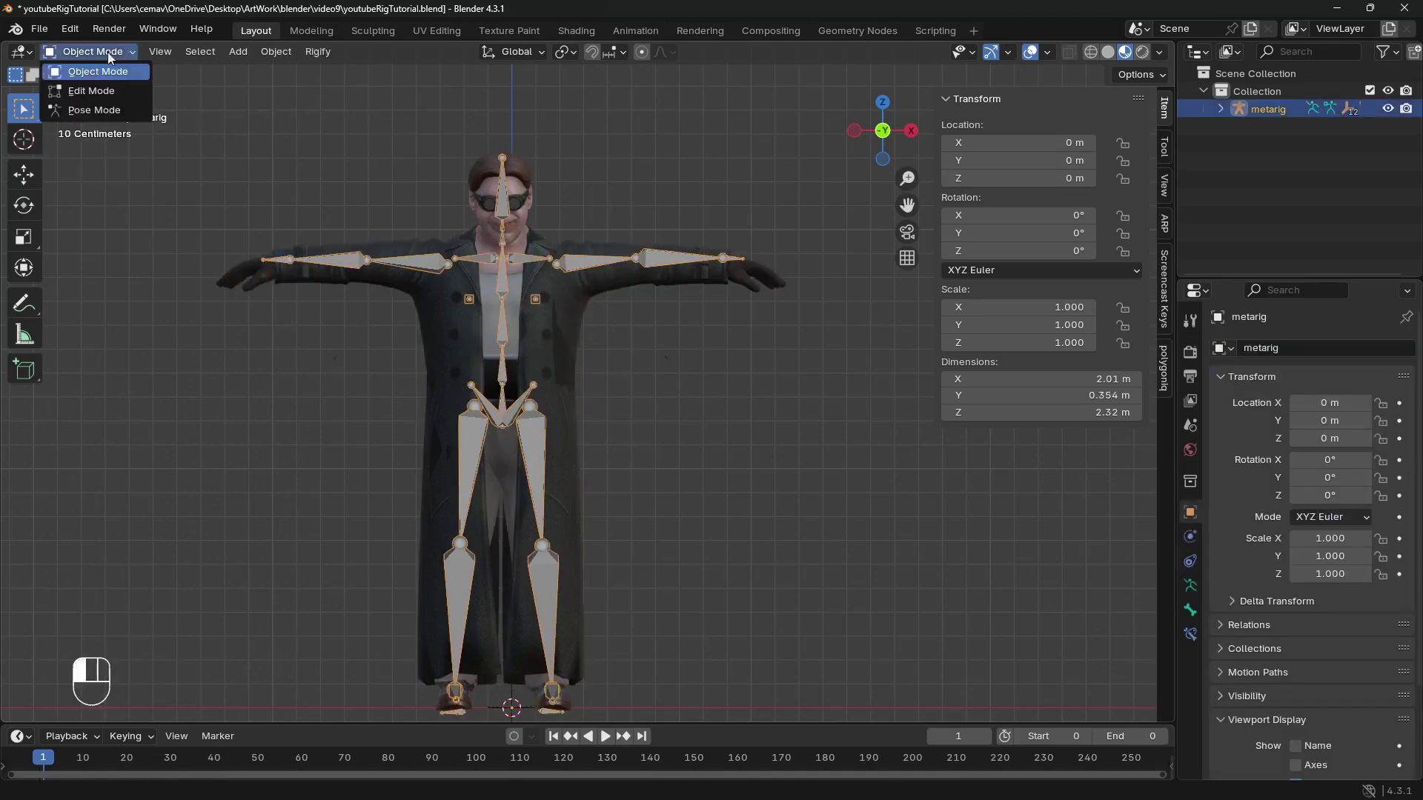
{"action": "left_click", "coordinate": [89, 109]}
{"action": "left_click", "coordinate": [597, 263]}
{"action": "key", "text": "r"}
{"action": "key", "text": "r"}
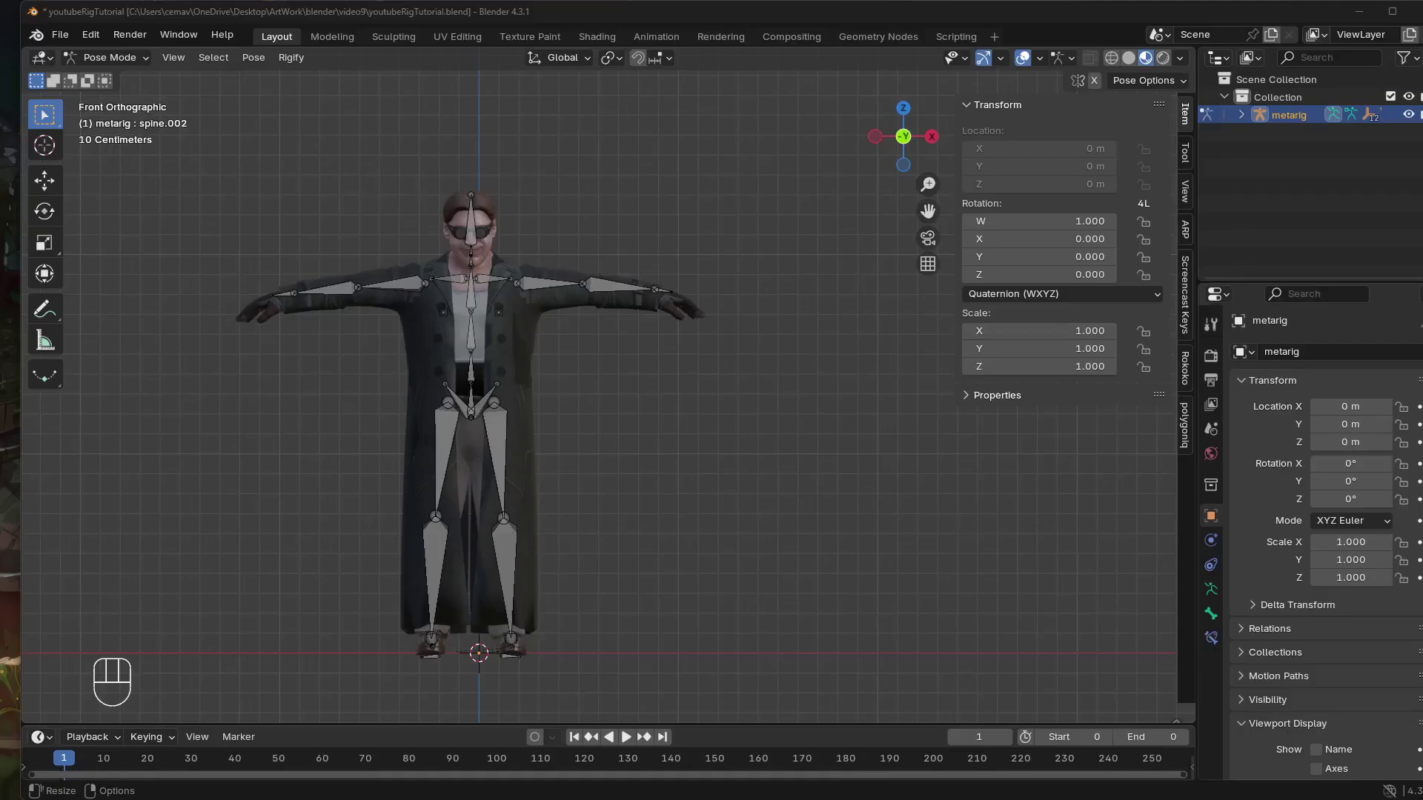
Delete the blue mannequin body and the camera that came with the imported tentacle model.
{"action": "middle_click_drag", "start_coordinate": [775, 468], "coordinate": [474, 386]}
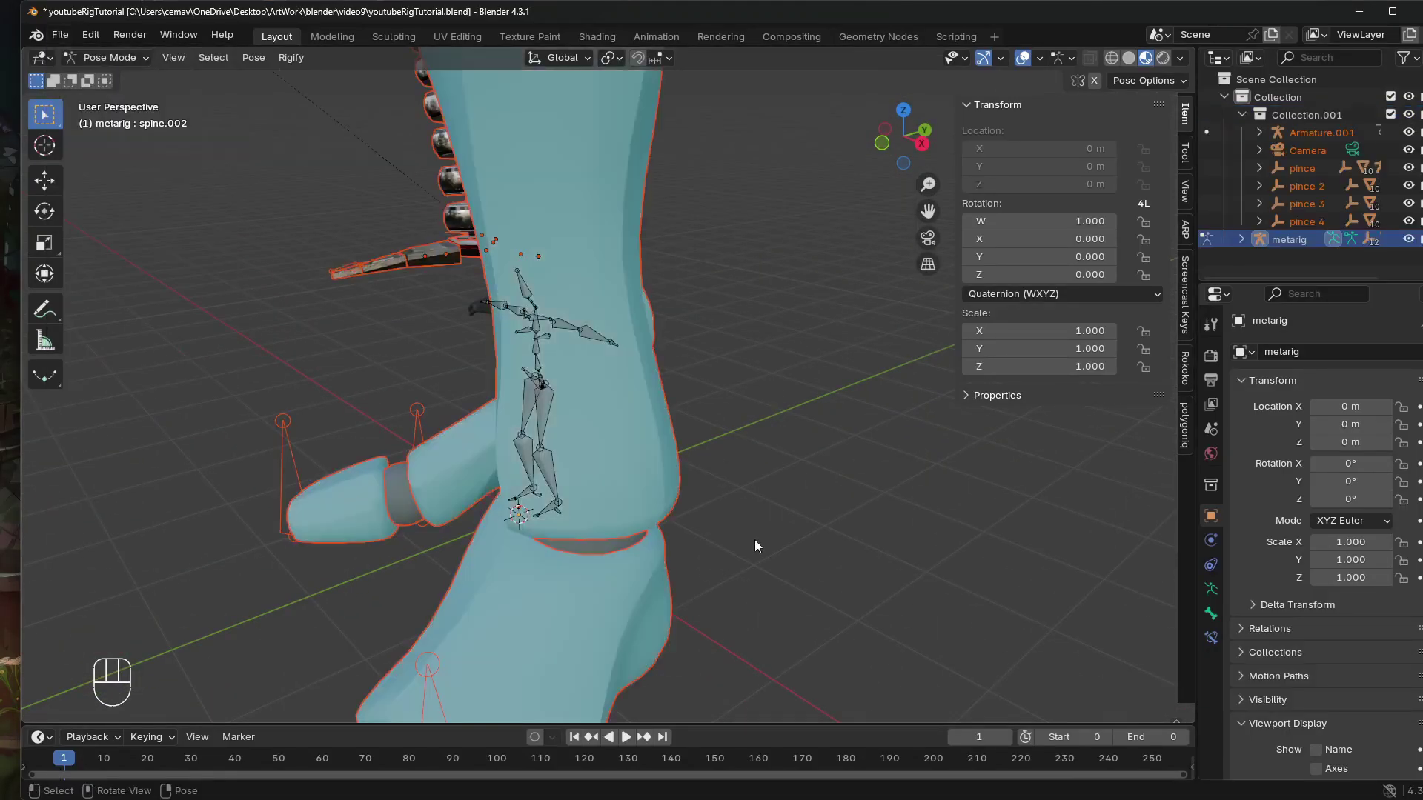
{"action": "scroll", "coordinate": [757, 546], "scroll_direction": "down", "scroll_amount": 5}
{"action": "scroll", "coordinate": [722, 549], "scroll_direction": "down", "scroll_amount": 5}
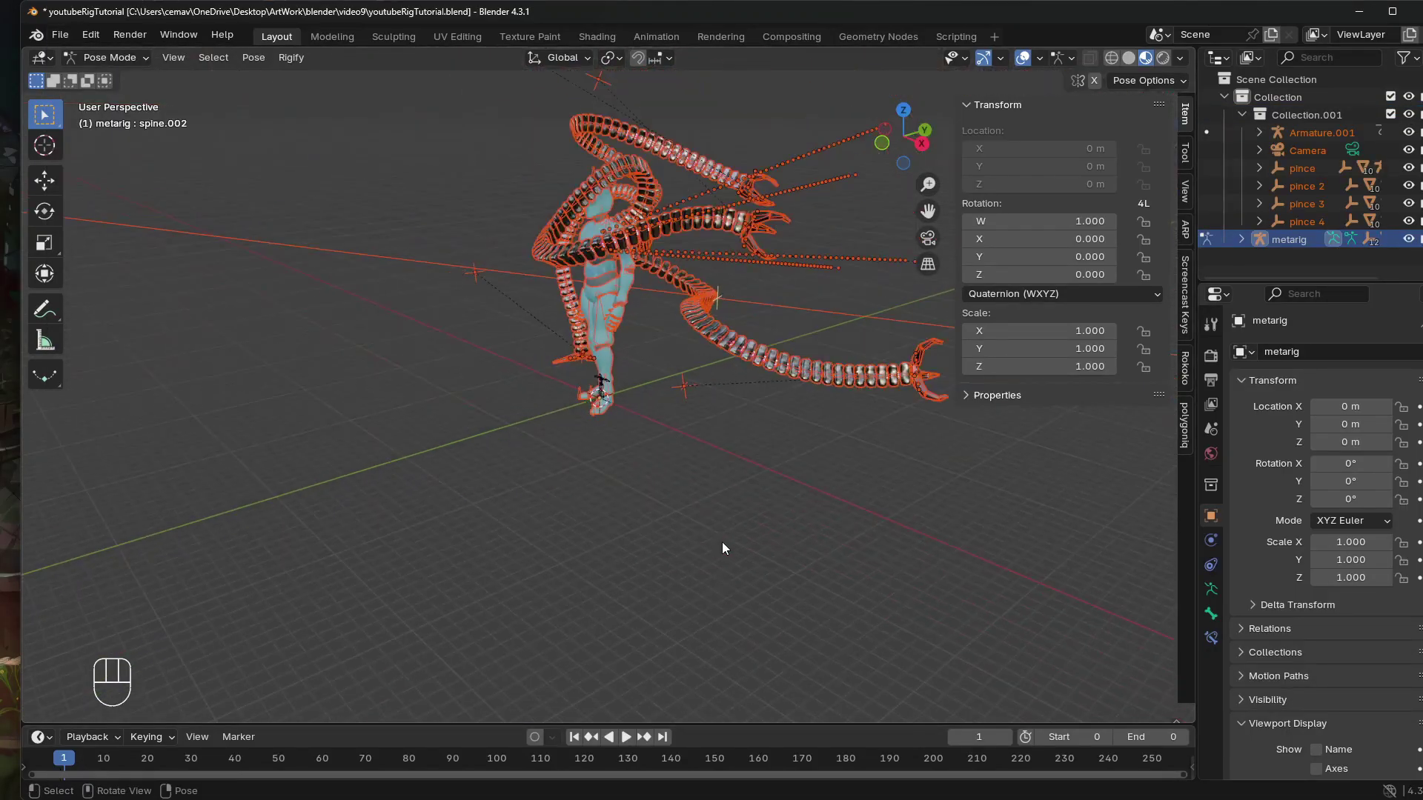
{"action": "left_click", "coordinate": [882, 142]}
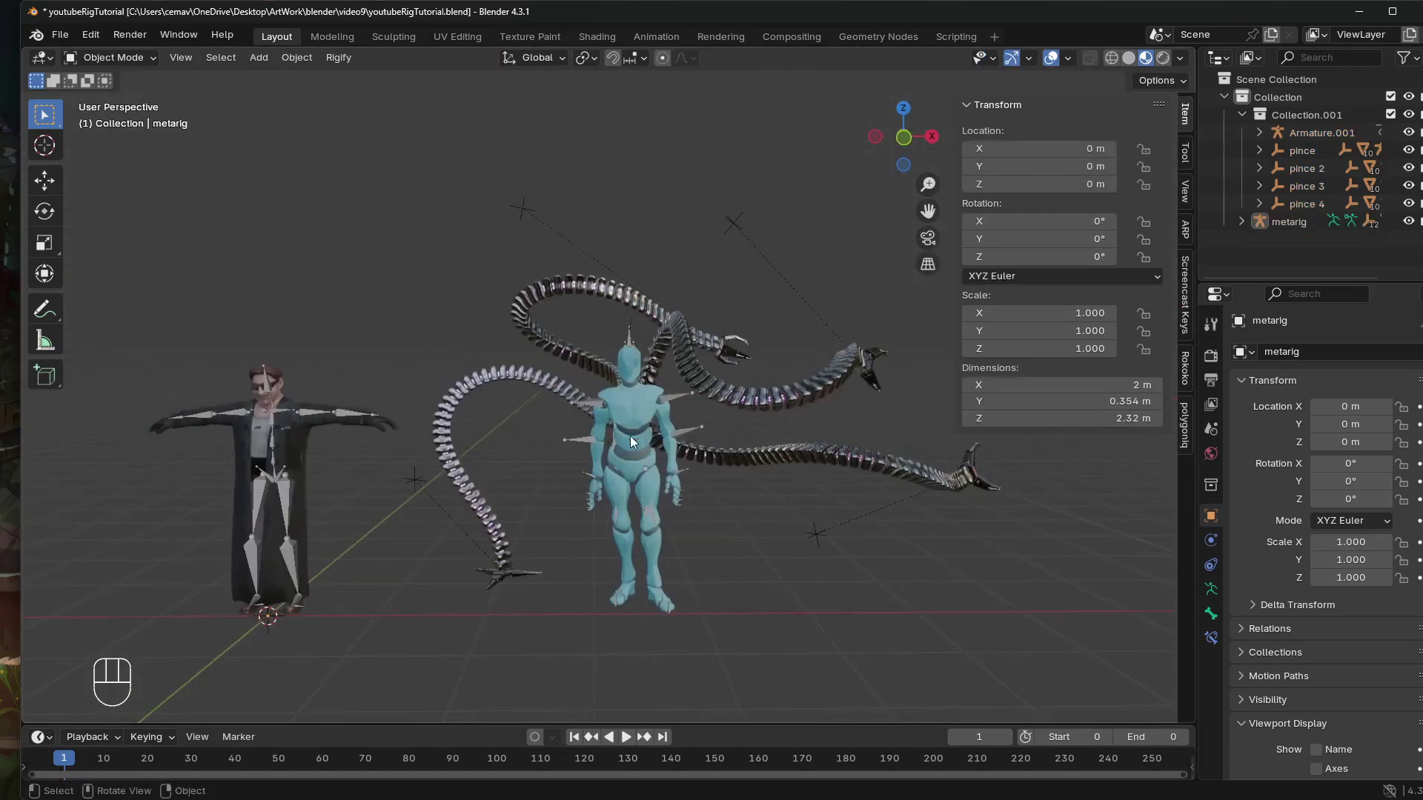
{"action": "left_click", "coordinate": [634, 437]}
{"action": "key", "text": "x"}
{"action": "left_click", "coordinate": [636, 433]}
{"action": "key", "text": "x"}
{"action": "left_click", "coordinate": [636, 432]}
{"action": "scroll", "coordinate": [624, 504], "scroll_direction": "up", "scroll_amount": 3}
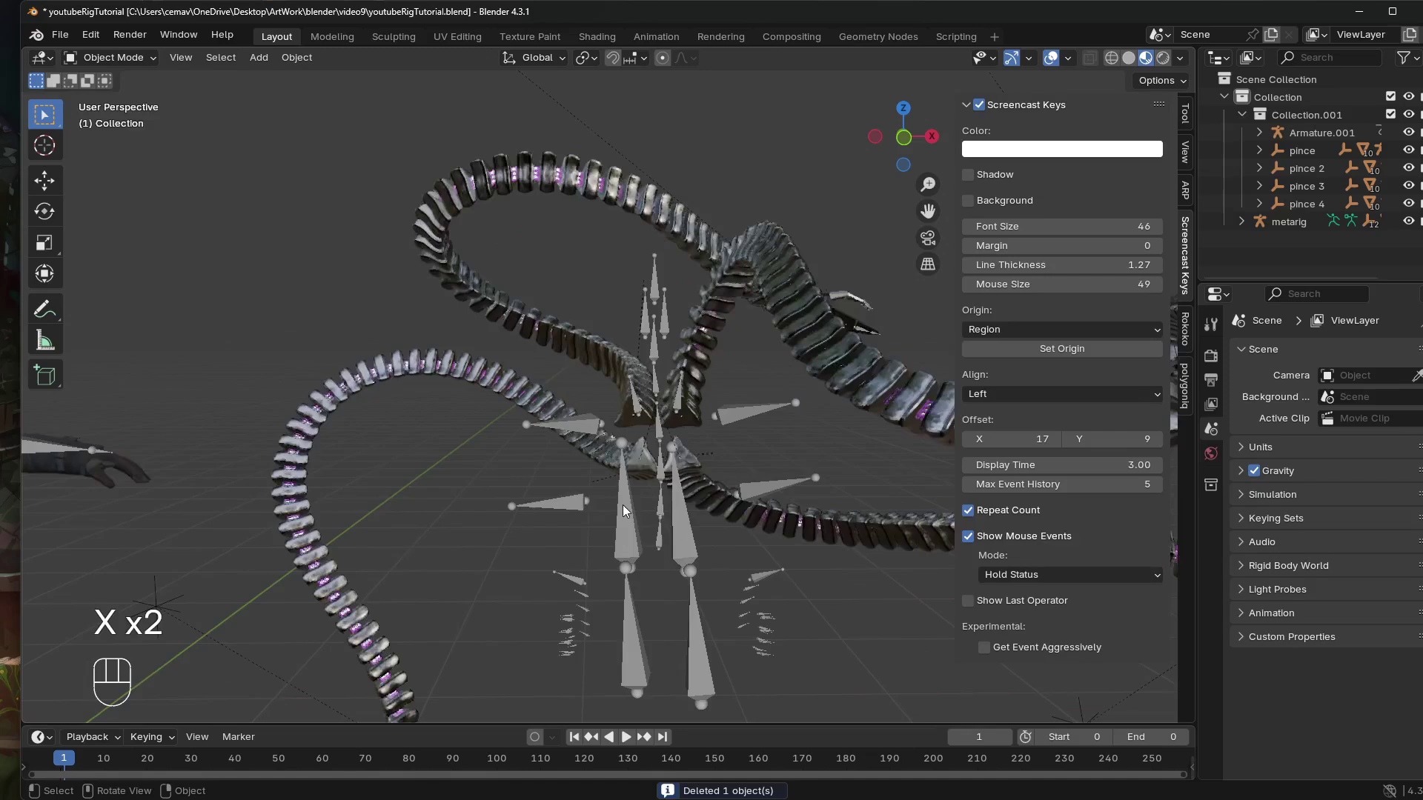
Set the armature of the lower tentacle on the -X side to display In Front and clear its parent, keeping the transformation.
{"action": "left_click", "coordinate": [638, 495]}
{"action": "middle_click_drag", "start_coordinate": [638, 495], "coordinate": [557, 504]}
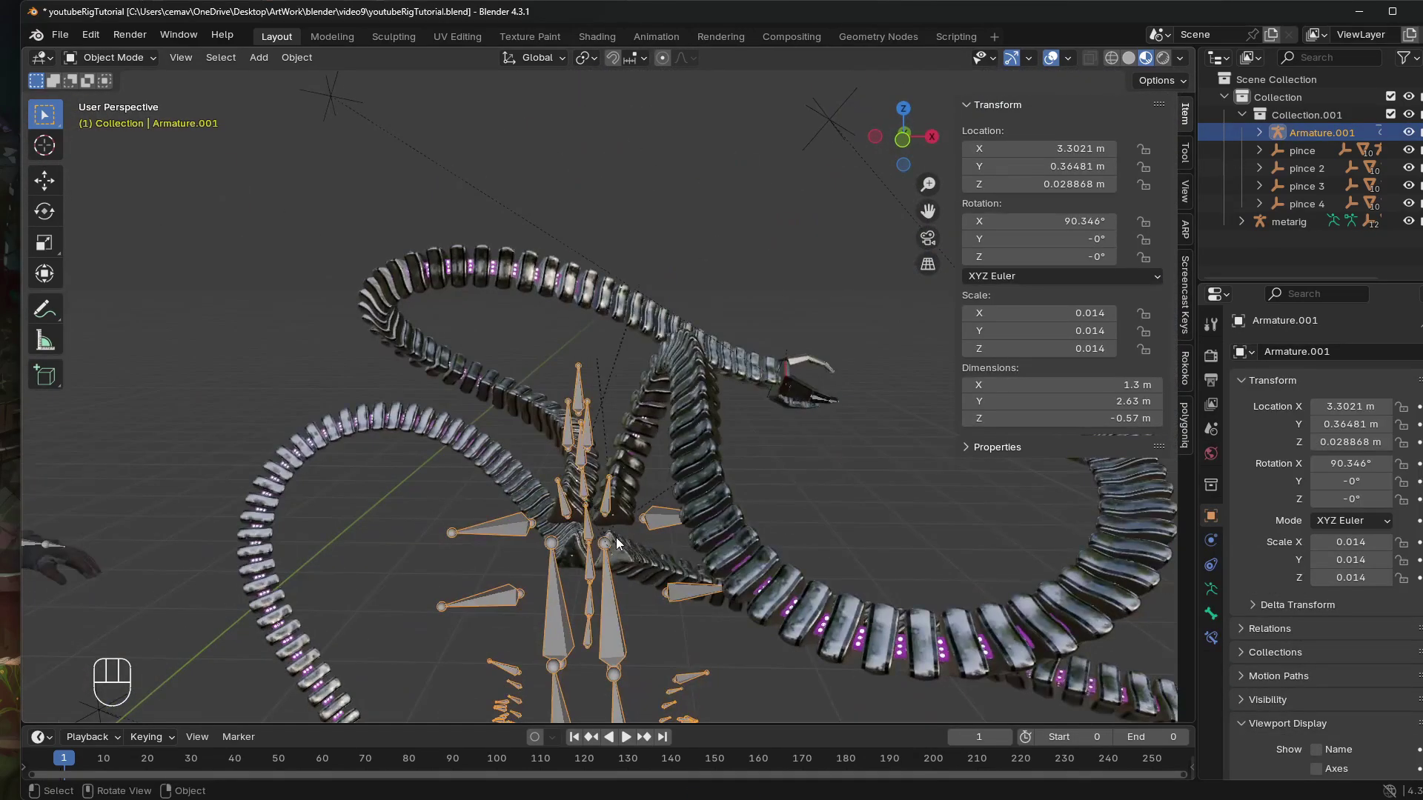
{"action": "scroll", "coordinate": [616, 536], "scroll_direction": "up", "scroll_amount": 3}
{"action": "scroll", "coordinate": [616, 536], "scroll_direction": "down", "scroll_amount": 2}
{"action": "scroll", "coordinate": [616, 536], "scroll_direction": "down", "scroll_amount": 3}
{"action": "middle_click_drag", "start_coordinate": [665, 660], "coordinate": [642, 569]}
{"action": "left_click", "coordinate": [642, 569]}
{"action": "scroll", "coordinate": [652, 486], "scroll_direction": "up", "scroll_amount": 3}
{"action": "left_click", "coordinate": [610, 454]}
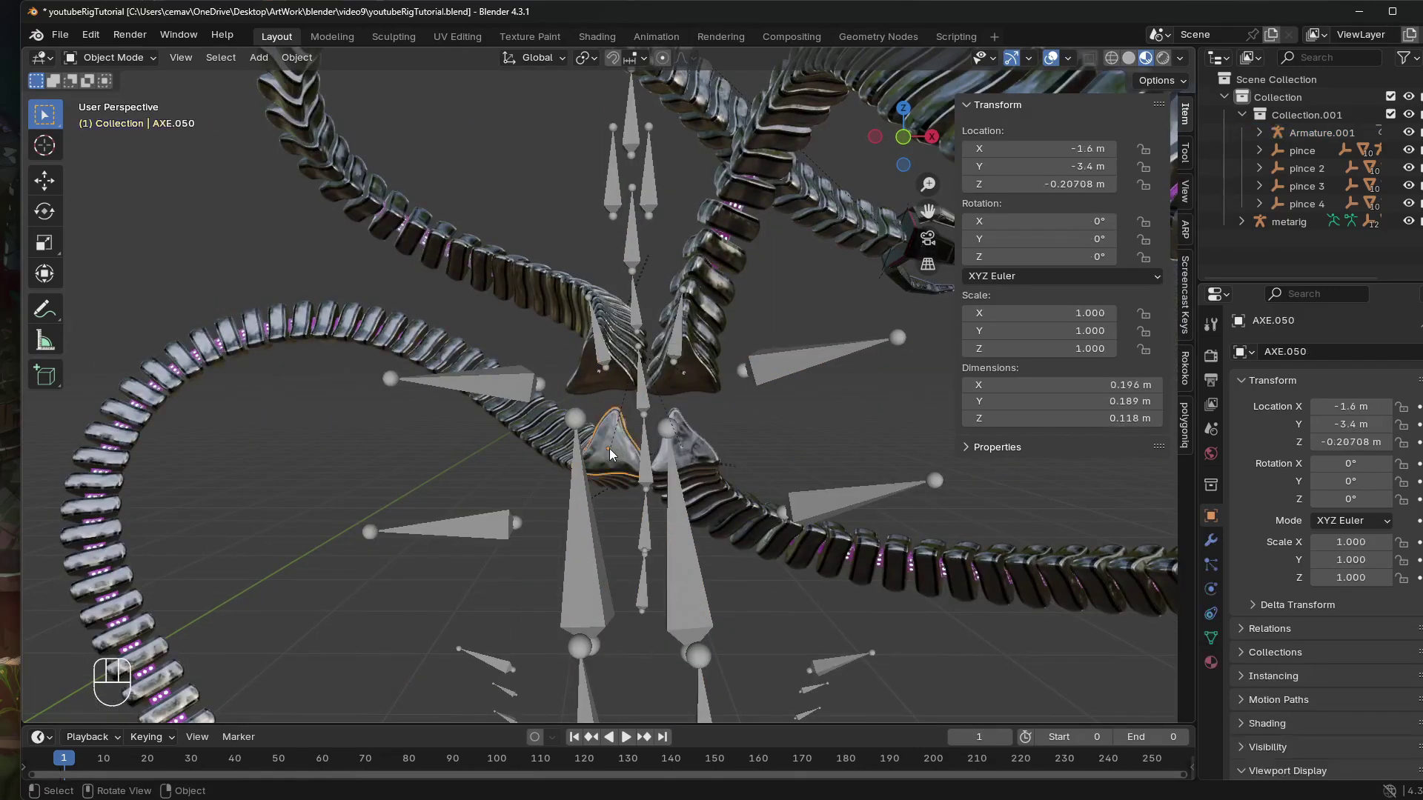
{"action": "left_click", "coordinate": [610, 454]}
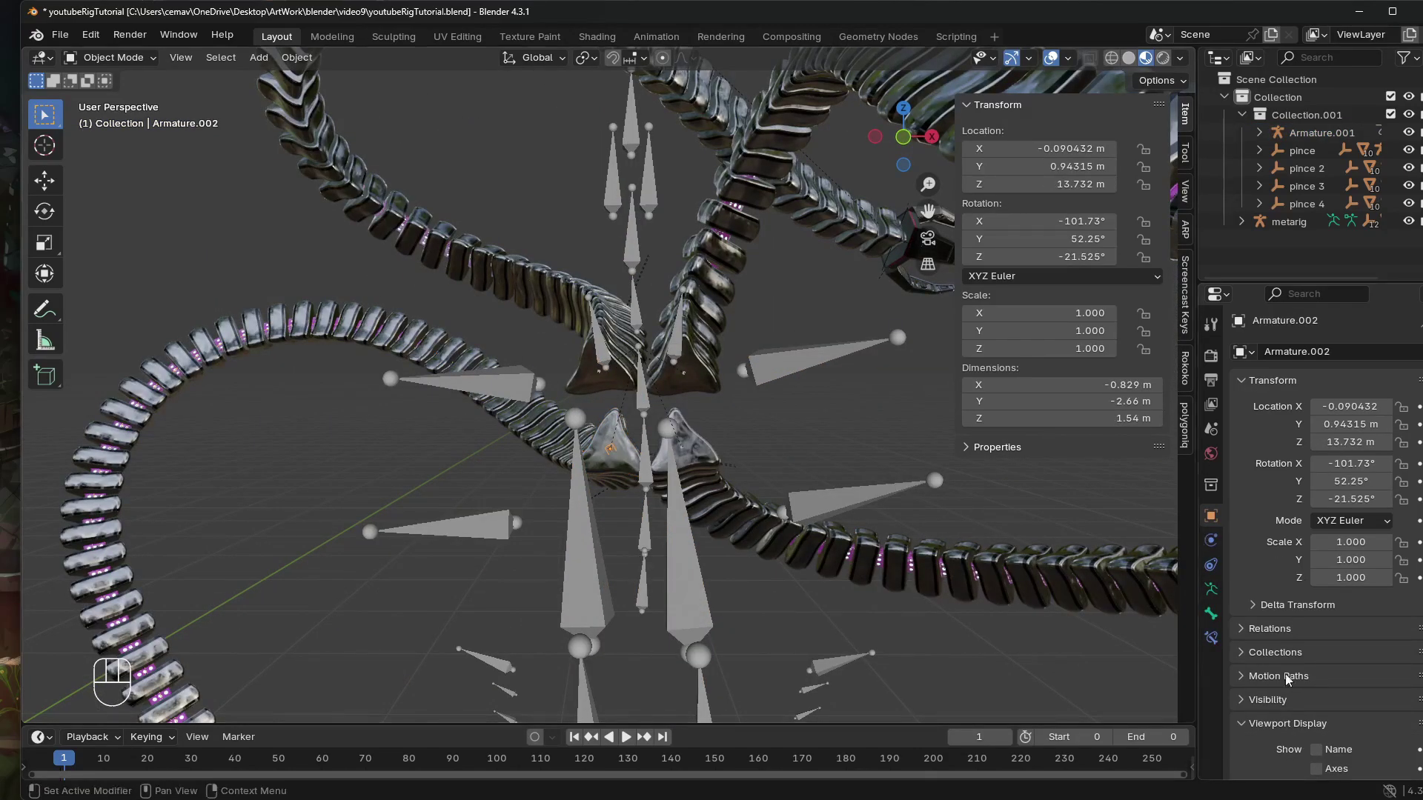
{"action": "scroll", "coordinate": [1293, 689], "scroll_direction": "down", "scroll_amount": 3}
{"action": "left_click", "coordinate": [1317, 683]}
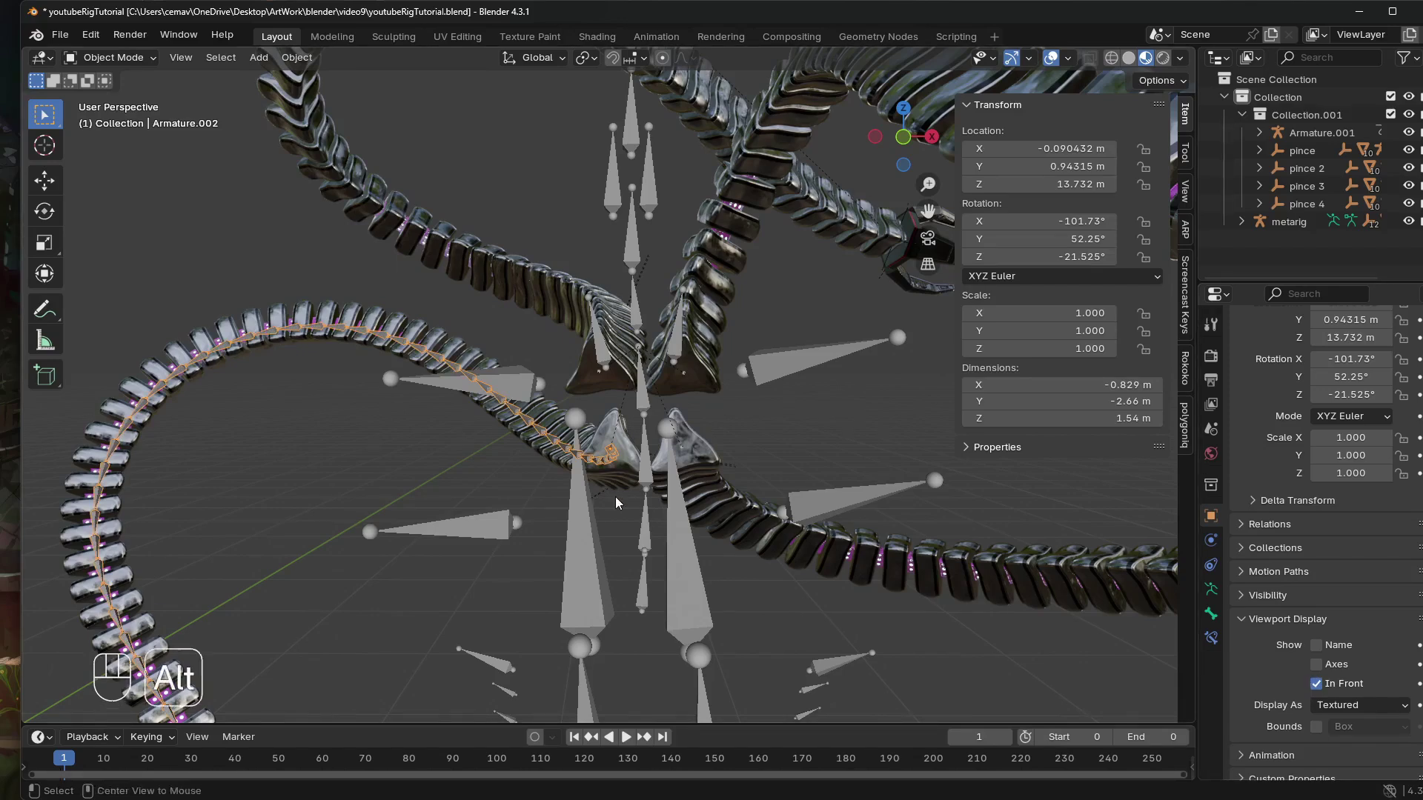
{"action": "key", "text": "alt+p"}
{"action": "left_click", "coordinate": [615, 496]}
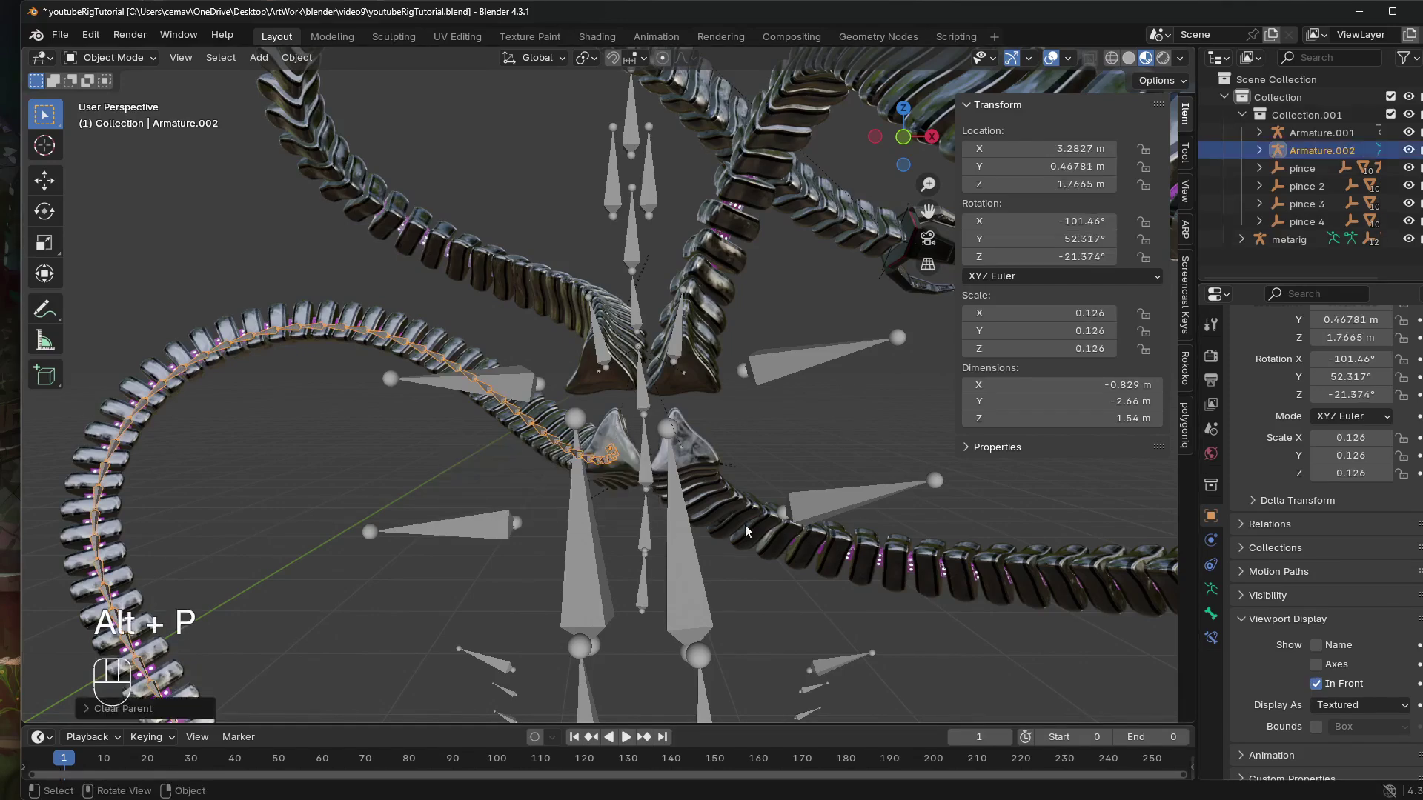
Set both upper tentacles' armatures to display In Front and clear their parents, keeping the transformation.
{"action": "left_click", "coordinate": [600, 377]}
{"action": "left_click", "coordinate": [1317, 685]}
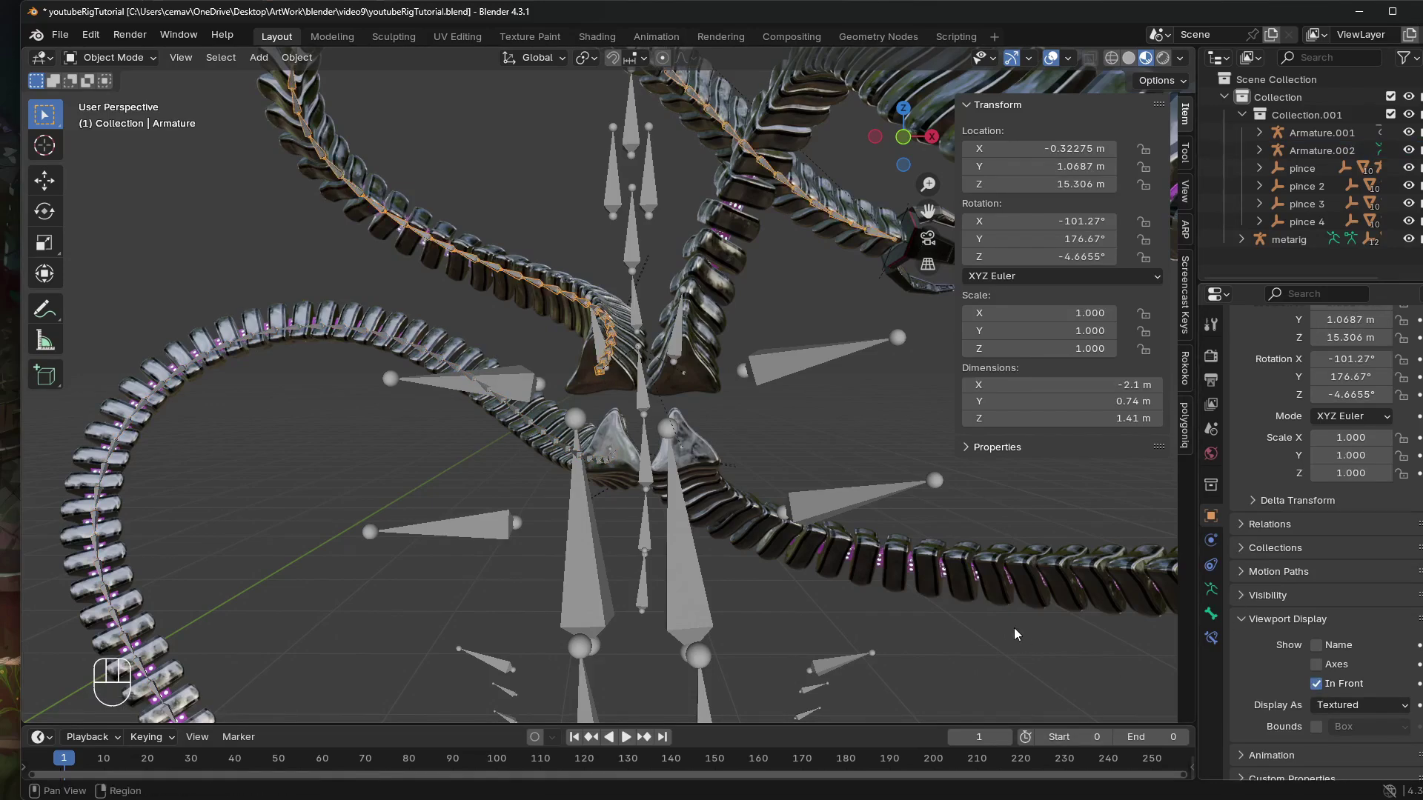
{"action": "key", "text": "alt+p"}
{"action": "left_click", "coordinate": [1016, 629]}
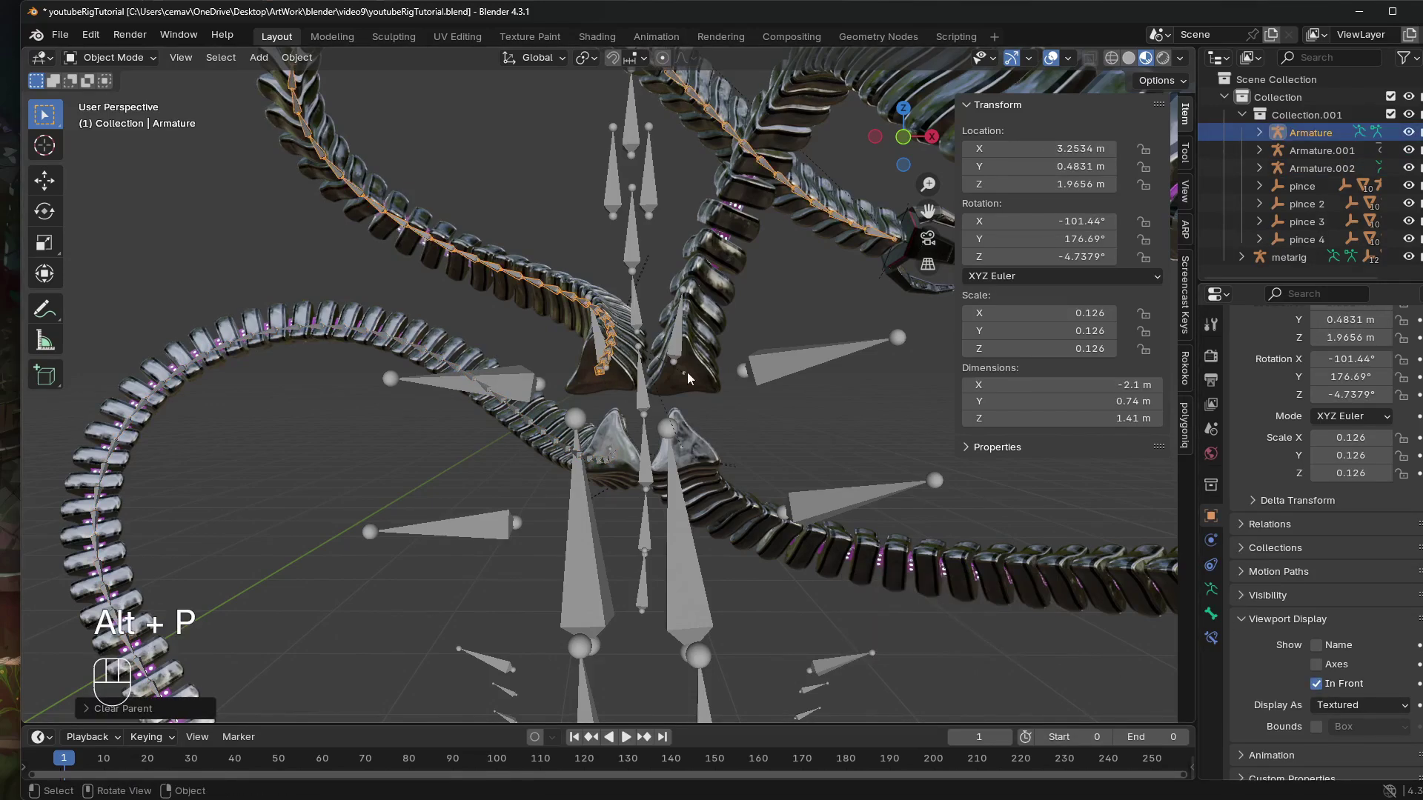
{"action": "left_click", "coordinate": [685, 379]}
{"action": "left_click", "coordinate": [1317, 684]}
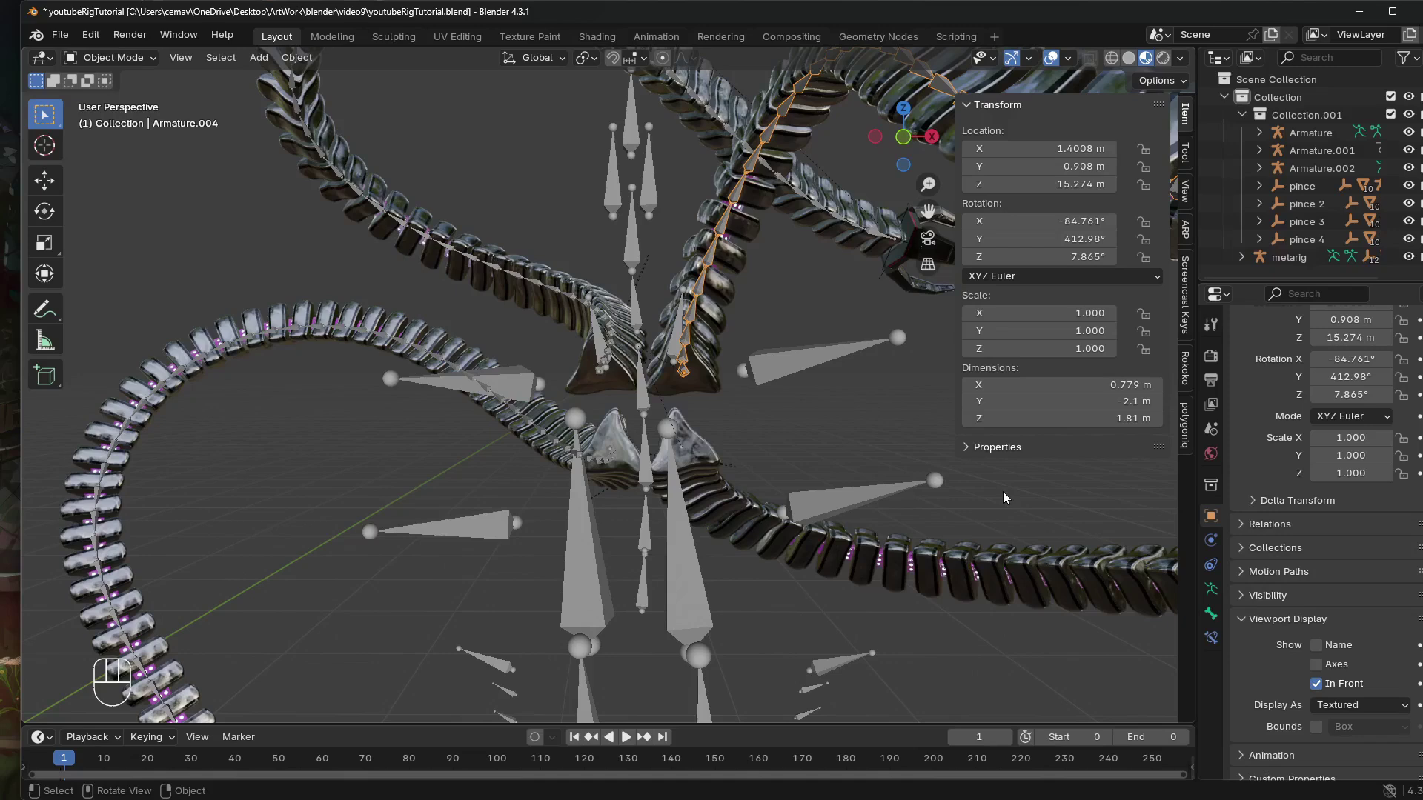
{"action": "key", "text": "alt+p"}
{"action": "left_click", "coordinate": [1005, 497]}
Set the armature of the lower tentacle on the +X side to display In Front and clear its parent, keeping the transformation.
{"action": "left_click", "coordinate": [684, 450]}
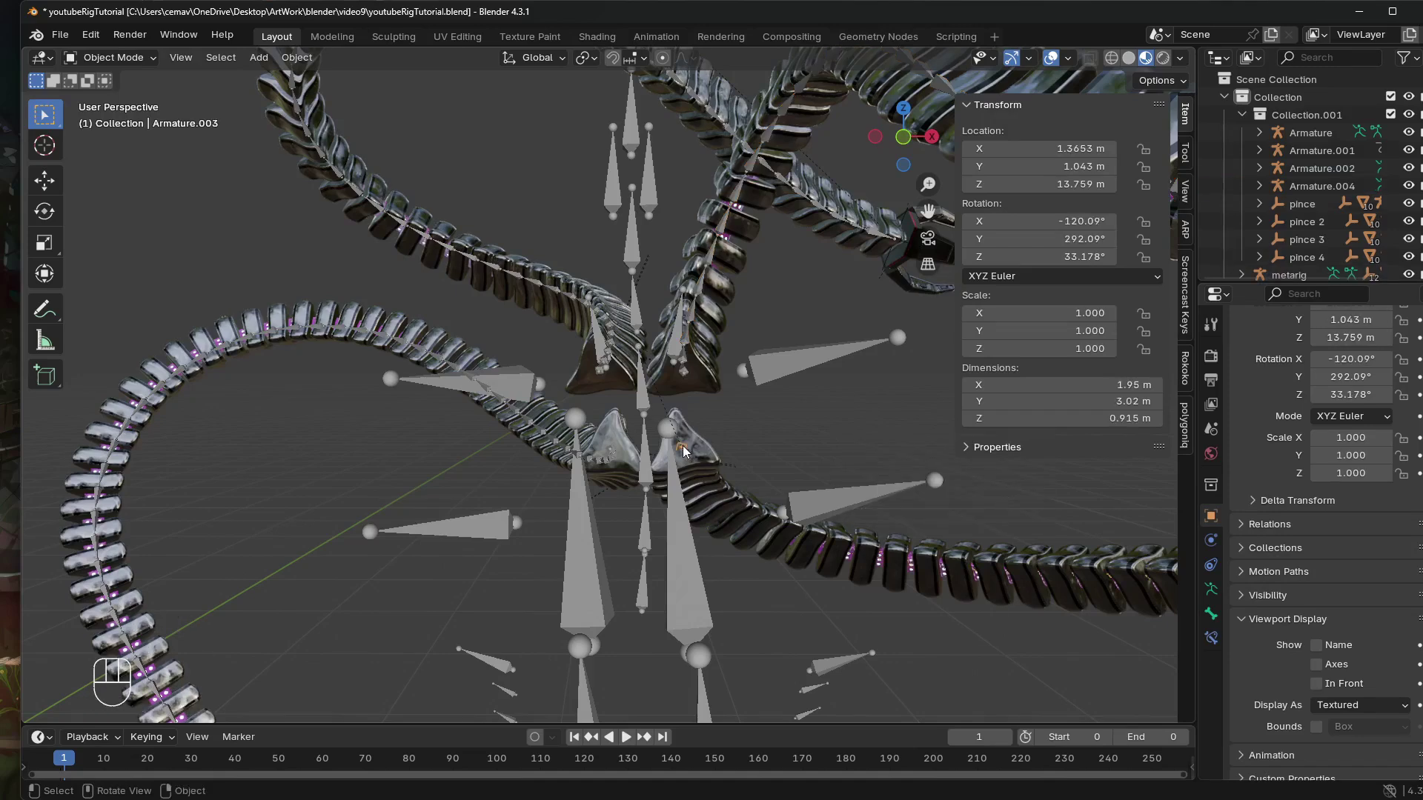
{"action": "left_click", "coordinate": [1318, 684]}
{"action": "key", "text": "alt+p"}
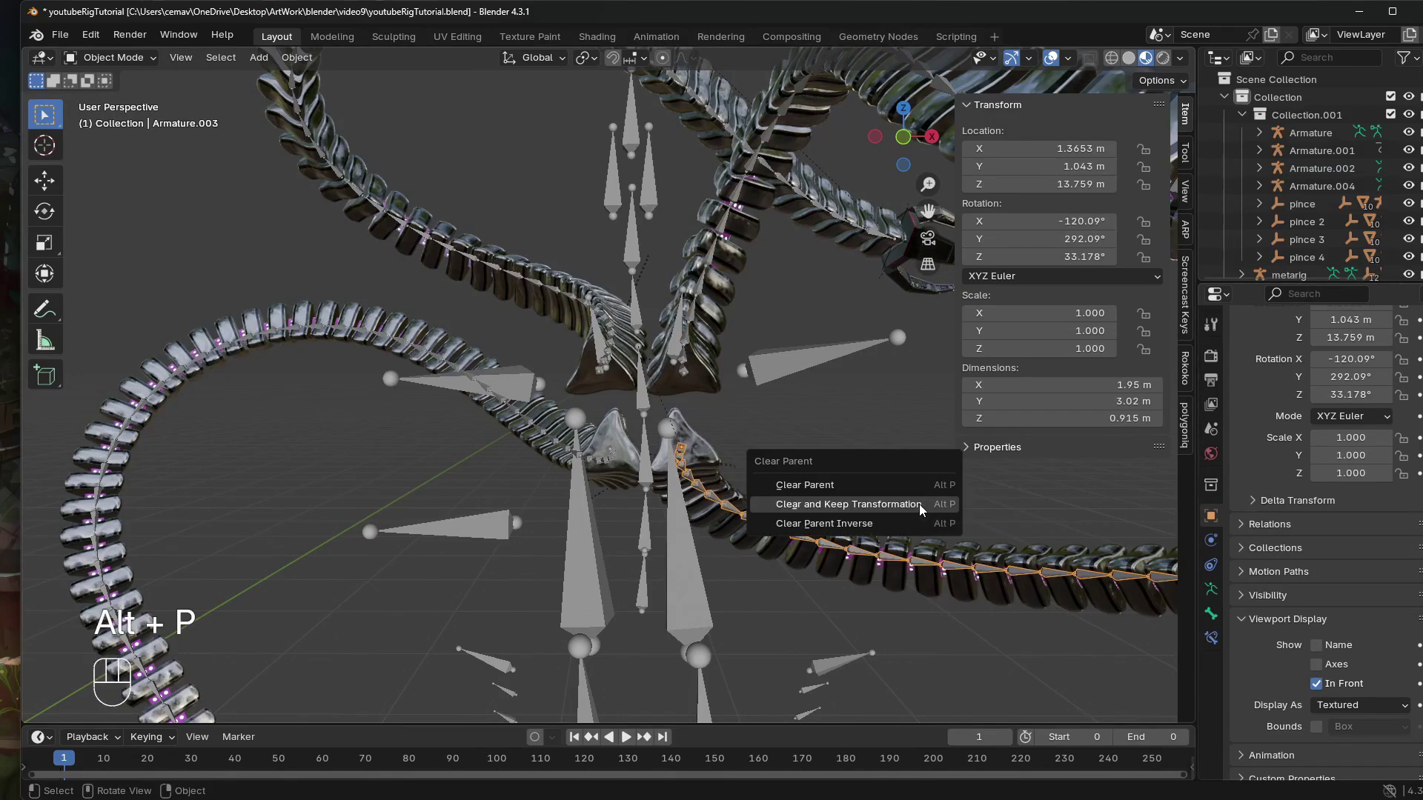
{"action": "left_click", "coordinate": [919, 503]}
Delete the leftover humanoid armature standing between the tentacles.
{"action": "scroll", "coordinate": [649, 514], "scroll_direction": "down", "scroll_amount": 5}
{"action": "left_click", "coordinate": [640, 473]}
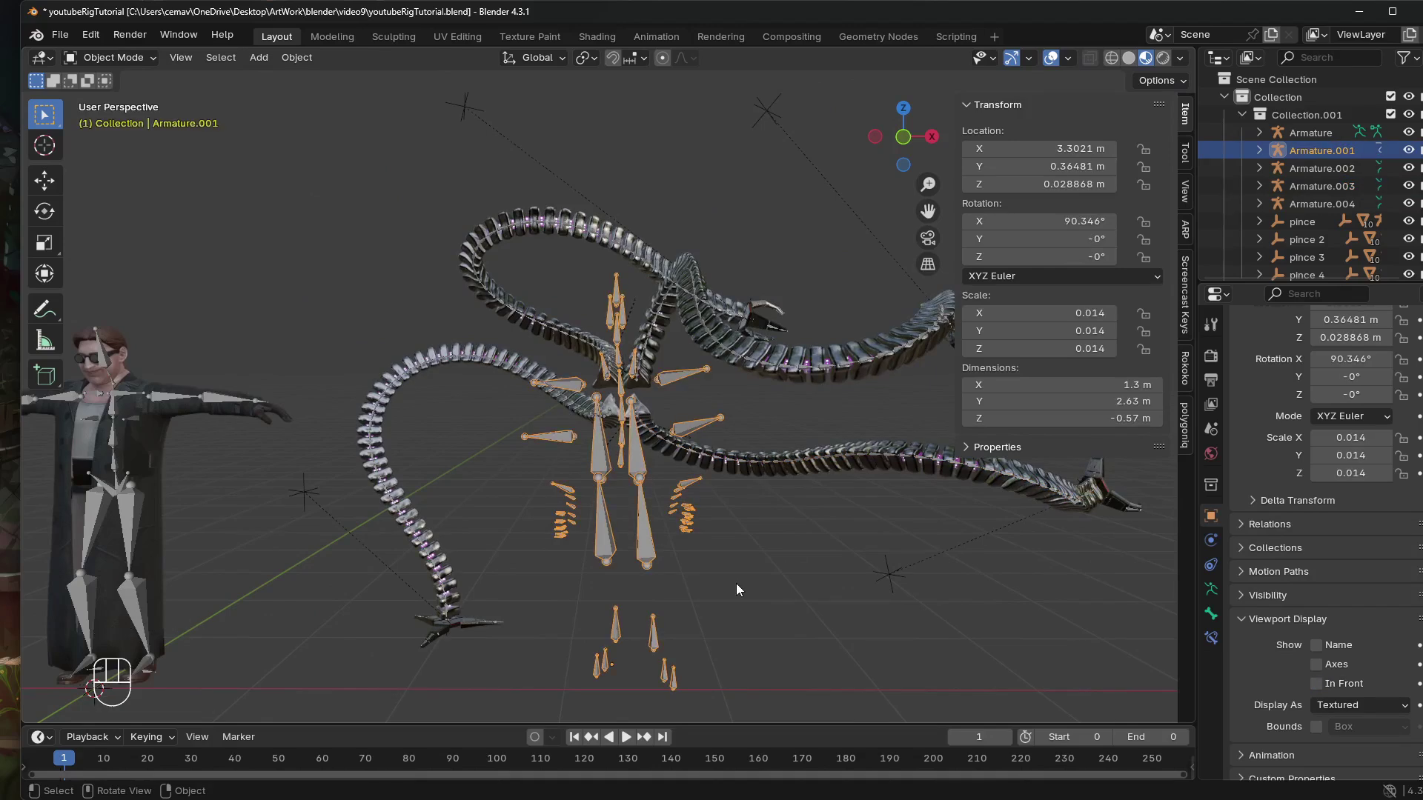
{"action": "key", "text": "x"}
{"action": "left_click", "coordinate": [686, 581]}
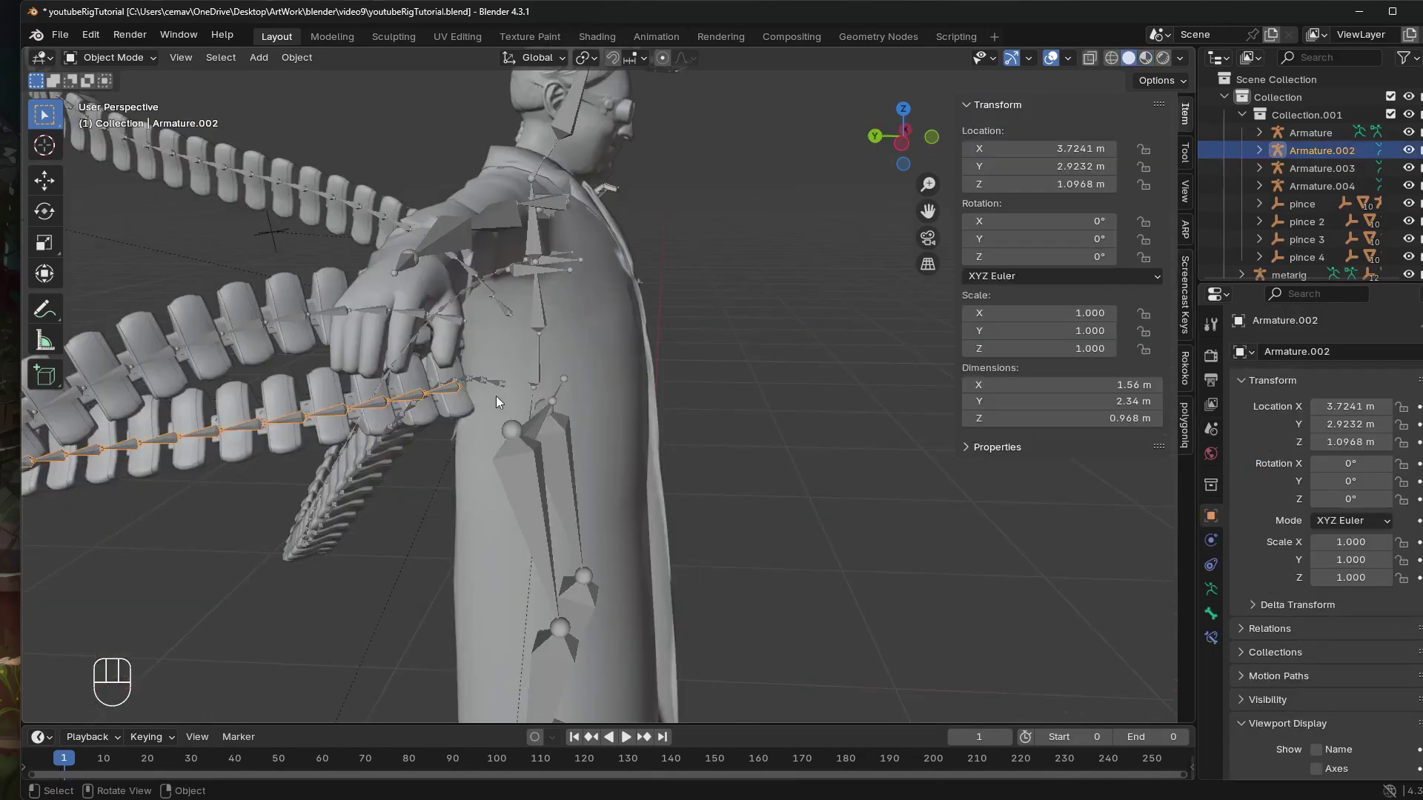
Position the character and its metarig so the tentacle bases meet the back of the coat.
{"action": "middle_click_drag", "start_coordinate": [496, 396], "coordinate": [639, 368]}
{"action": "left_click", "coordinate": [439, 381]}
{"action": "left_click", "coordinate": [633, 353]}
{"action": "left_click", "coordinate": [632, 354]}
{"action": "left_click", "coordinate": [633, 353]}
{"action": "left_click", "coordinate": [633, 358]}
{"action": "left_click", "coordinate": [634, 373]}
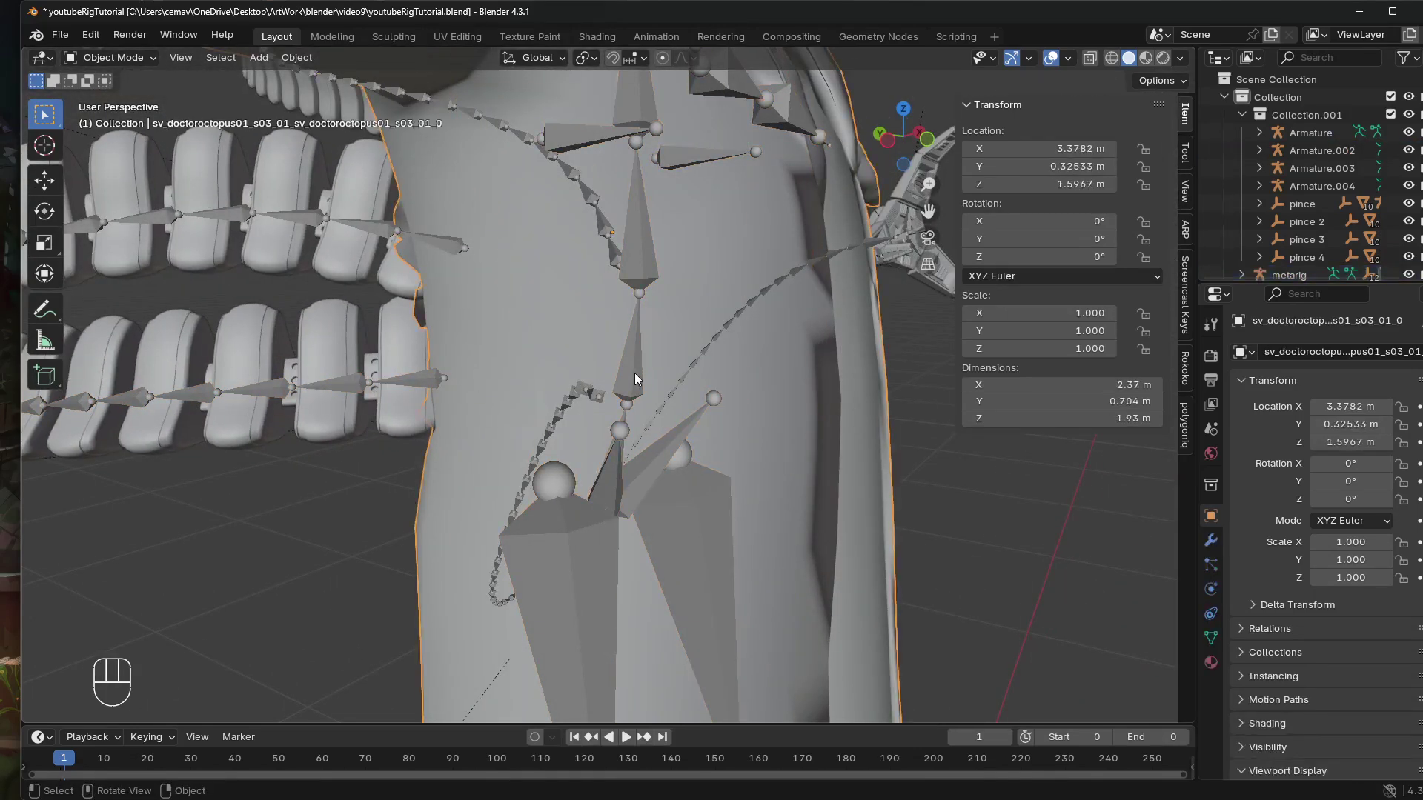
Turn off Lock Object Modes and switch the metarig to Pose Mode.
{"action": "left_click", "coordinate": [635, 372]}
{"action": "left_click", "coordinate": [91, 35]}
{"action": "left_click", "coordinate": [128, 238]}
{"action": "left_click", "coordinate": [104, 57]}
{"action": "left_click", "coordinate": [112, 117]}
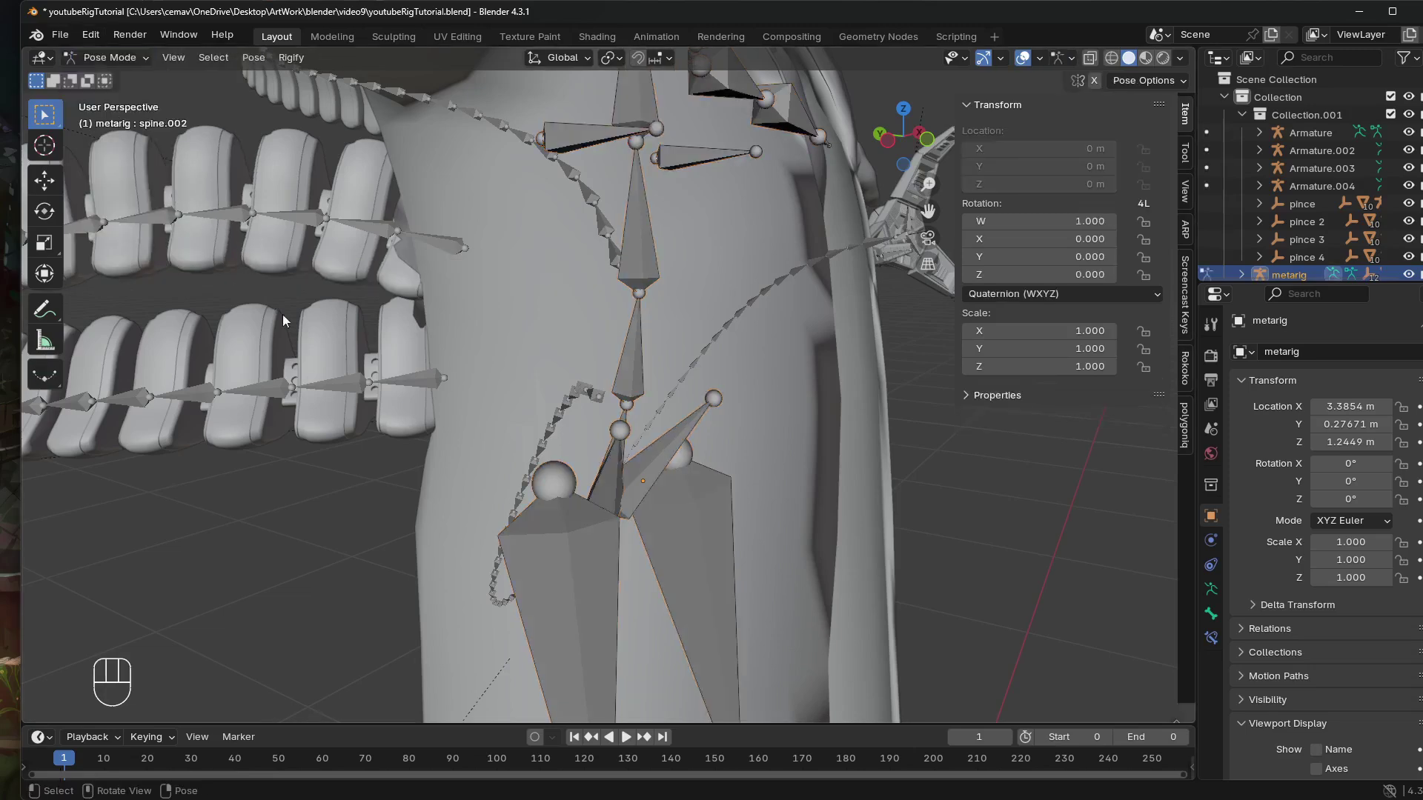
Parent the tentacle armatures to the metarig's spine bone and test the link with a cancelled move of the metarig.
{"action": "left_click", "coordinate": [426, 385]}
{"action": "left_click", "coordinate": [627, 383], "text": "shift"}
{"action": "scroll", "coordinate": [696, 359], "scroll_direction": "down", "scroll_amount": 3}
{"action": "middle_click_drag", "start_coordinate": [696, 358], "coordinate": [613, 363]}
{"action": "key", "text": "ctrl+p"}
{"action": "left_click", "coordinate": [612, 363]}
{"action": "key", "text": "g"}
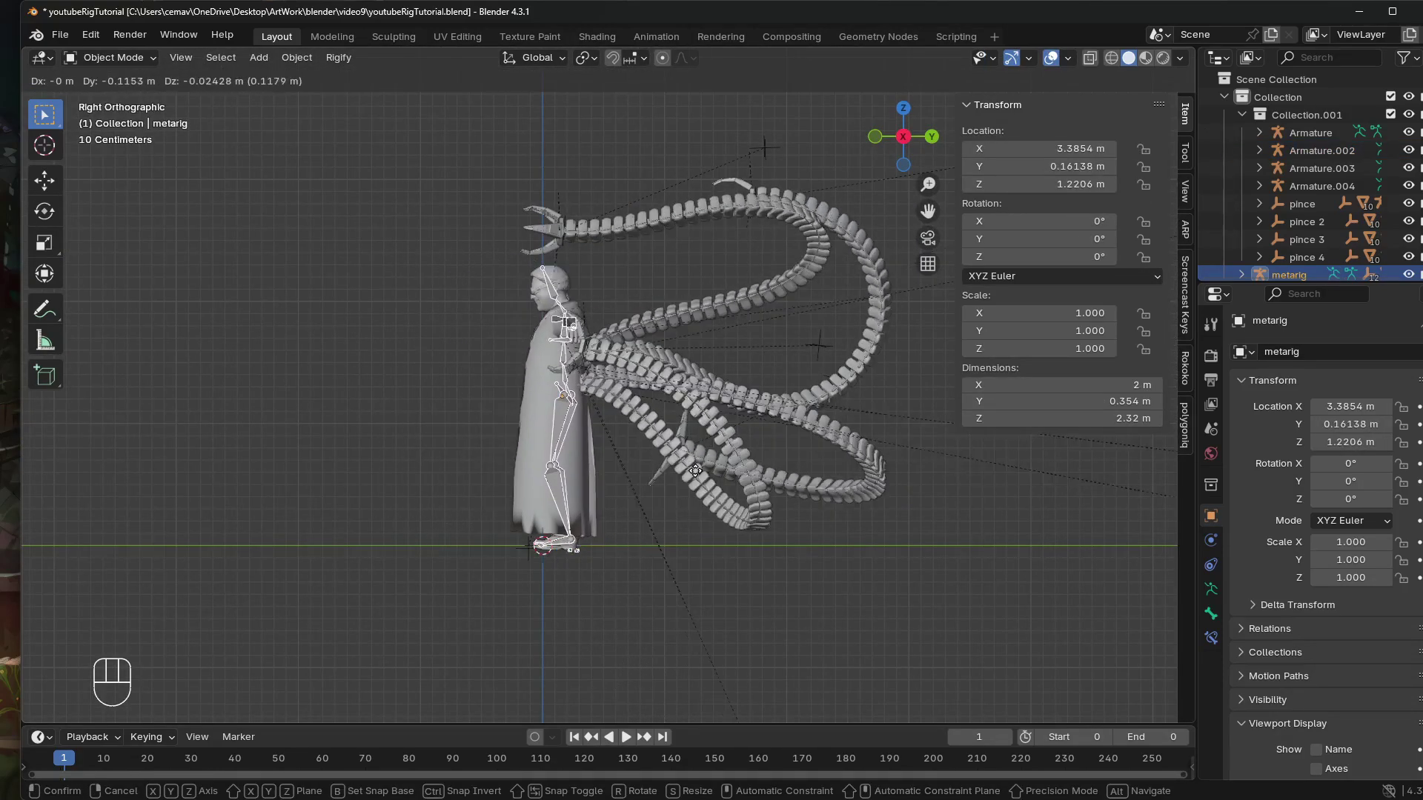
{"action": "key", "text": "Escape"}
{"action": "middle_click_drag", "start_coordinate": [695, 474], "coordinate": [744, 487]}
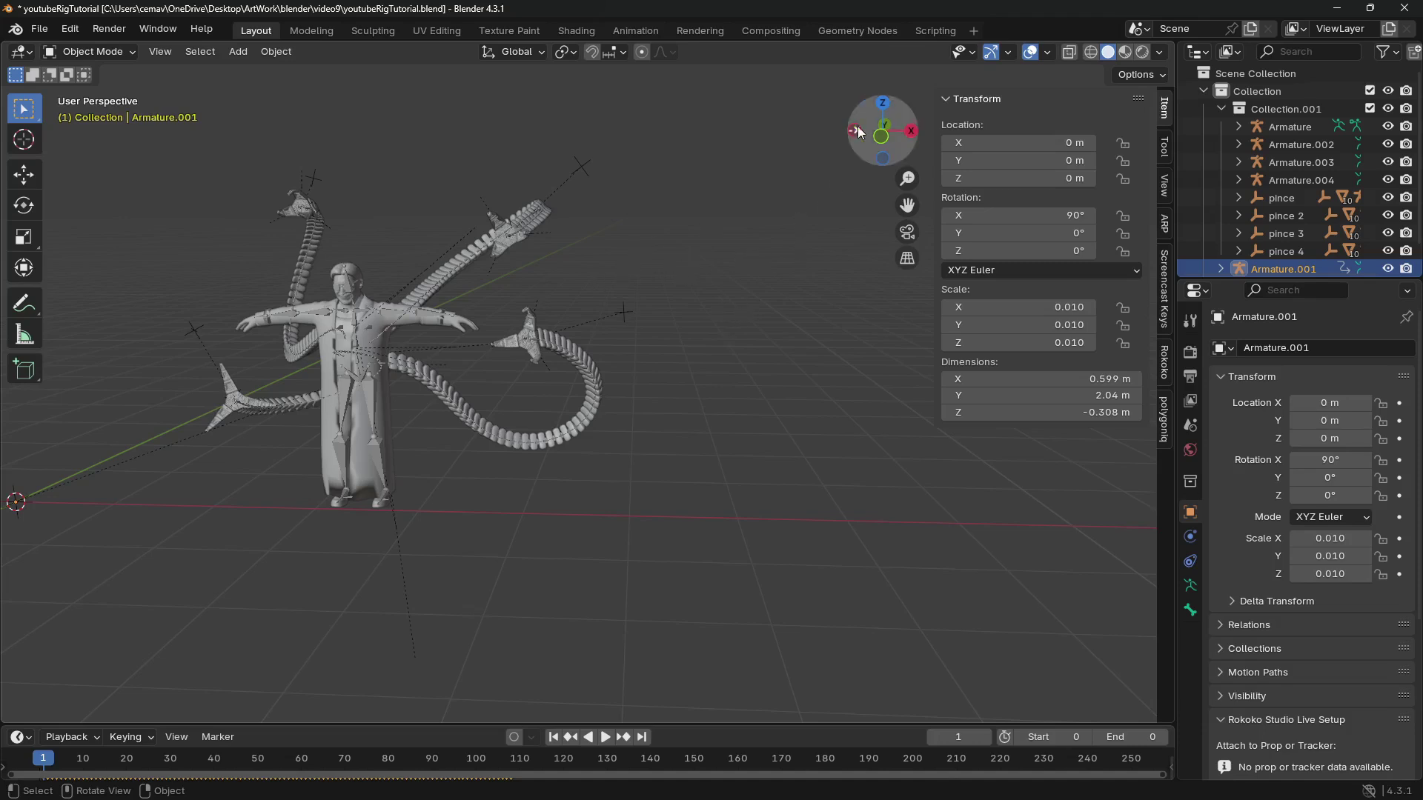
{"action": "scroll", "coordinate": [670, 303], "scroll_direction": "down", "scroll_amount": 4}
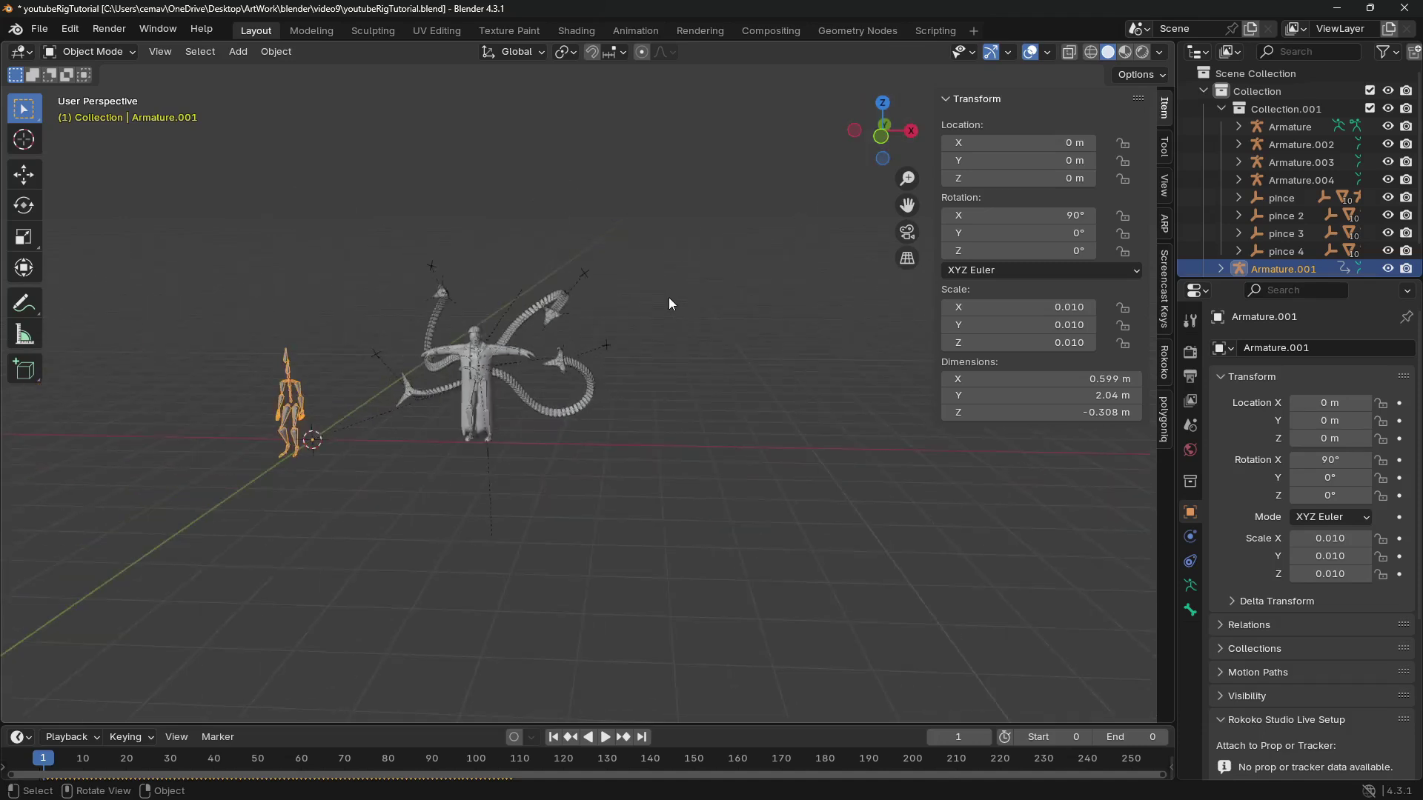
{"action": "left_click", "coordinate": [882, 136]}
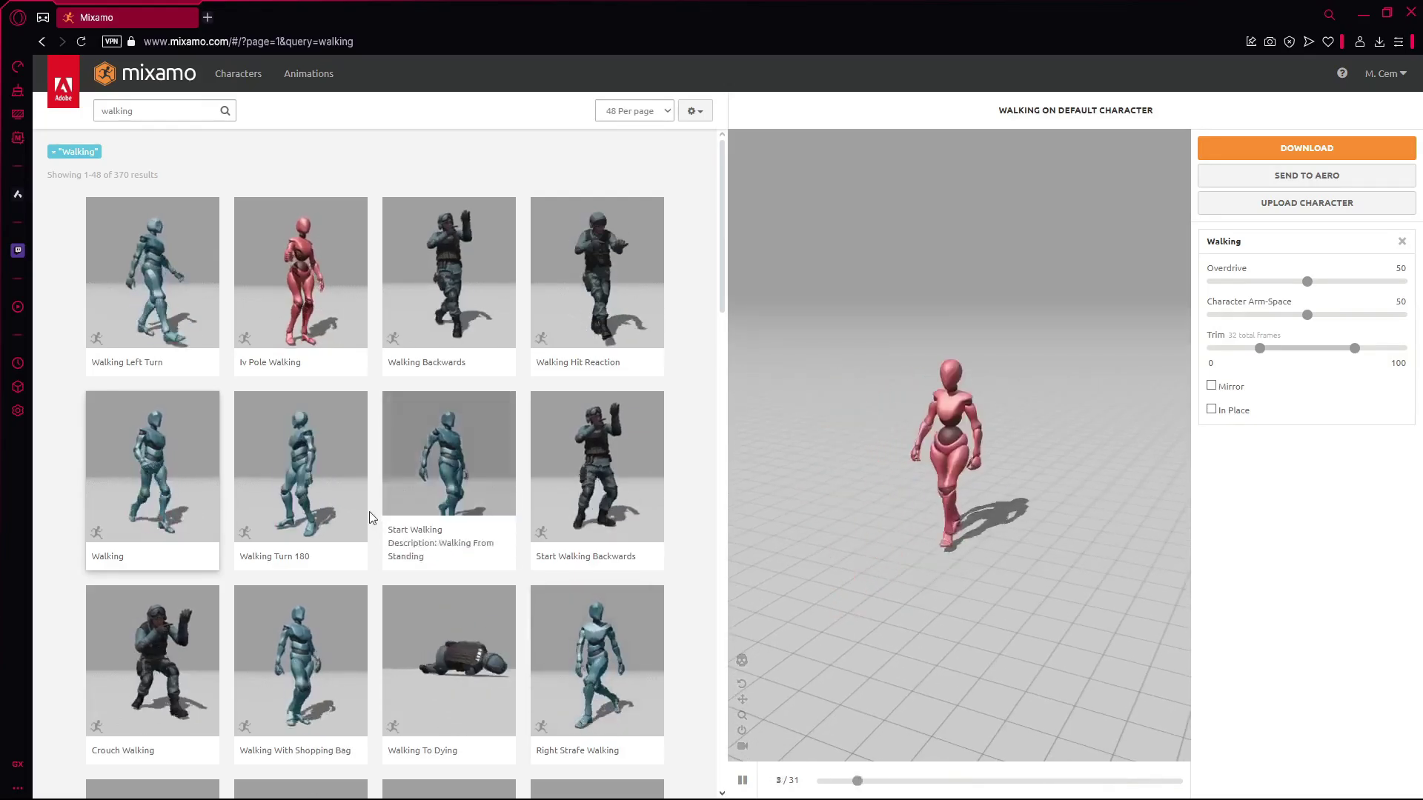
{"action": "scroll", "coordinate": [373, 517], "scroll_direction": "down", "scroll_amount": 3}
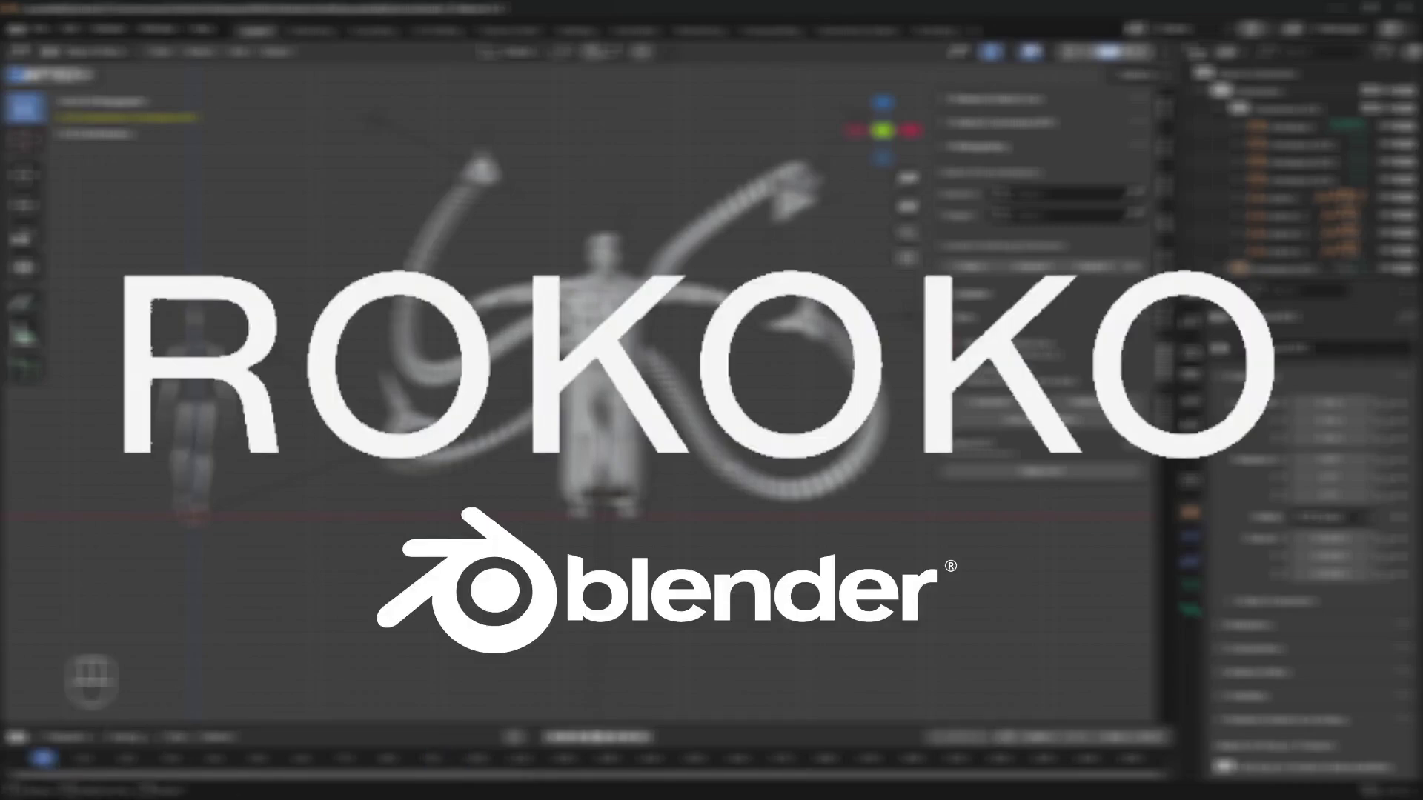
{"action": "middle_click_drag", "start_coordinate": [730, 483], "coordinate": [722, 489]}
{"action": "scroll", "coordinate": [723, 489], "scroll_direction": "down", "scroll_amount": 1}
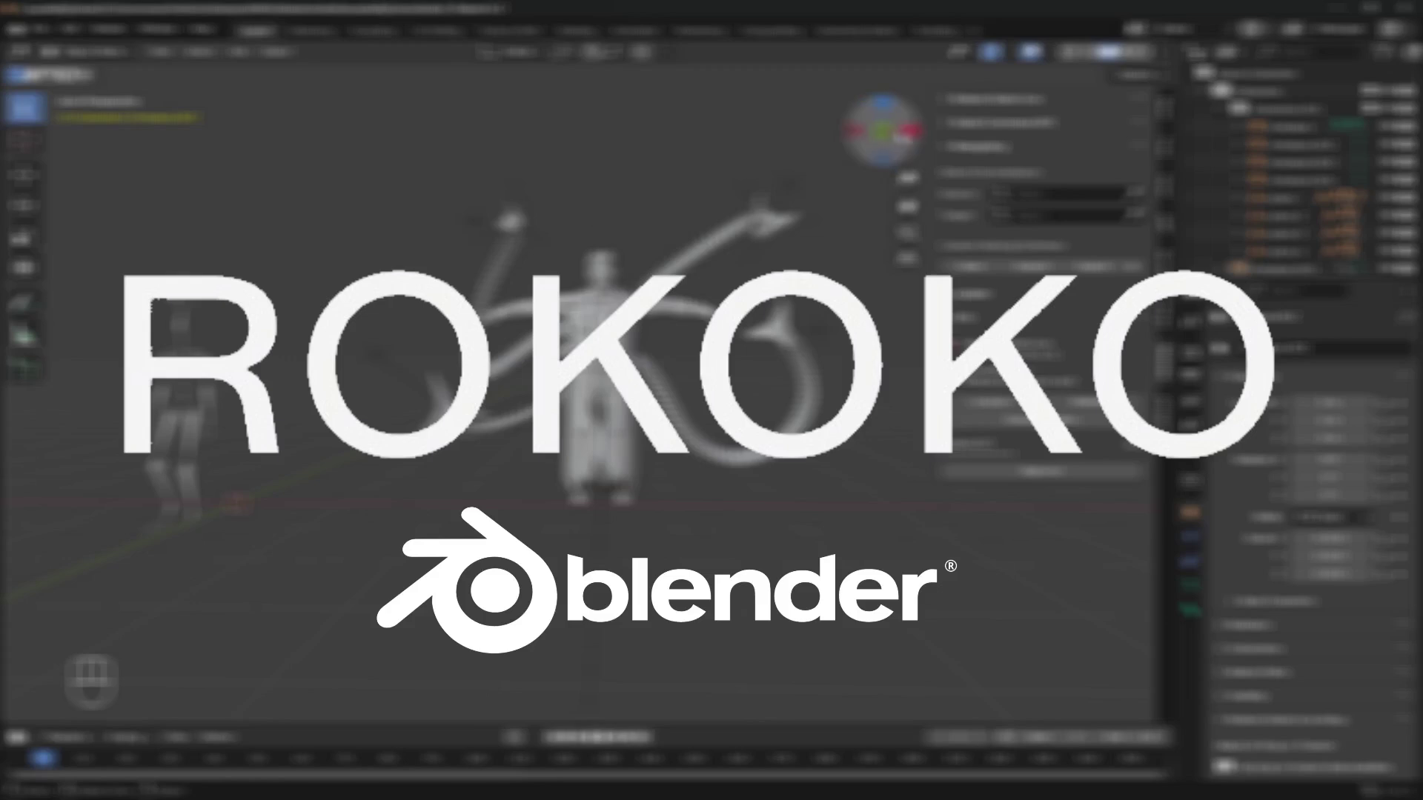
{"action": "left_click", "coordinate": [885, 136]}
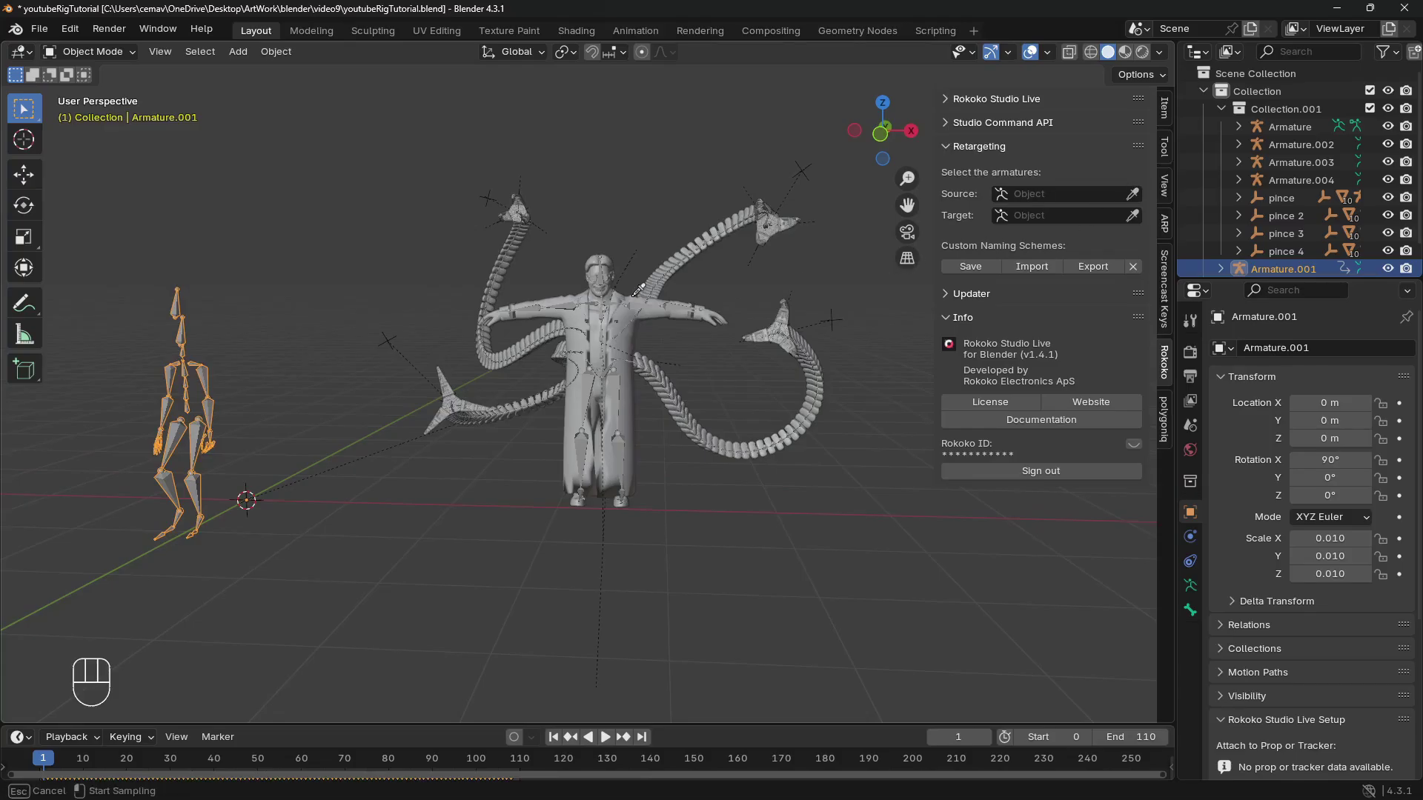
Set Armature.001 as the retargeting source and the metarig as the target, and build the bone list.
{"action": "left_click", "coordinate": [189, 328]}
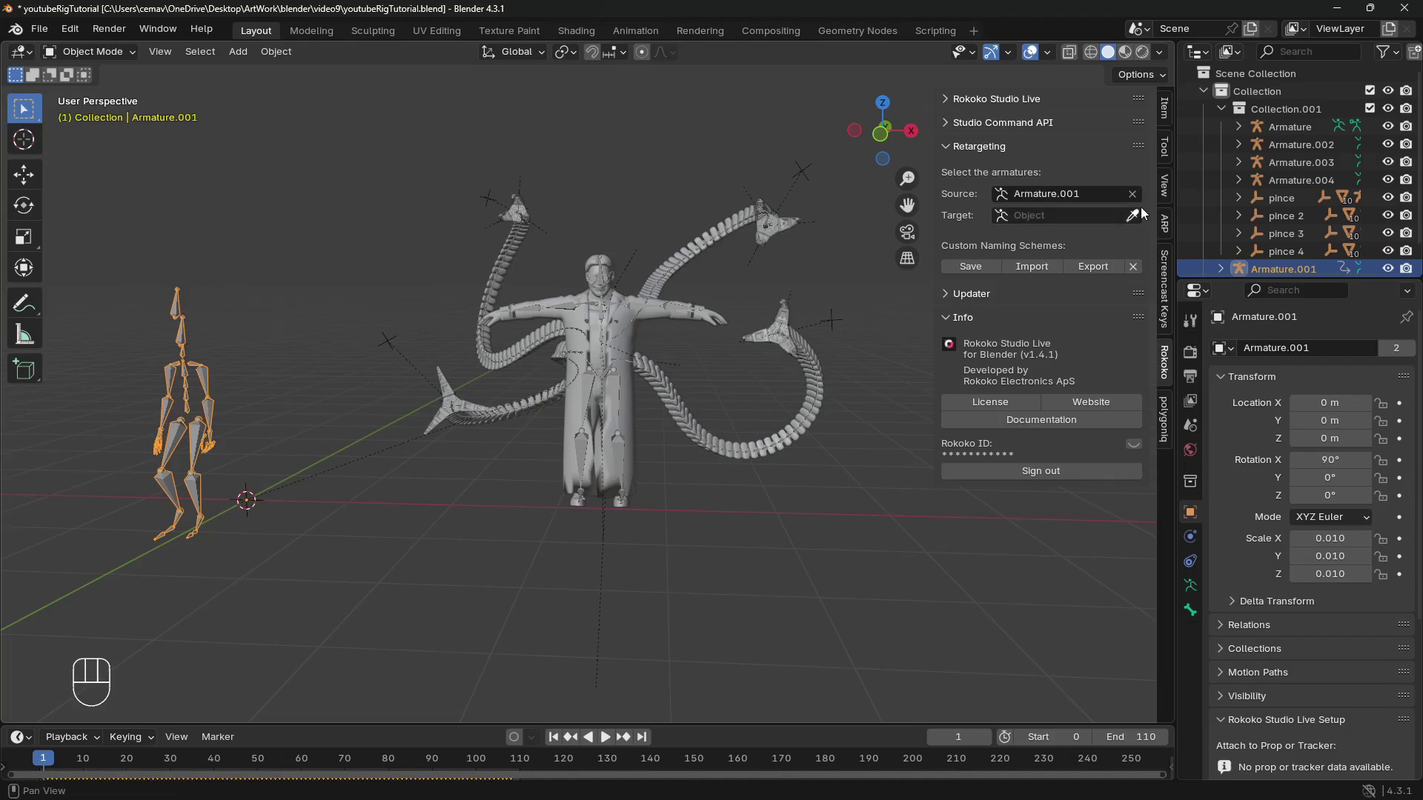
{"action": "left_click", "coordinate": [605, 282]}
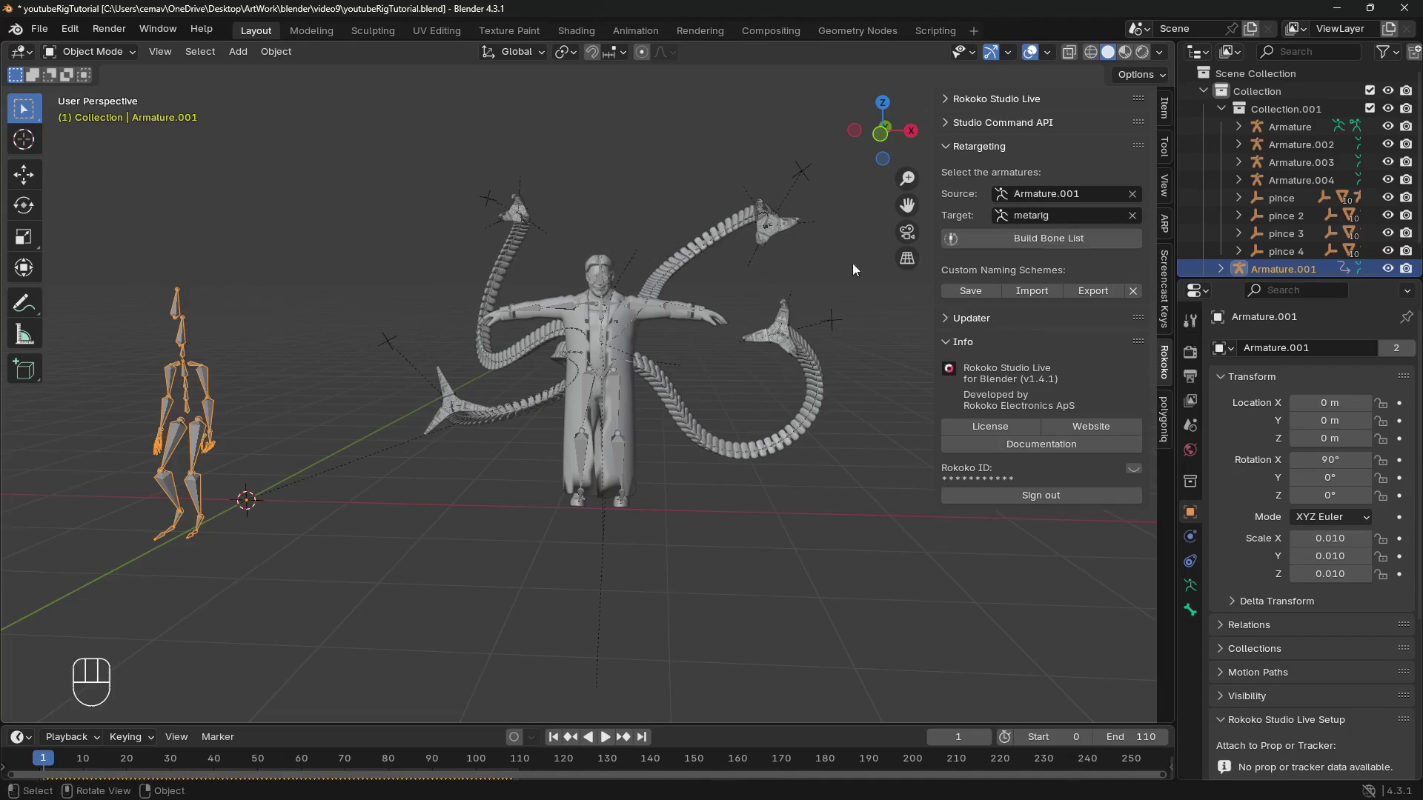
{"action": "left_click", "coordinate": [1038, 239]}
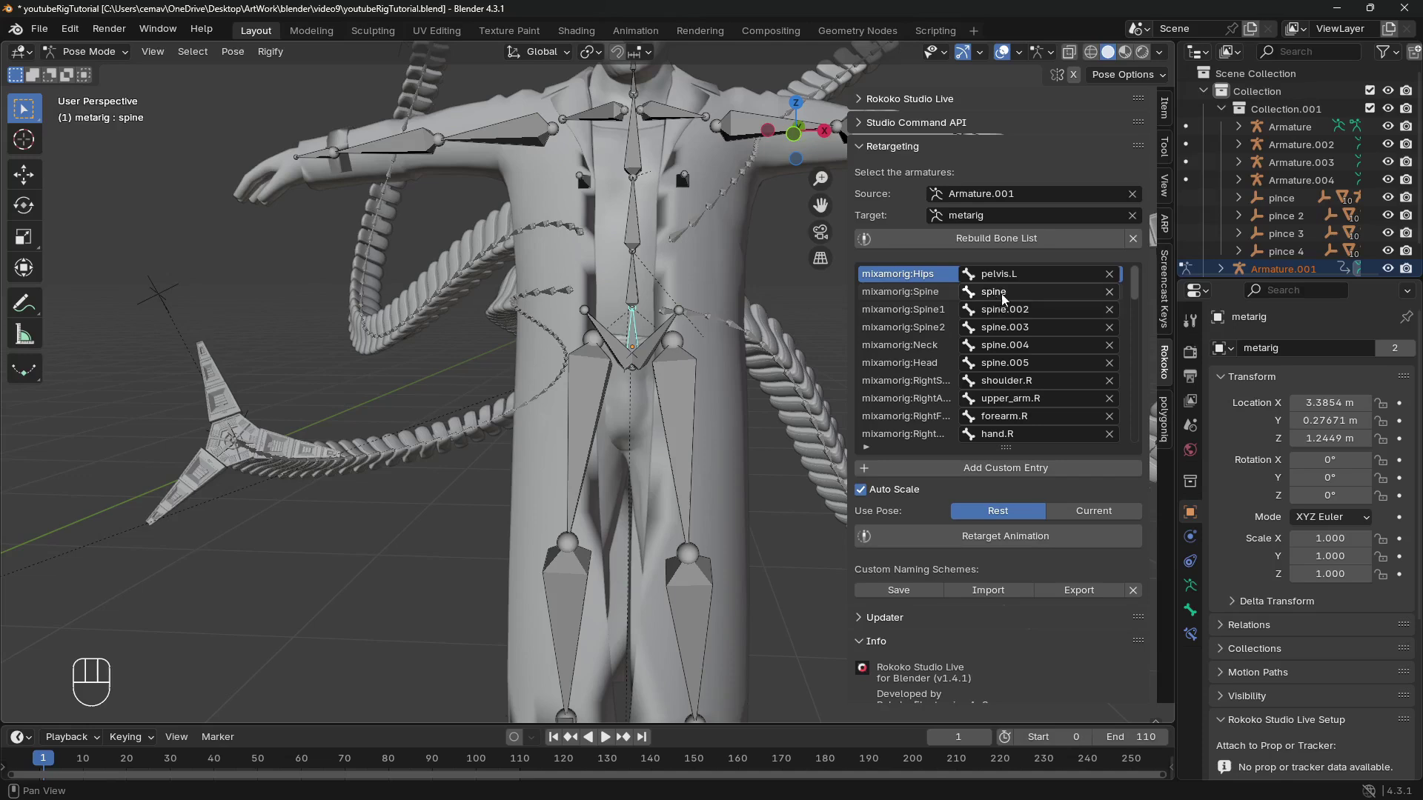
Map mixamorig:Hips to the spine bone, check the remaining bone pairs, and retarget the animation onto the metarig.
{"action": "left_click", "coordinate": [1005, 299]}
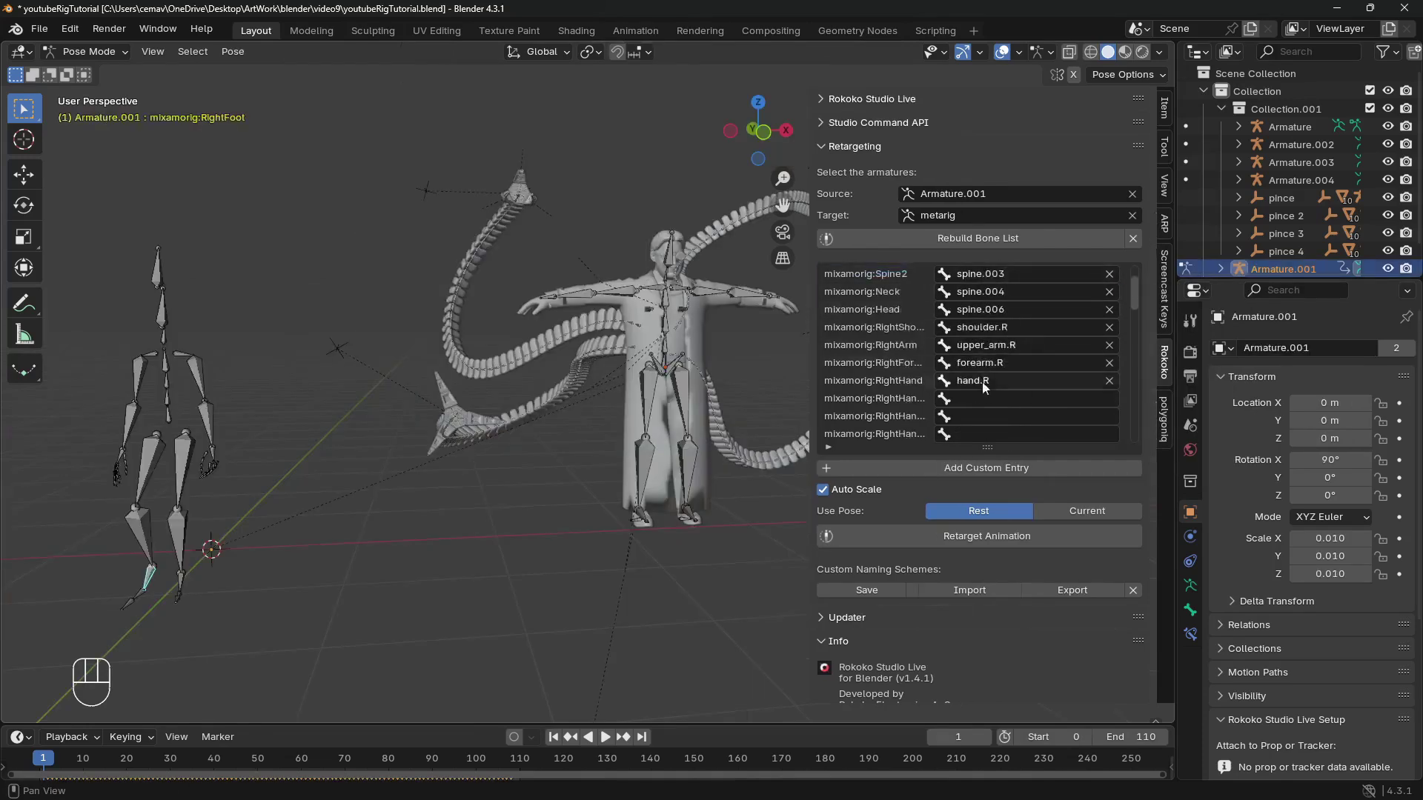
{"action": "scroll", "coordinate": [907, 488], "scroll_direction": "down", "scroll_amount": 3}
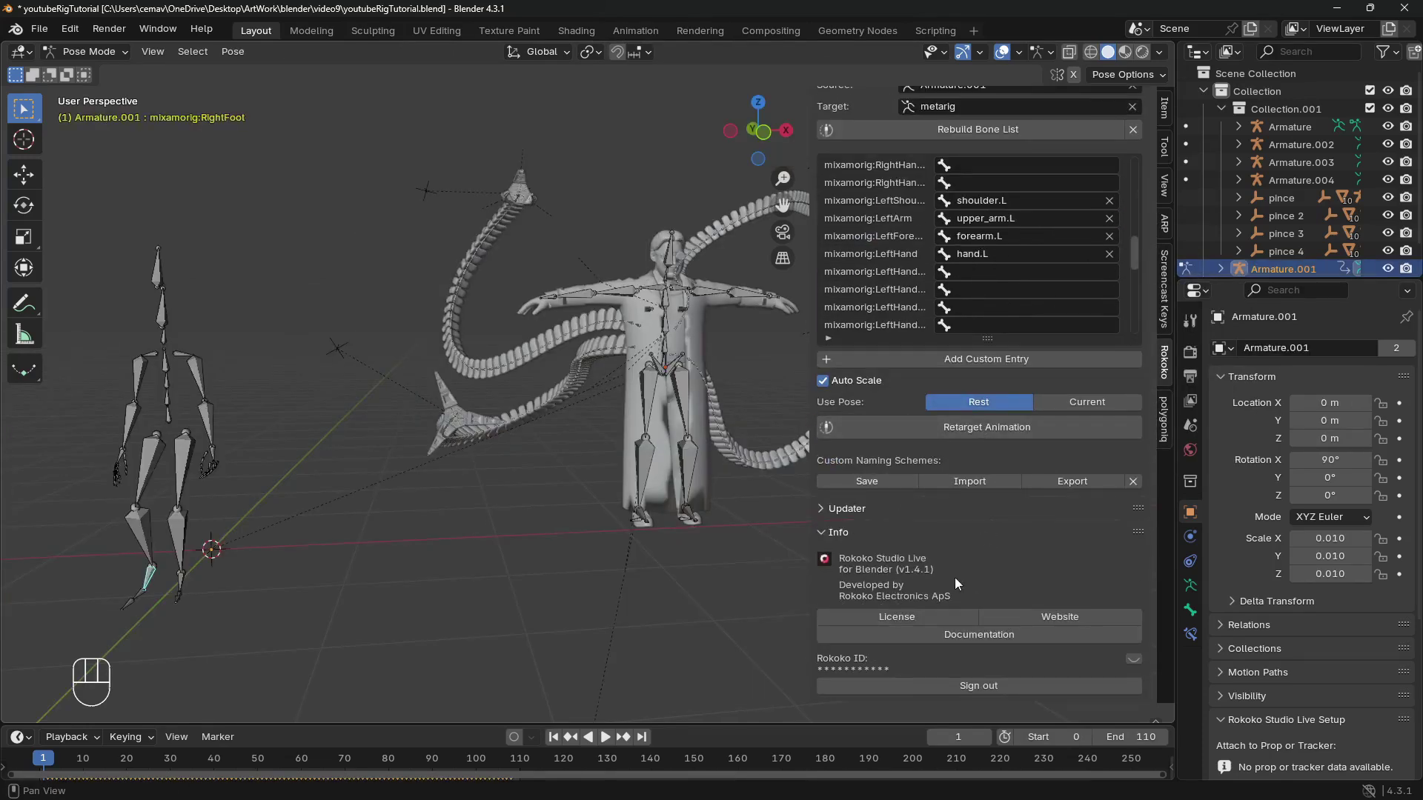
{"action": "scroll", "coordinate": [625, 519], "scroll_direction": "down", "scroll_amount": 1}
{"action": "middle_click_drag", "start_coordinate": [624, 519], "coordinate": [556, 501], "text": "shift"}
{"action": "left_click", "coordinate": [762, 132]}
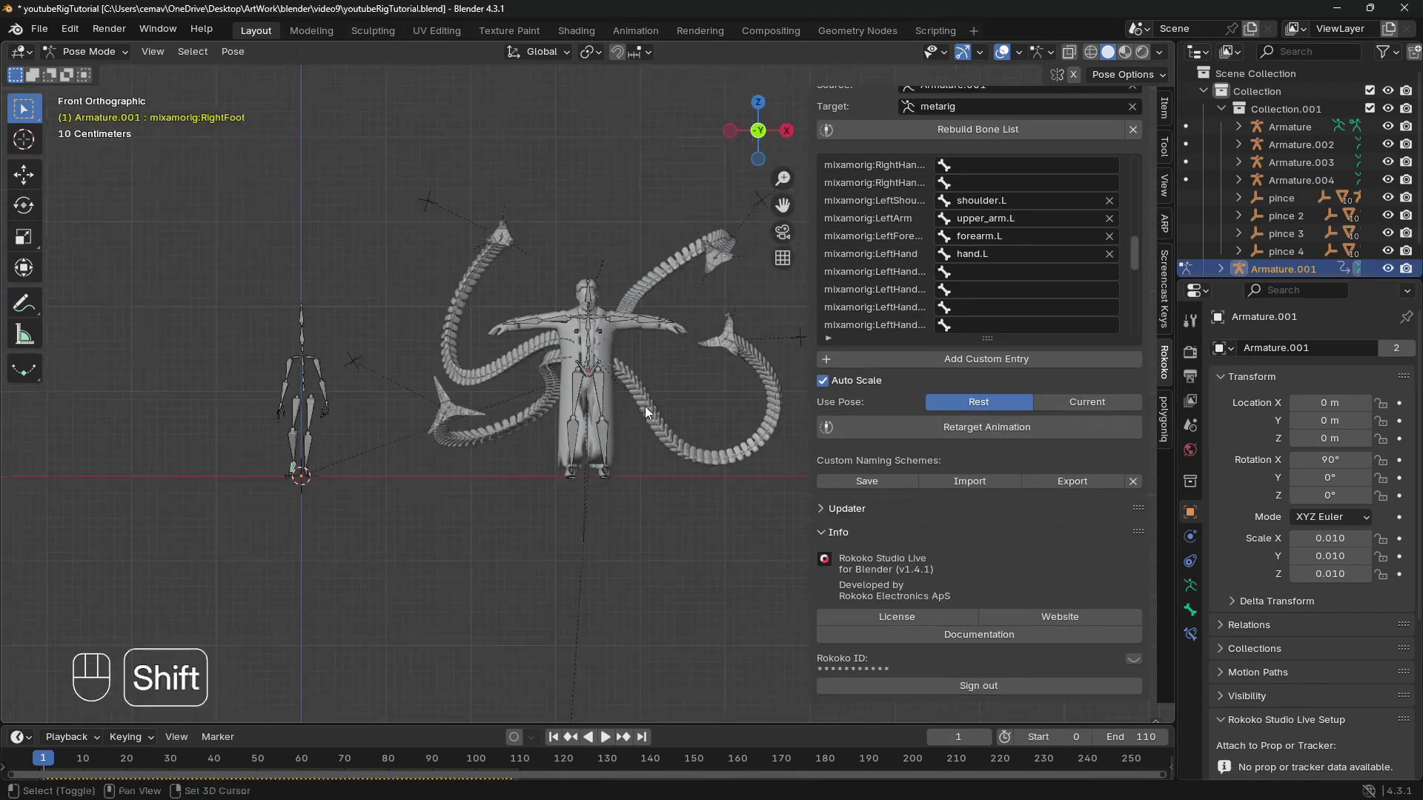
{"action": "middle_click_drag", "start_coordinate": [648, 409], "coordinate": [552, 403], "text": "shift"}
{"action": "scroll", "coordinate": [552, 403], "scroll_direction": "up", "scroll_amount": 1}
{"action": "scroll", "coordinate": [977, 512], "scroll_direction": "up", "scroll_amount": 3}
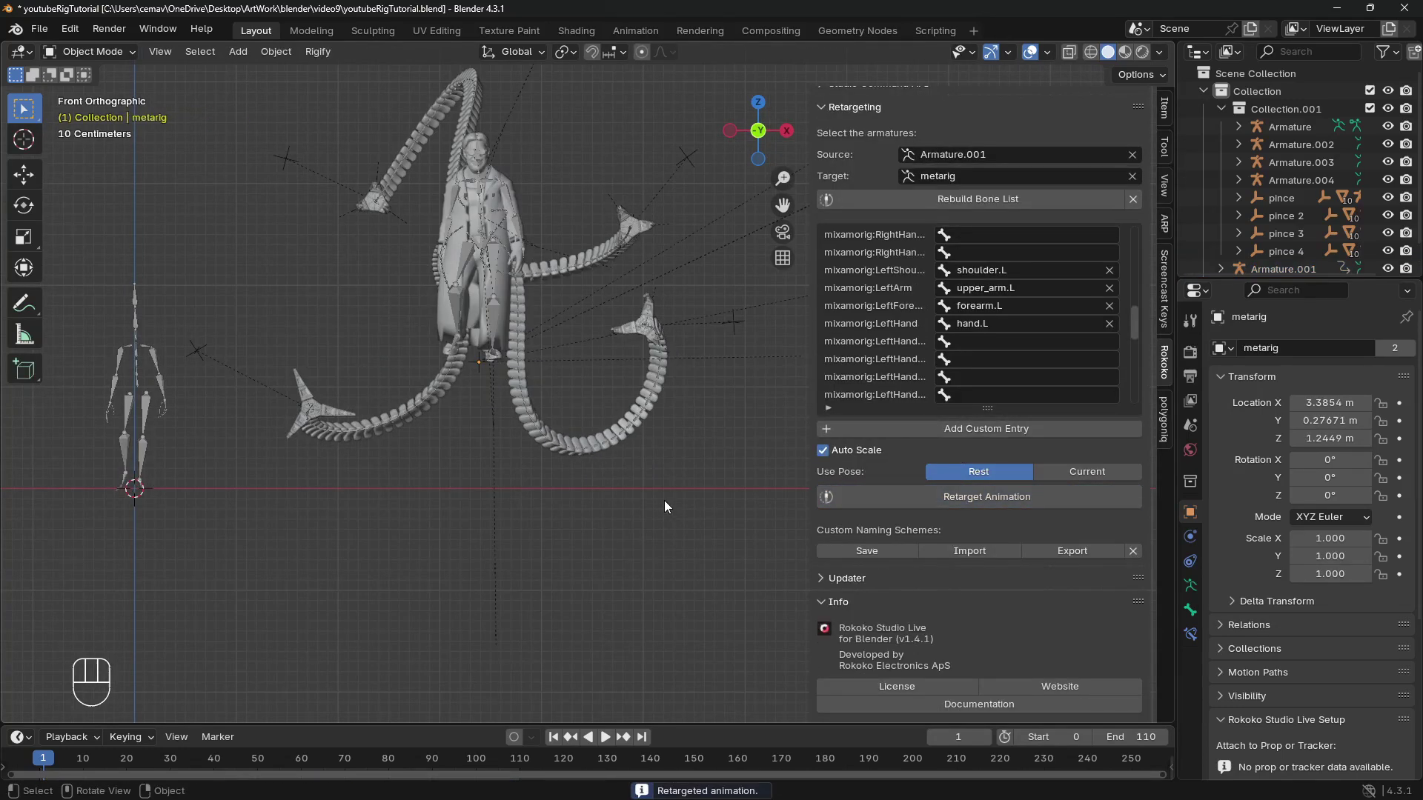
Play back the retargeted walk and inspect it from the front and the side.
{"action": "key", "text": "space"}
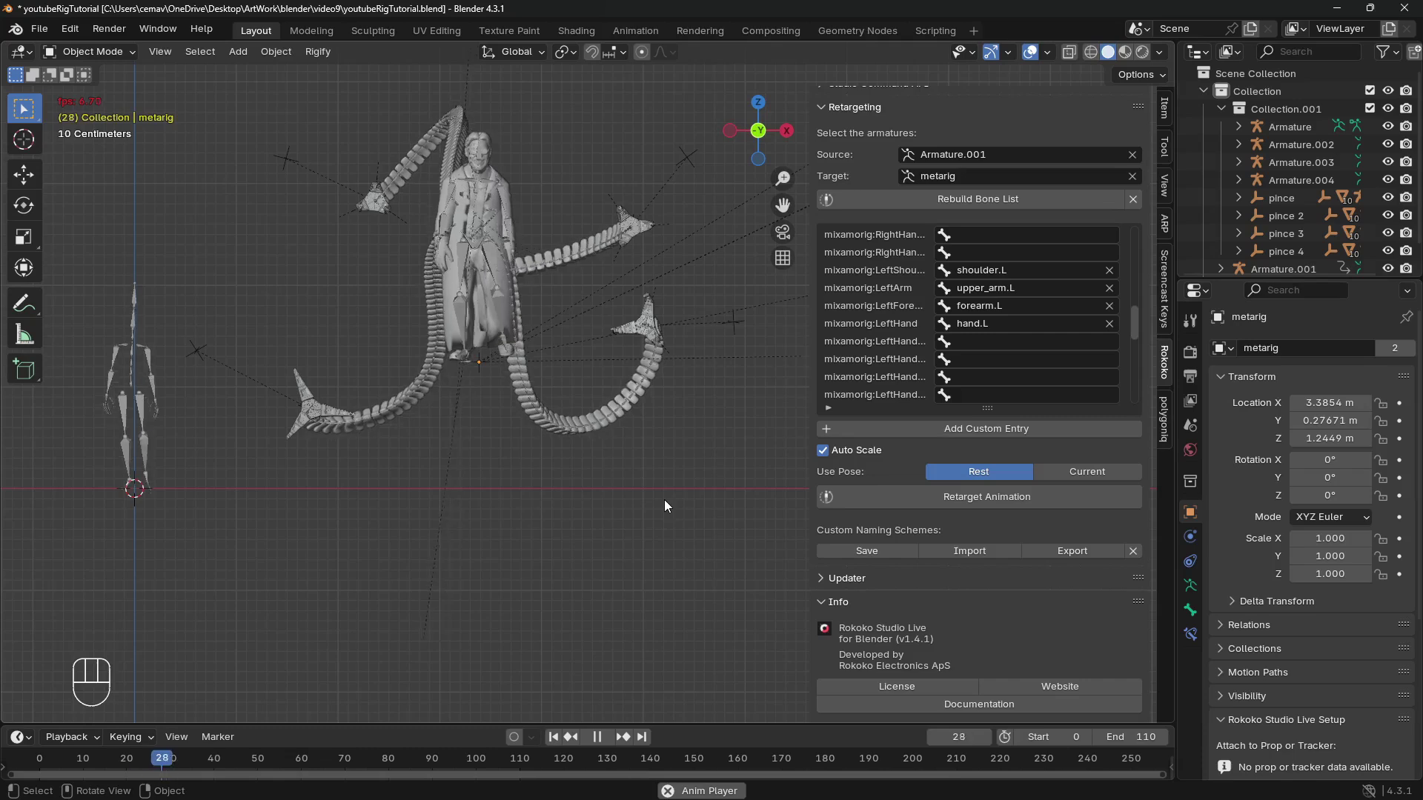
{"action": "key", "text": "space"}
{"action": "left_click", "coordinate": [787, 132]}
{"action": "key", "text": "space"}
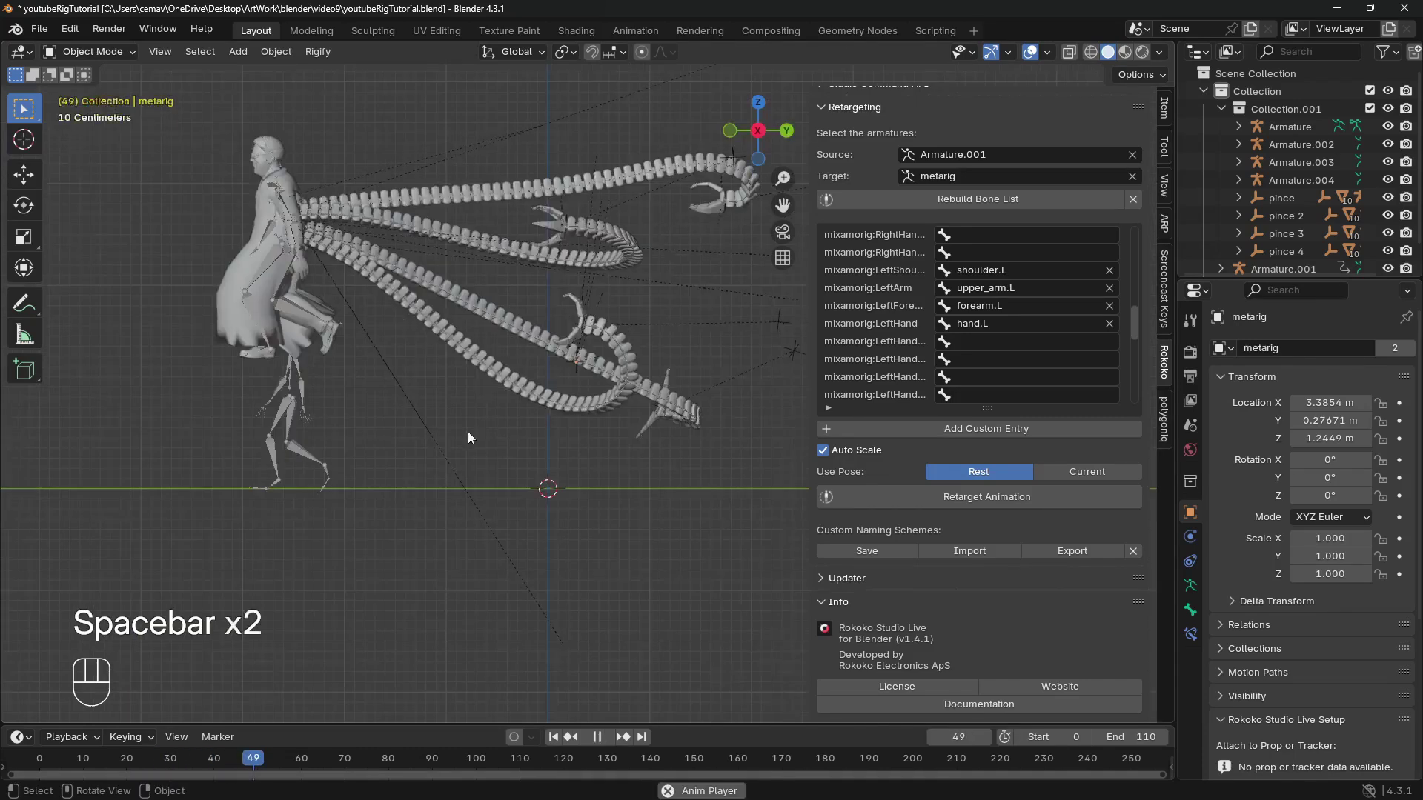
{"action": "scroll", "coordinate": [232, 755], "scroll_direction": "down", "scroll_amount": 1}
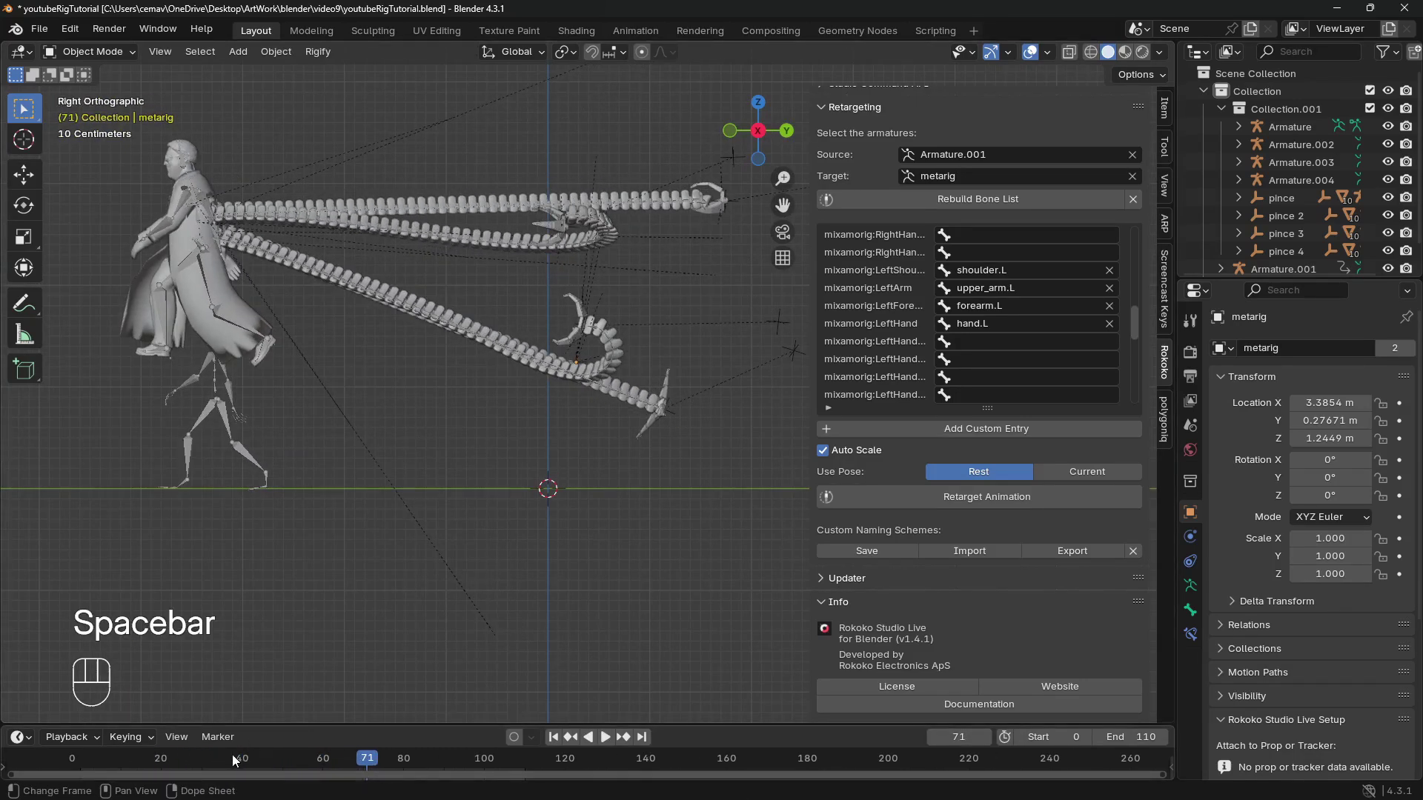
{"action": "left_click", "coordinate": [83, 756]}
{"action": "key", "text": "space"}
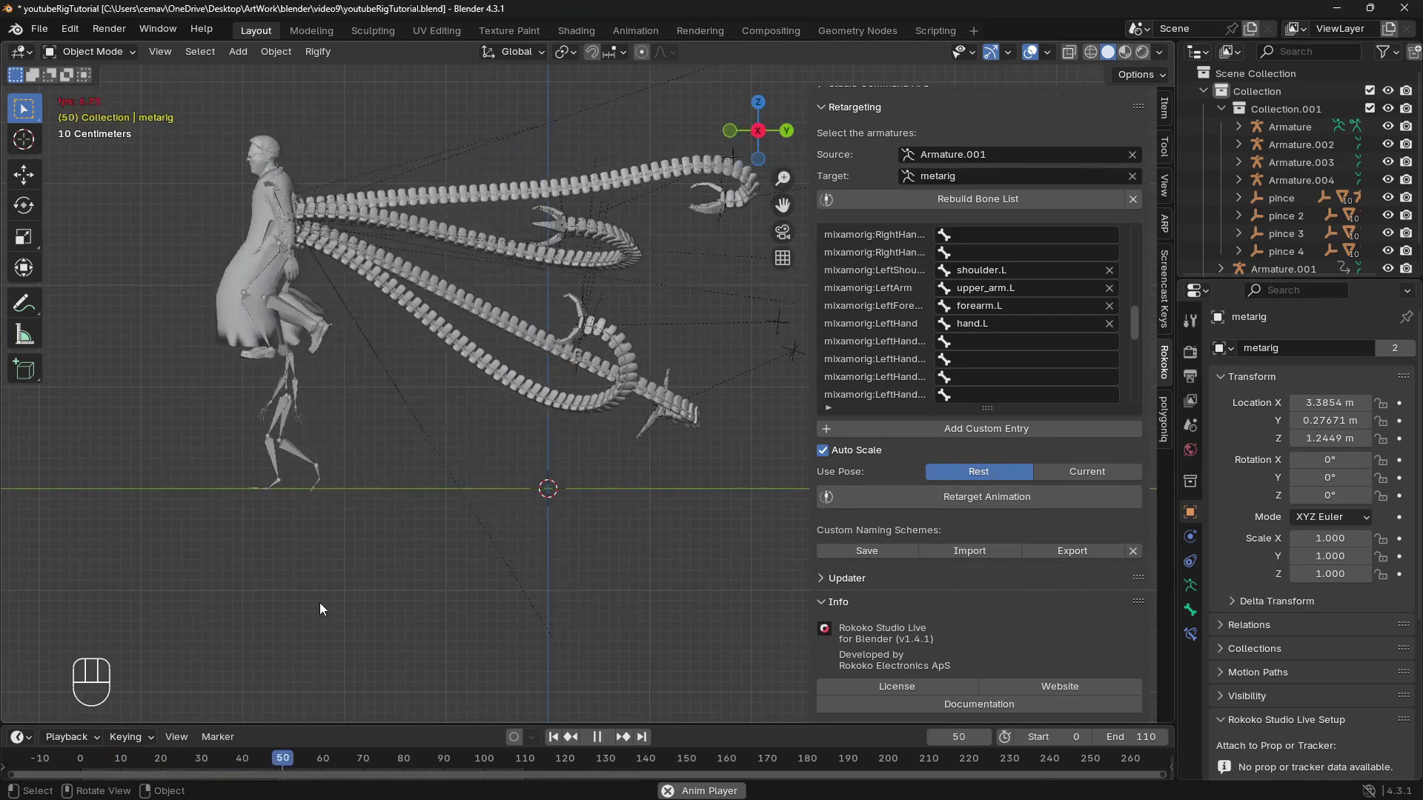
{"action": "key", "text": "space"}
Show the scene in Material Preview shading, enlarge the timeline, and replay the walk while orbiting around the character.
{"action": "scroll", "coordinate": [229, 524], "scroll_direction": "down", "scroll_amount": 2}
{"action": "scroll", "coordinate": [228, 523], "scroll_direction": "up", "scroll_amount": 1}
{"action": "mouse_move", "coordinate": [191, 485]}
{"action": "middle_mouse_down", "text": "shift"}
{"action": "mouse_move", "coordinate": [362, 539]}
{"action": "mouse_move", "coordinate": [350, 474]}
{"action": "mouse_move", "coordinate": [660, 478]}
{"action": "mouse_move", "coordinate": [463, 487]}
{"action": "mouse_move", "coordinate": [461, 470]}
{"action": "mouse_move", "coordinate": [496, 500]}
{"action": "mouse_move", "coordinate": [294, 495]}
{"action": "mouse_move", "coordinate": [334, 606]}
{"action": "middle_mouse_up", "text": "shift"}
{"action": "scroll", "coordinate": [461, 470], "scroll_direction": "up", "scroll_amount": 3}
{"action": "left_click", "coordinate": [1125, 52]}
{"action": "left_click_drag", "start_coordinate": [363, 661], "coordinate": [362, 649]}
{"action": "key", "text": "space"}
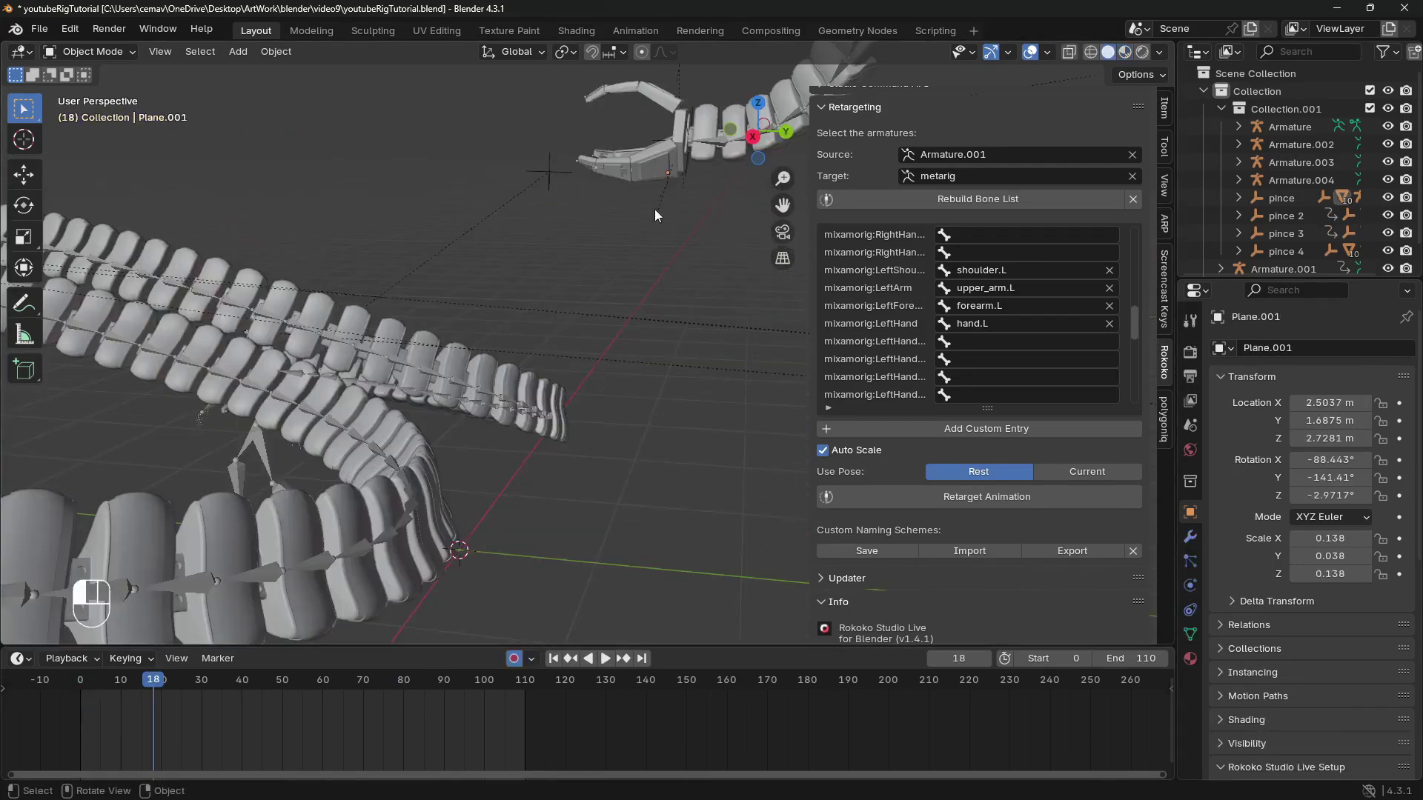
{"action": "middle_click_drag", "start_coordinate": [655, 209], "coordinate": [505, 224]}
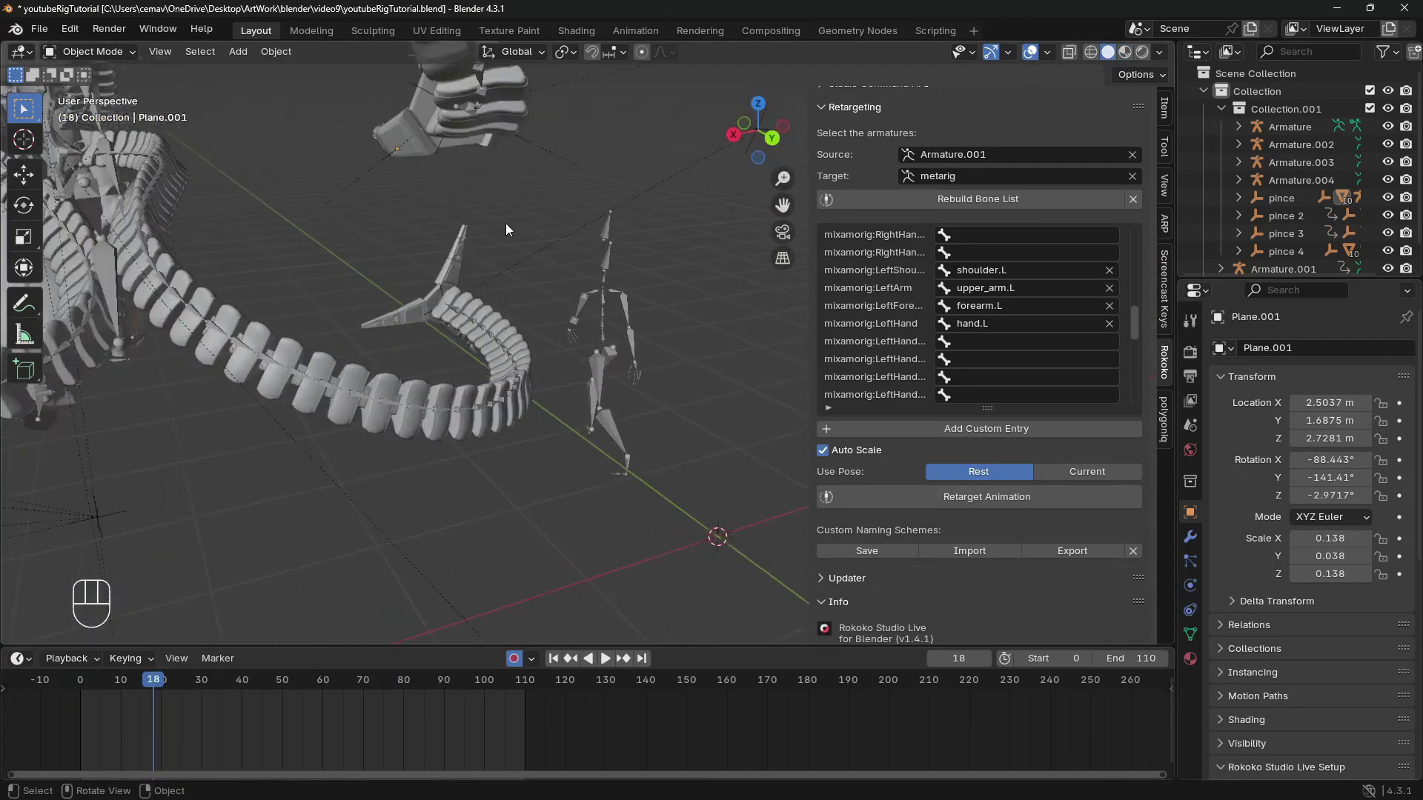
Select the pince empty of the upper tentacle and insert a keyframe for it at frame 0.
{"action": "left_click", "coordinate": [411, 82]}
{"action": "key", "text": "KP_Decimal"}
{"action": "middle_click_drag", "start_coordinate": [364, 234], "coordinate": [239, 225]}
{"action": "left_click", "coordinate": [783, 135]}
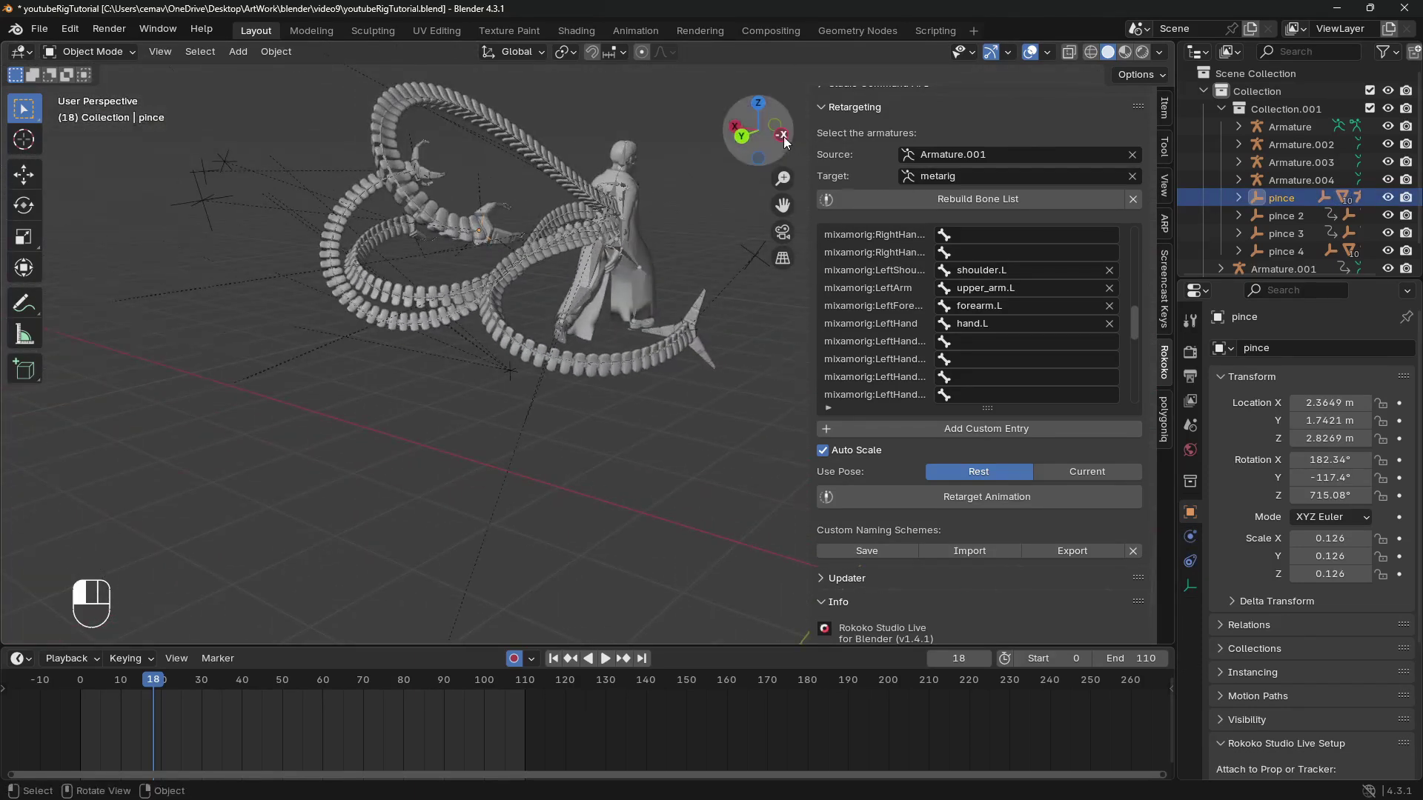
{"action": "middle_click_drag", "start_coordinate": [692, 317], "coordinate": [469, 301], "text": "shift"}
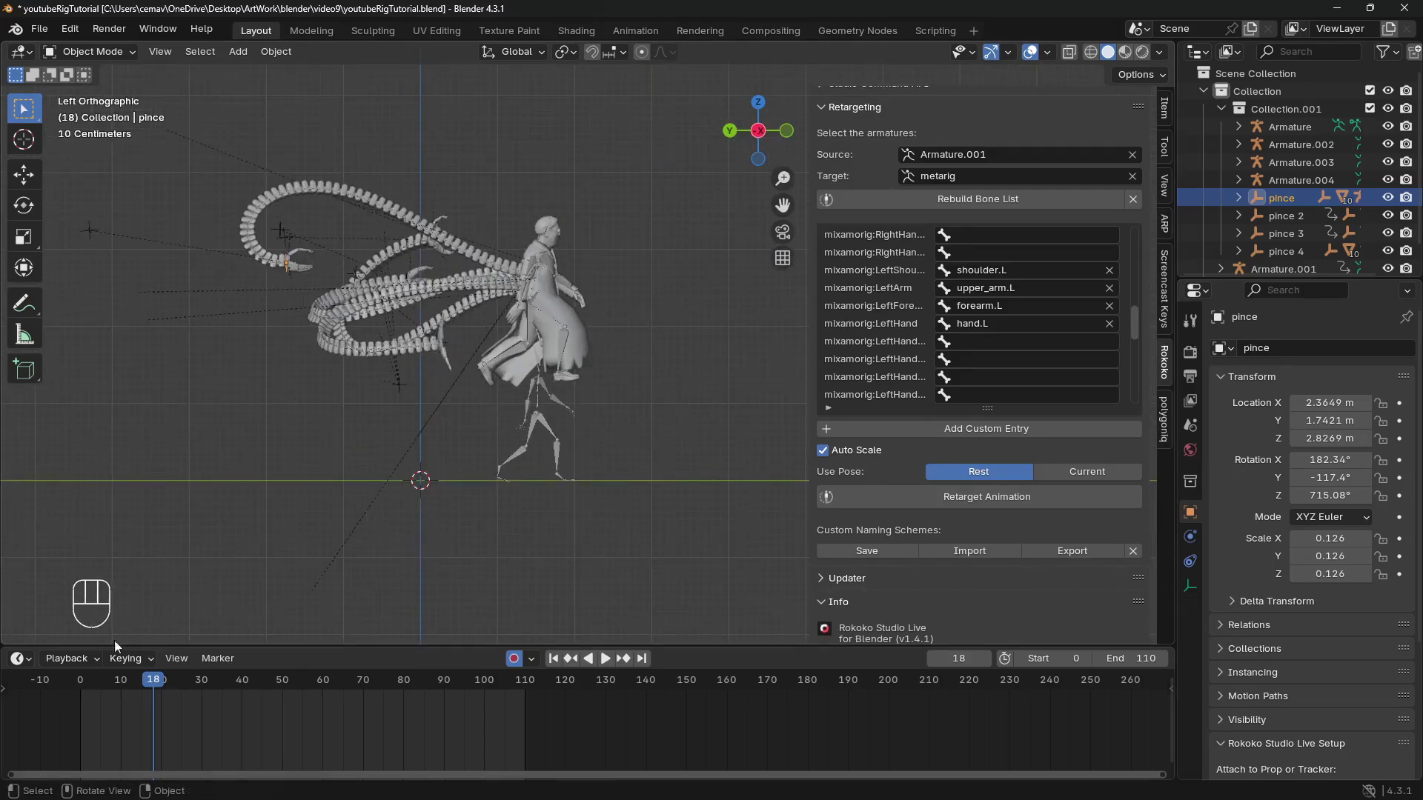
{"action": "left_click", "coordinate": [81, 687]}
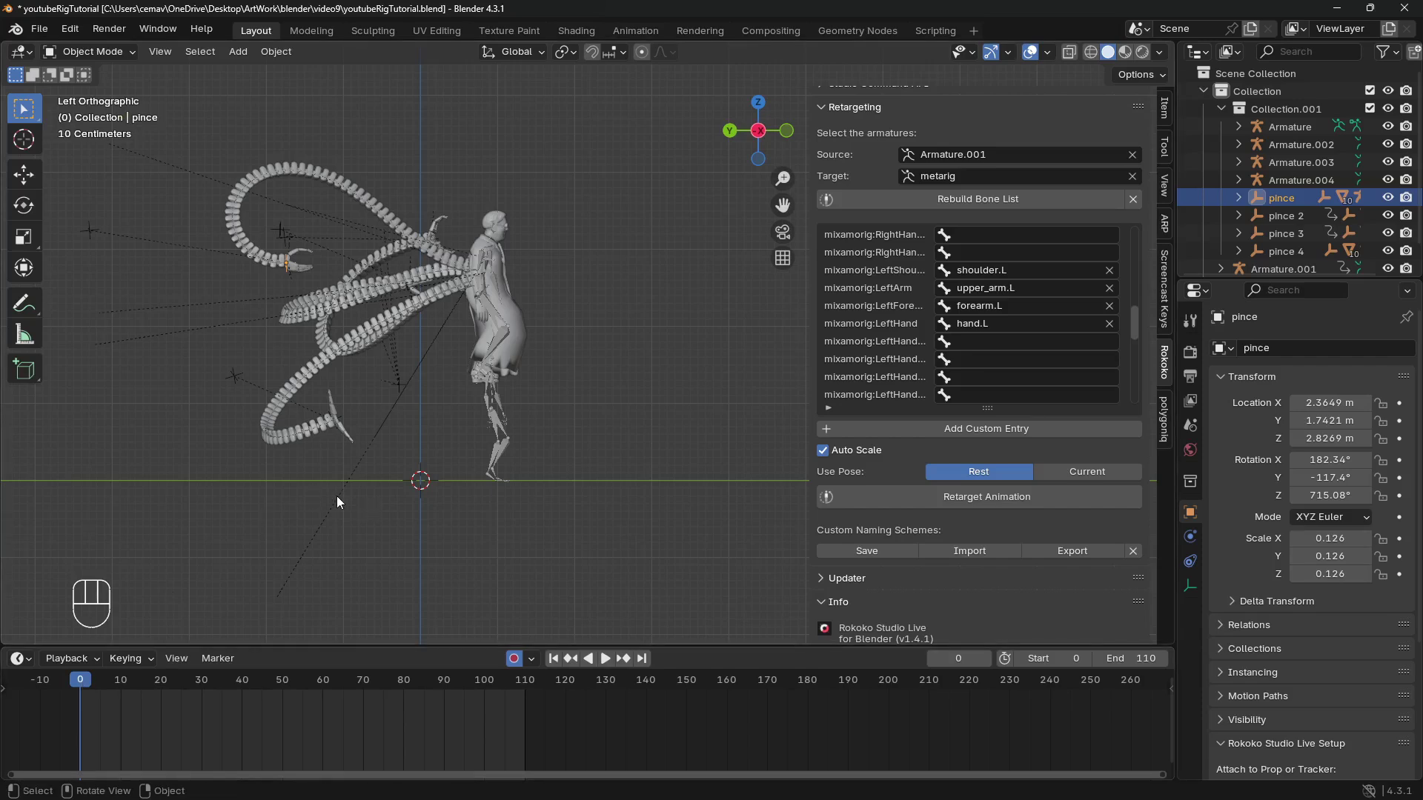
{"action": "key", "text": "i"}
At frame 22, auto-key the pince empty moved about 4.4 m forward past the character's head and rotated to tilt its claw.
{"action": "left_click_drag", "start_coordinate": [81, 687], "coordinate": [171, 684]}
{"action": "key", "text": "g"}
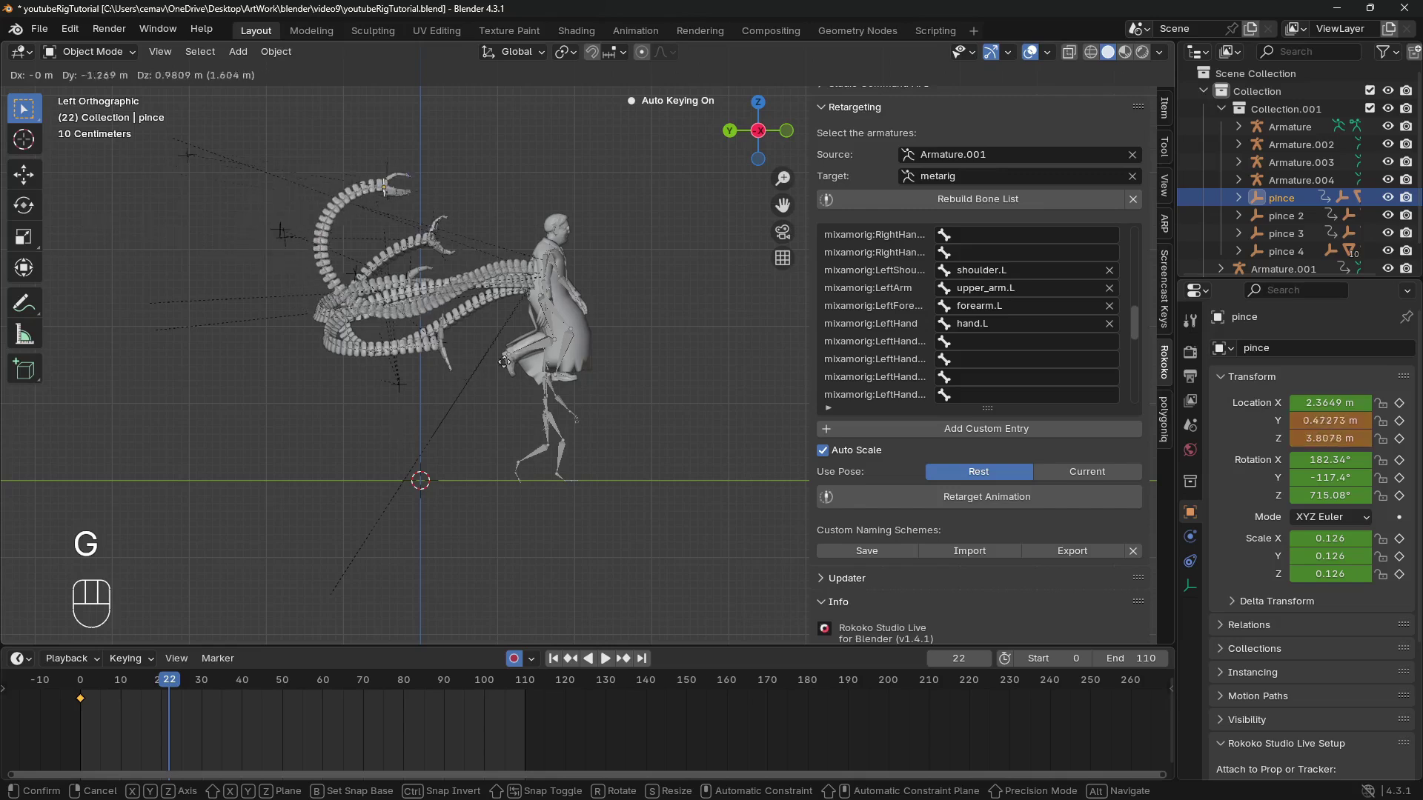
{"action": "left_click", "coordinate": [733, 382]}
{"action": "key", "text": "r"}
{"action": "left_click", "coordinate": [657, 461]}
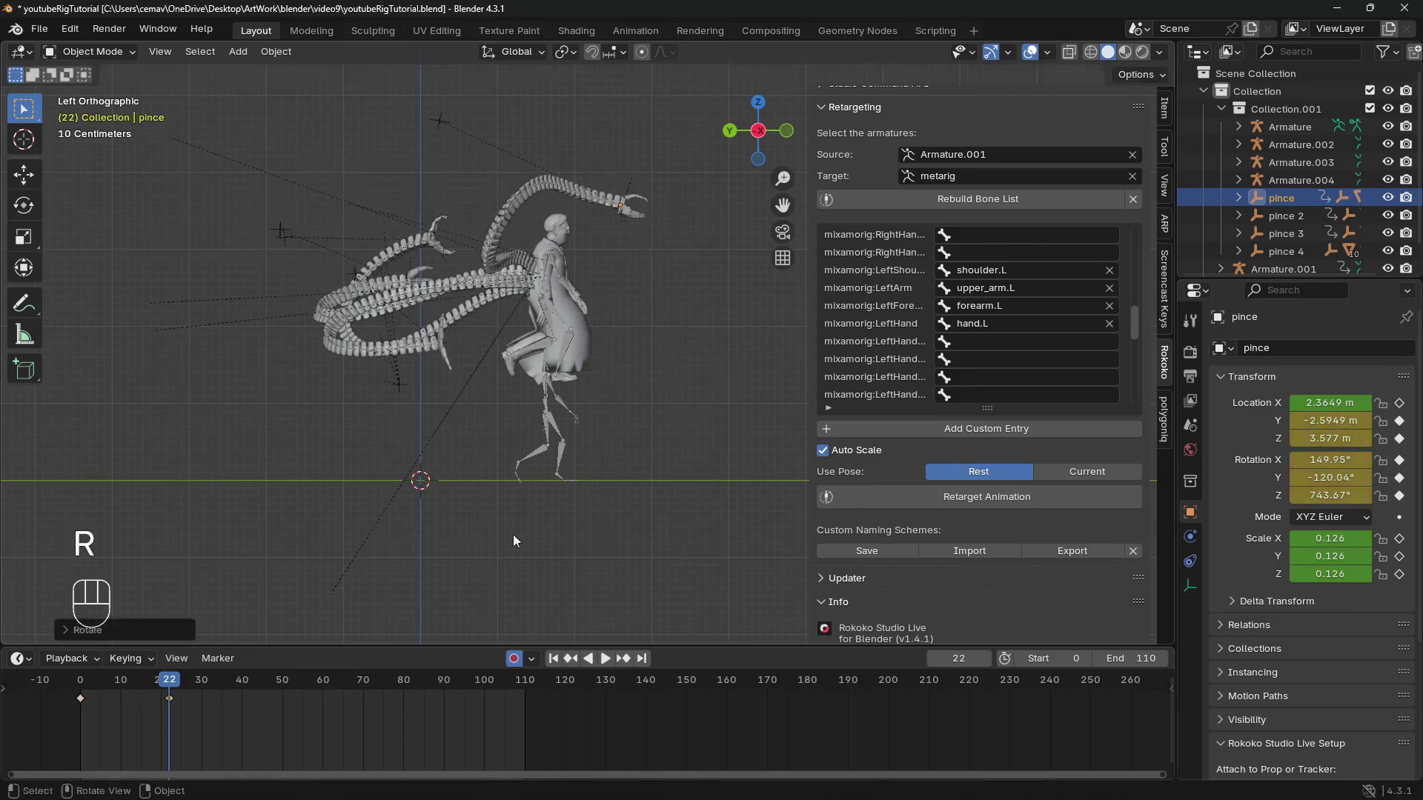
Play and scrub the animation from frame 0 to review how the tentacle swings over the character.
{"action": "left_click", "coordinate": [80, 685]}
{"action": "key", "text": "space"}
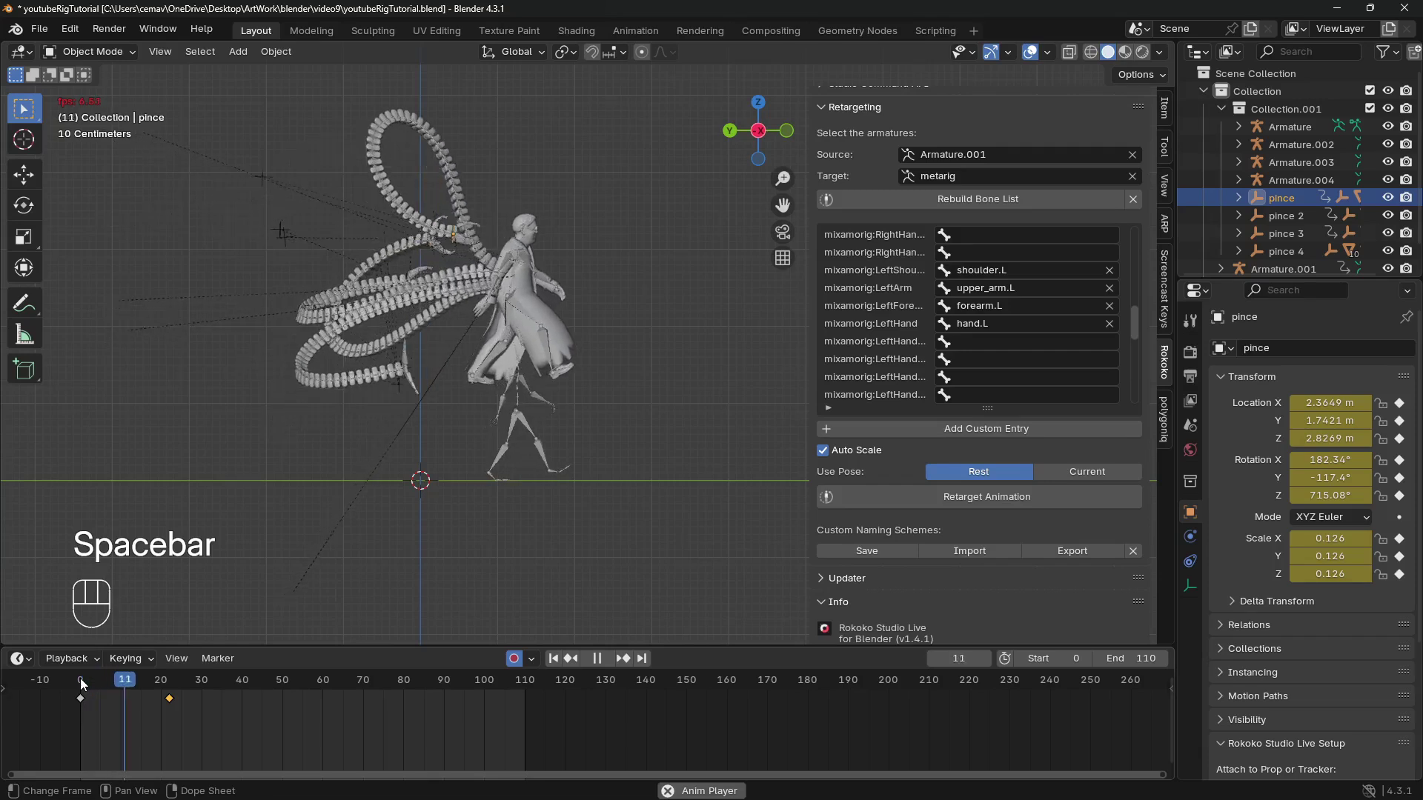
{"action": "key", "text": "space"}
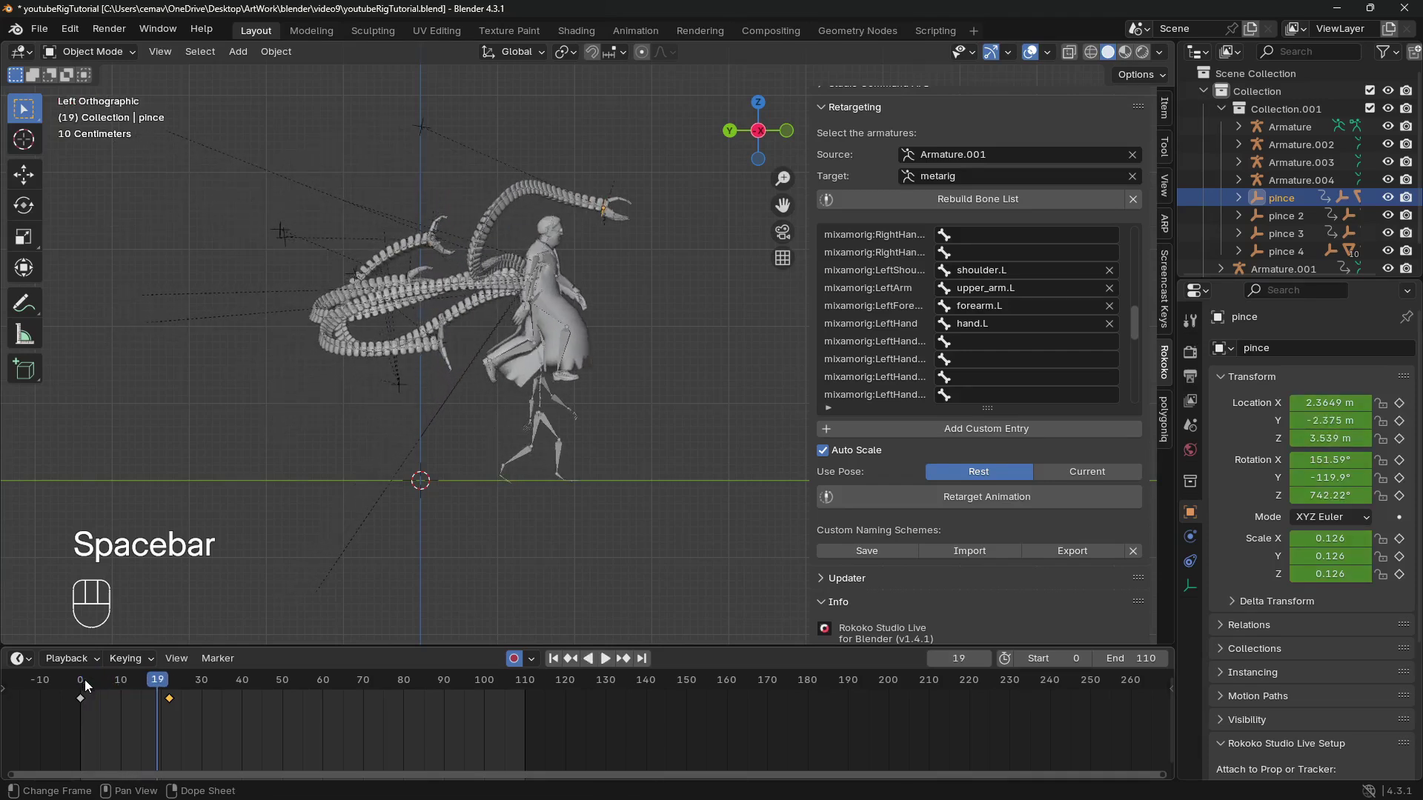
{"action": "left_click_drag", "start_coordinate": [123, 683], "coordinate": [129, 687]}
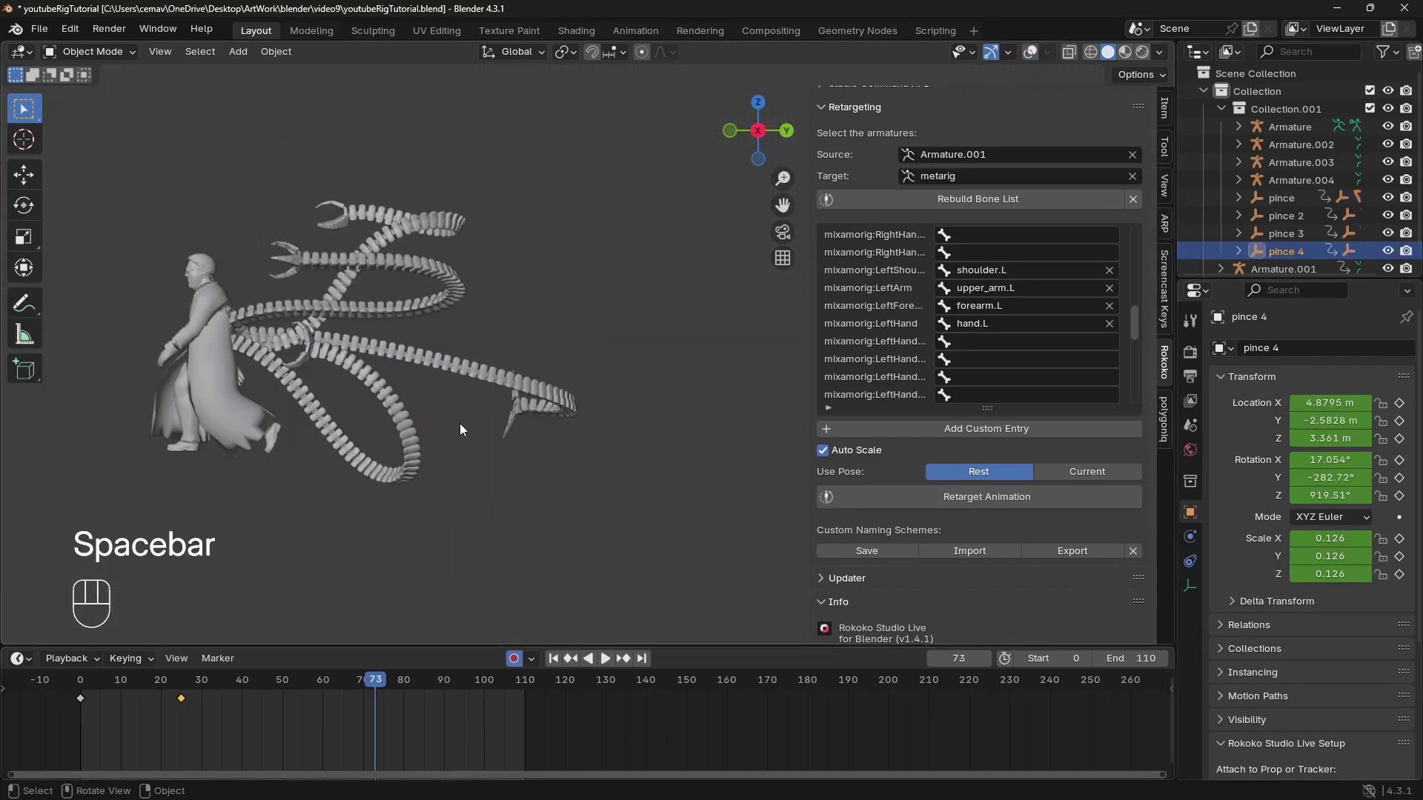
Scrub to frame 20 and examine the character with its animated tentacles from the front.
{"action": "left_click_drag", "start_coordinate": [105, 682], "coordinate": [162, 704]}
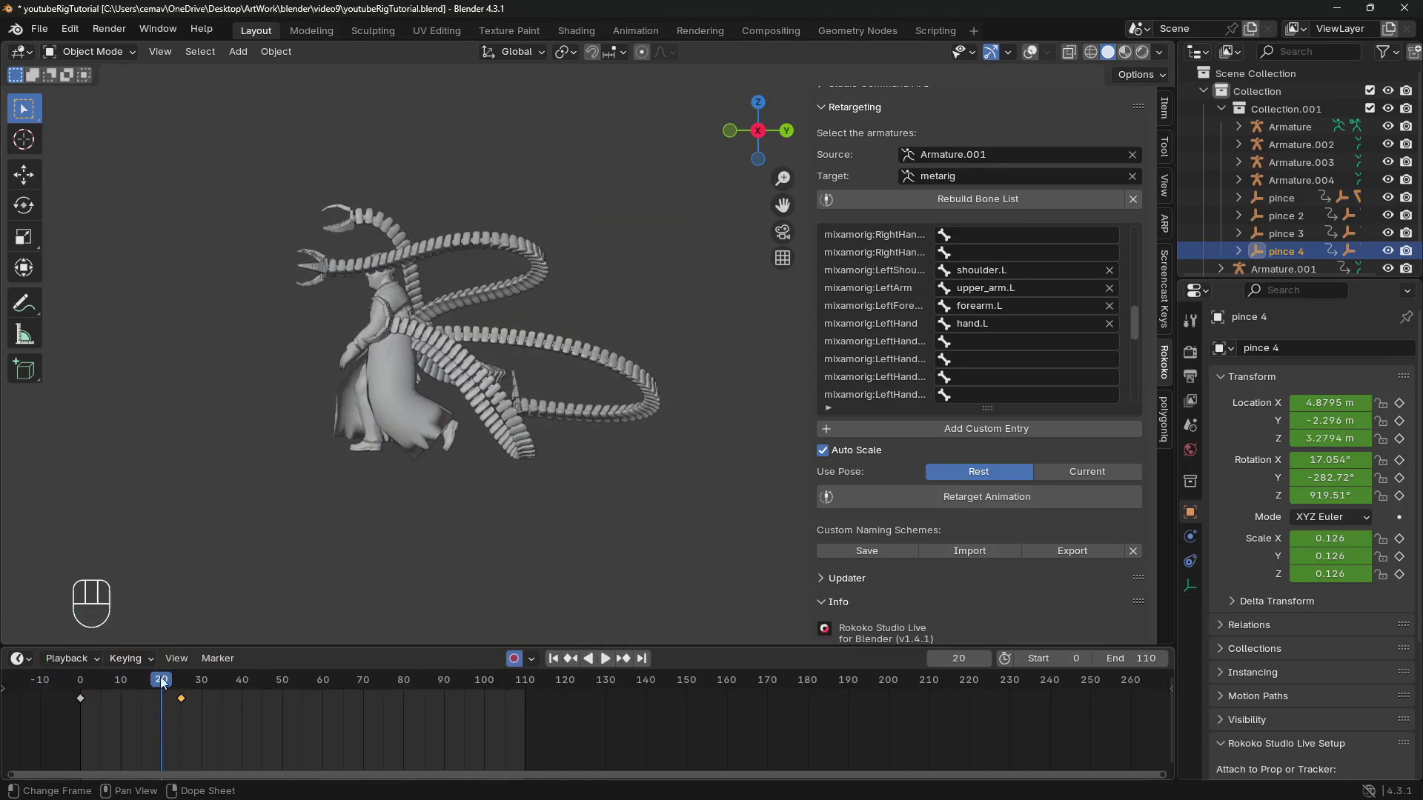
{"action": "middle_click_drag", "start_coordinate": [255, 519], "coordinate": [464, 506]}
{"action": "scroll", "coordinate": [461, 495], "scroll_direction": "up", "scroll_amount": 3}
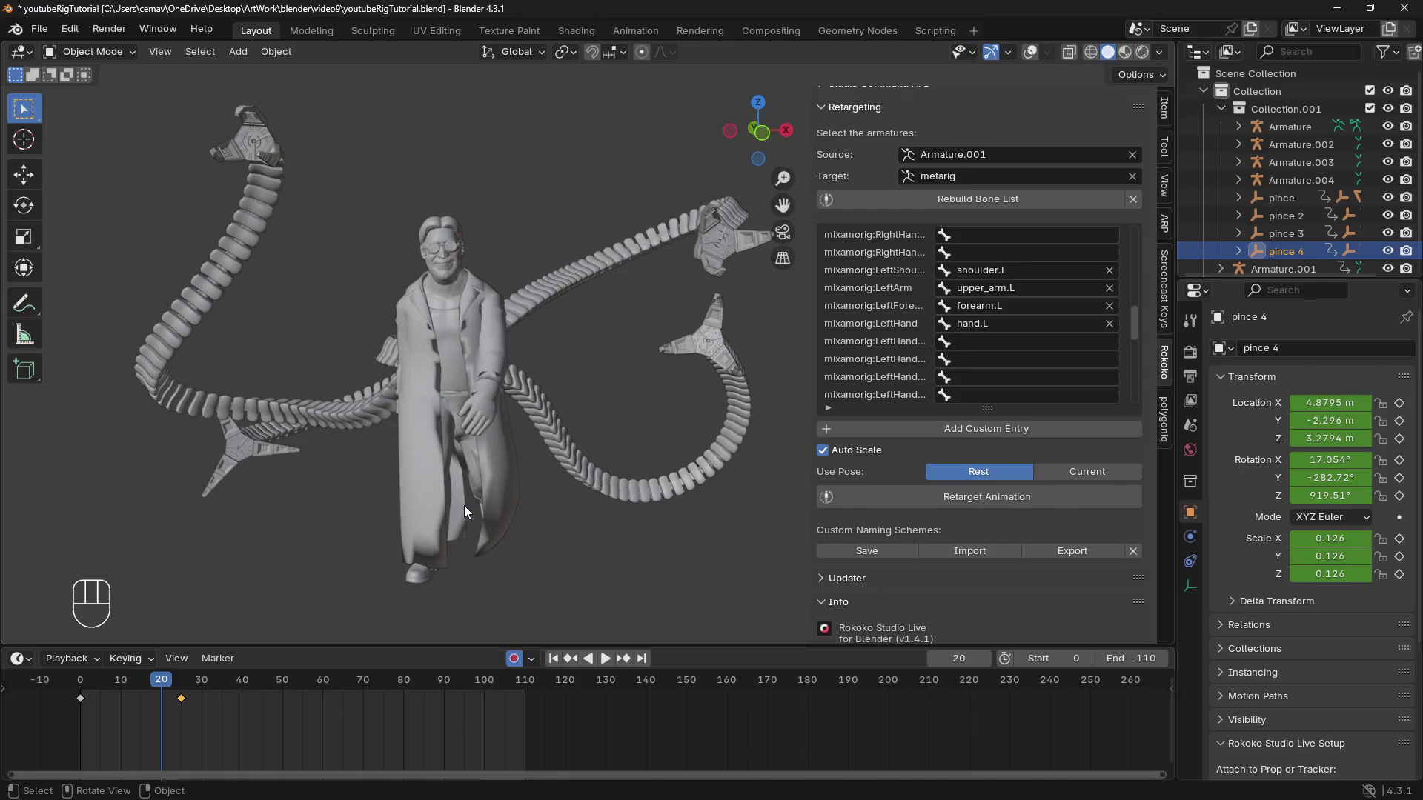